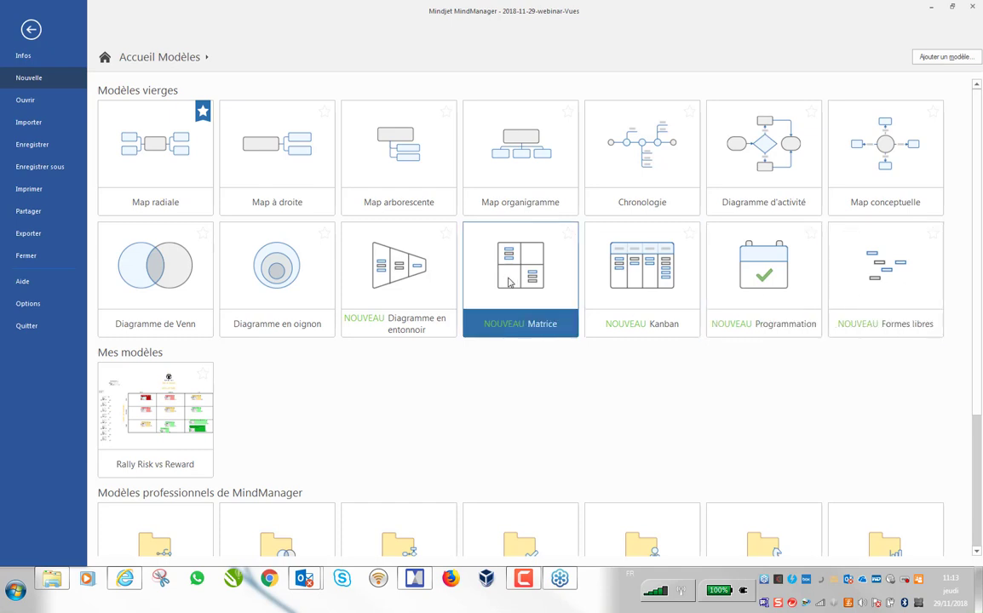
Examine the templates available in the SmartRules folder of the professional models and return to the template home.
{"action": "scroll", "coordinate": [245, 338], "scroll_direction": "down", "scroll_amount": 5}
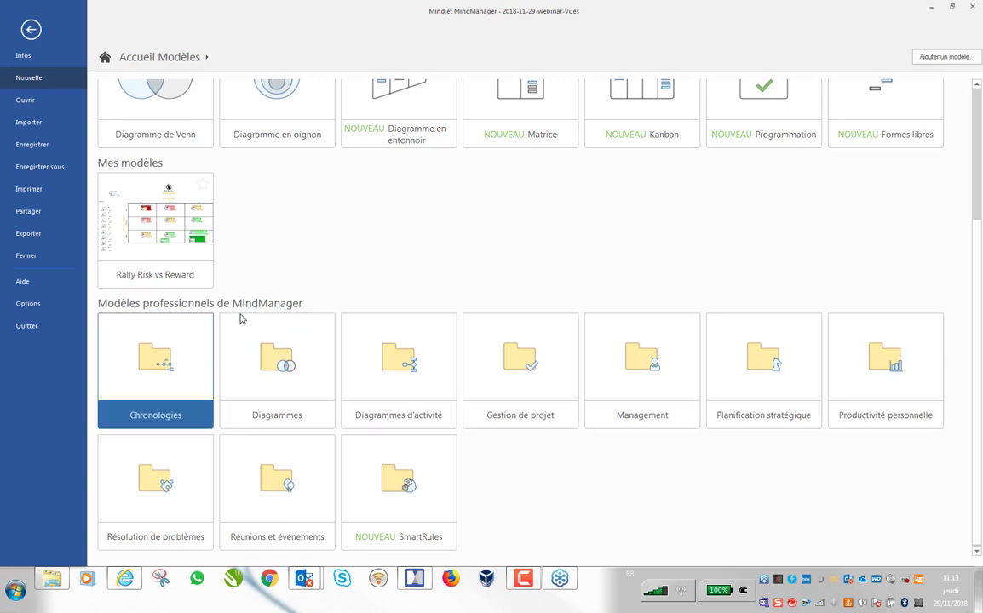
{"action": "left_click", "coordinate": [396, 481]}
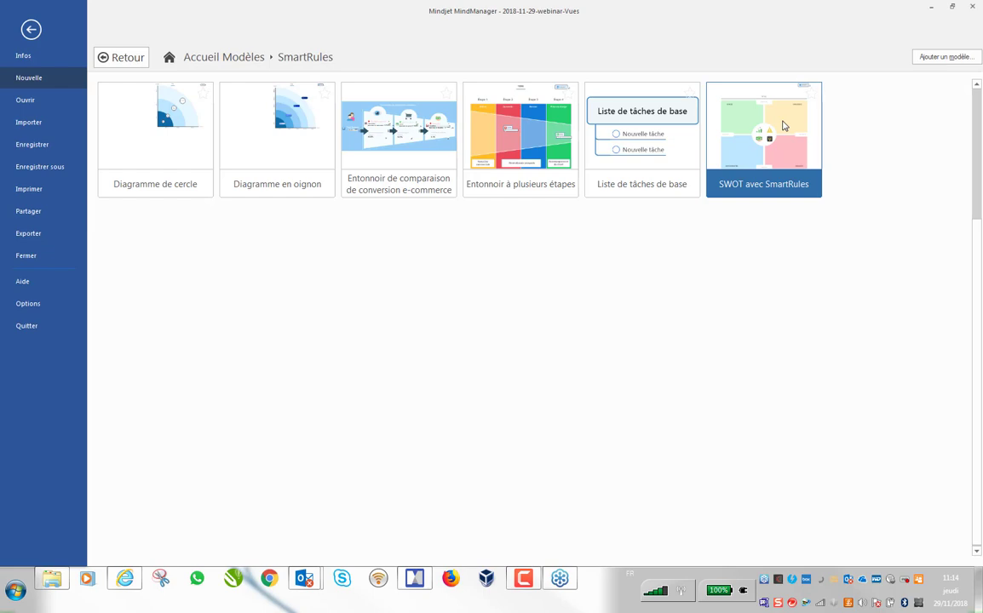
{"action": "left_click", "coordinate": [124, 61]}
Open the forecast map linked from the Prévisions Commerciales topic and examine its monthly branches and company topics.
{"action": "mouse_move", "coordinate": [694, 303]}
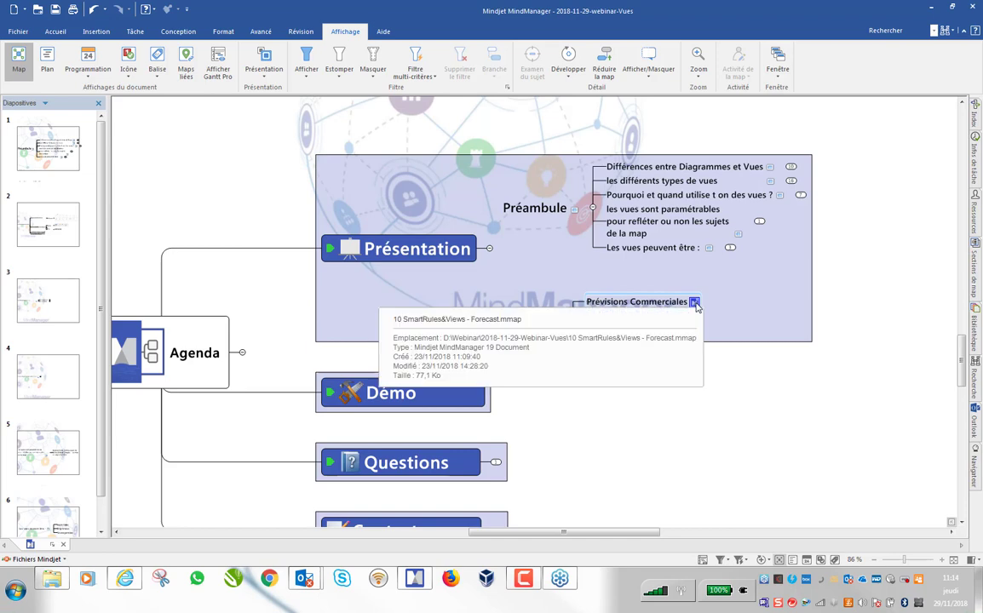
{"action": "left_click", "coordinate": [694, 304]}
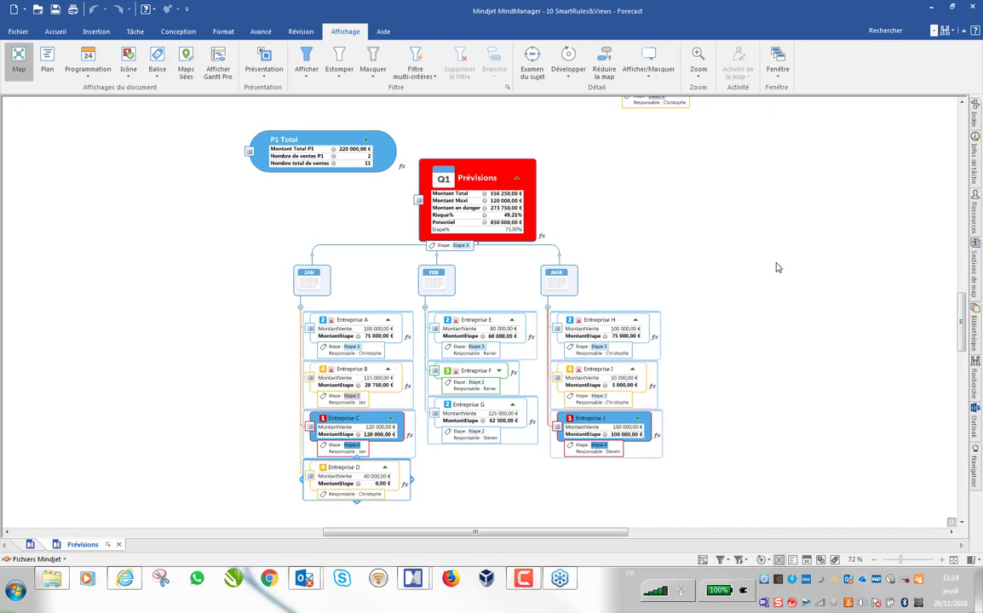
{"action": "scroll", "coordinate": [700, 246], "scroll_direction": "up", "scroll_amount": 2}
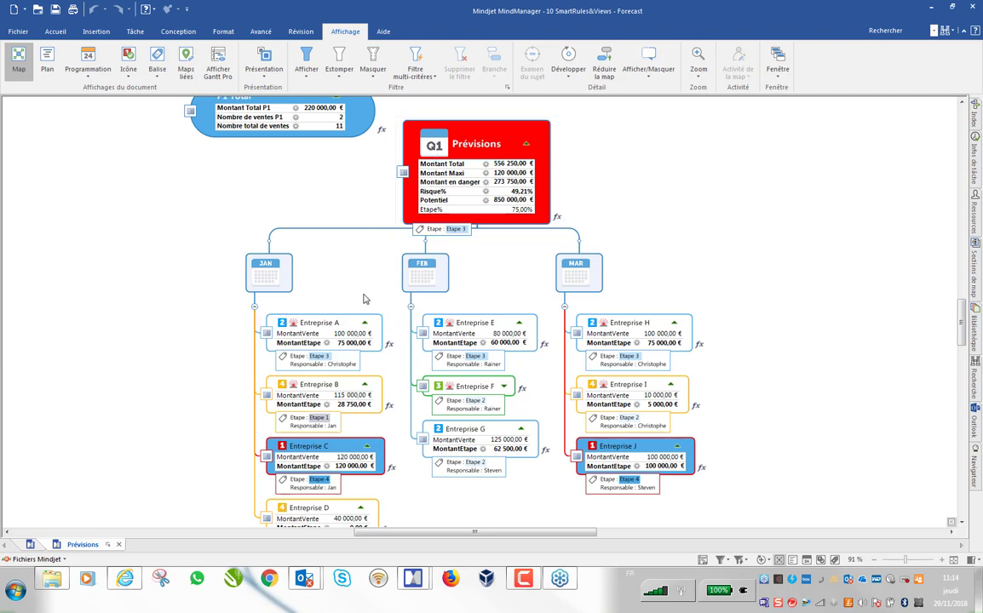
{"action": "scroll", "coordinate": [313, 293], "scroll_direction": "down", "scroll_amount": 1}
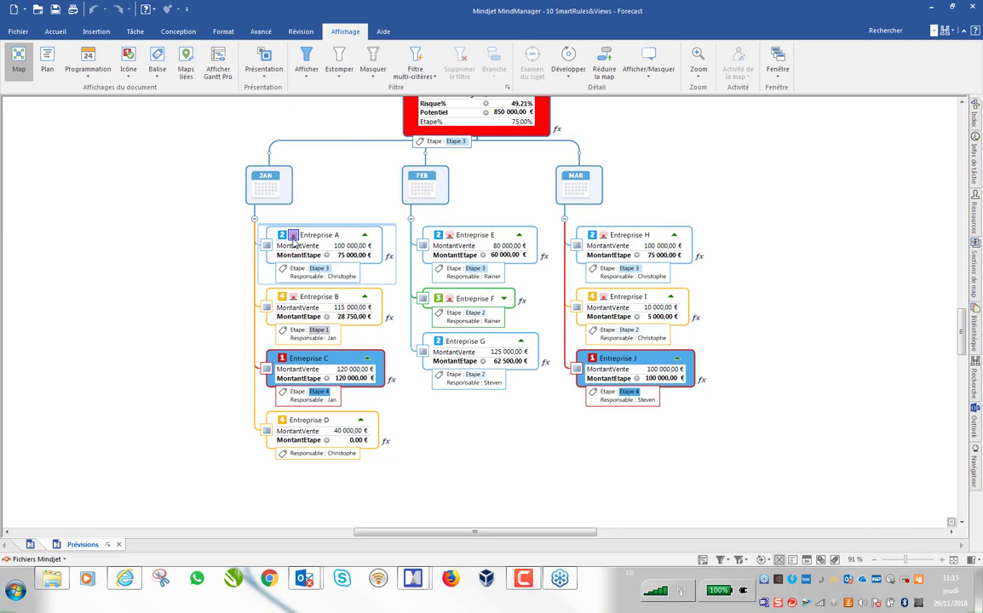
{"action": "scroll", "coordinate": [476, 209], "scroll_direction": "up", "scroll_amount": 3}
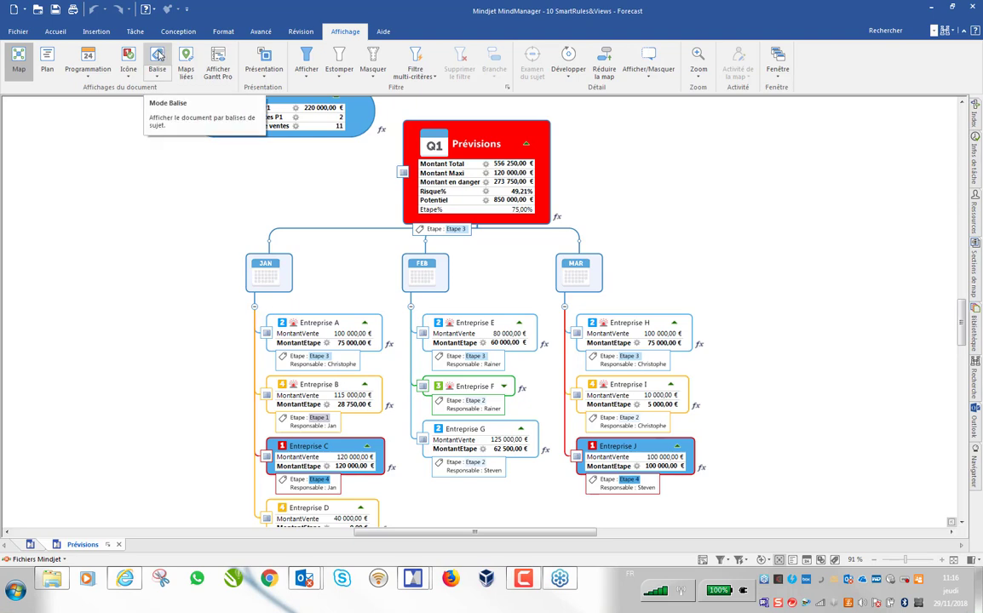
Display the forecast map in tag view (mode Balise) and hide the topic formatting.
{"action": "left_click", "coordinate": [157, 56]}
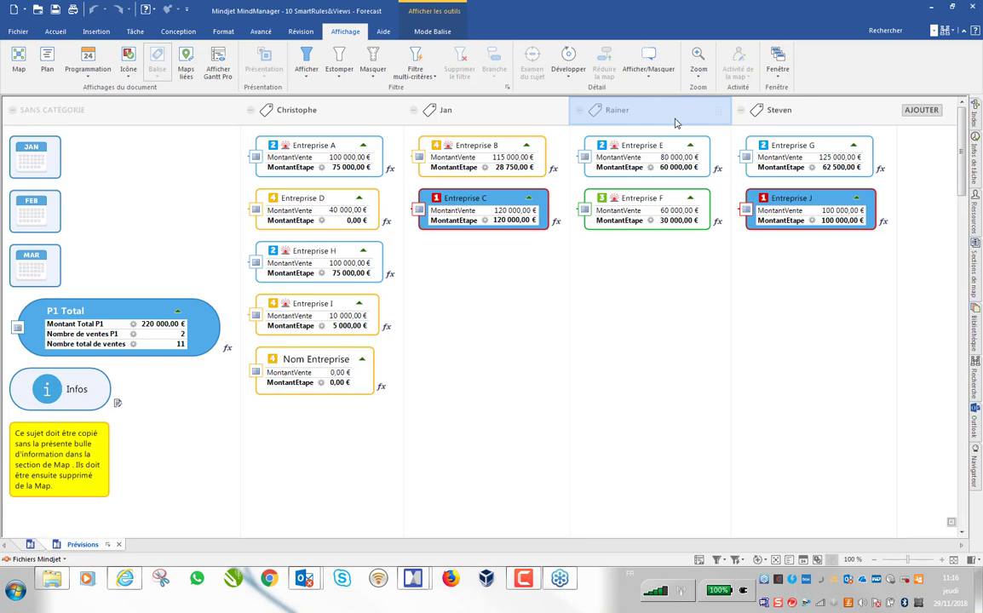
{"action": "left_click", "coordinate": [441, 34]}
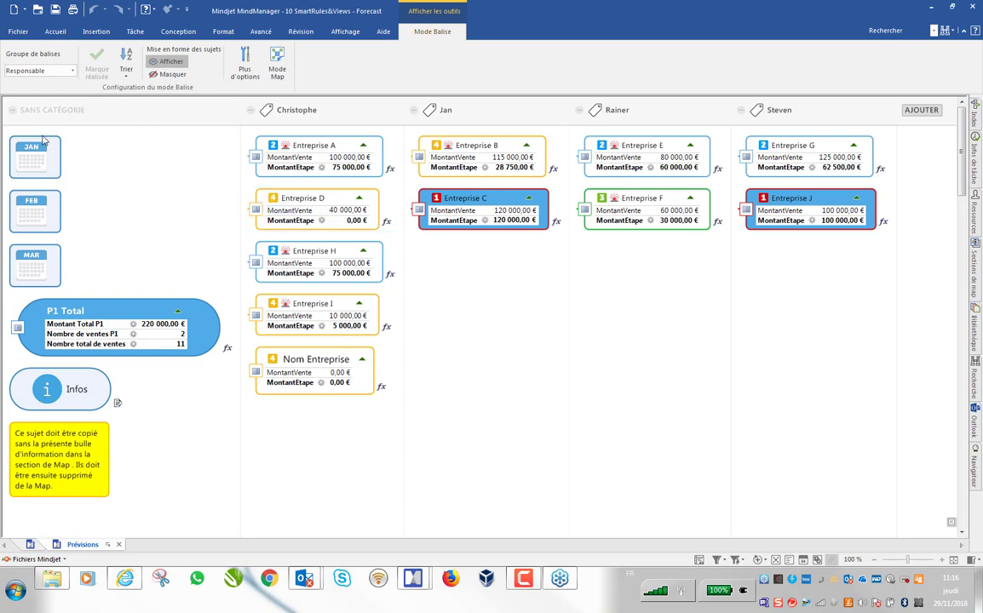
{"action": "left_click", "coordinate": [170, 75]}
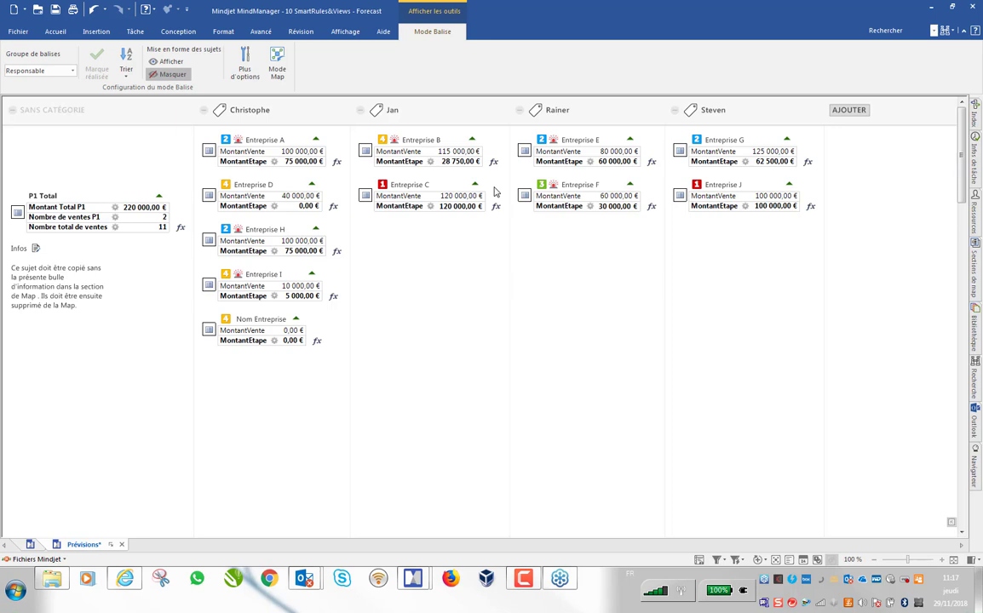
Collapse the property details of the Entreprise A topic and expand them again.
{"action": "left_click", "coordinate": [316, 140]}
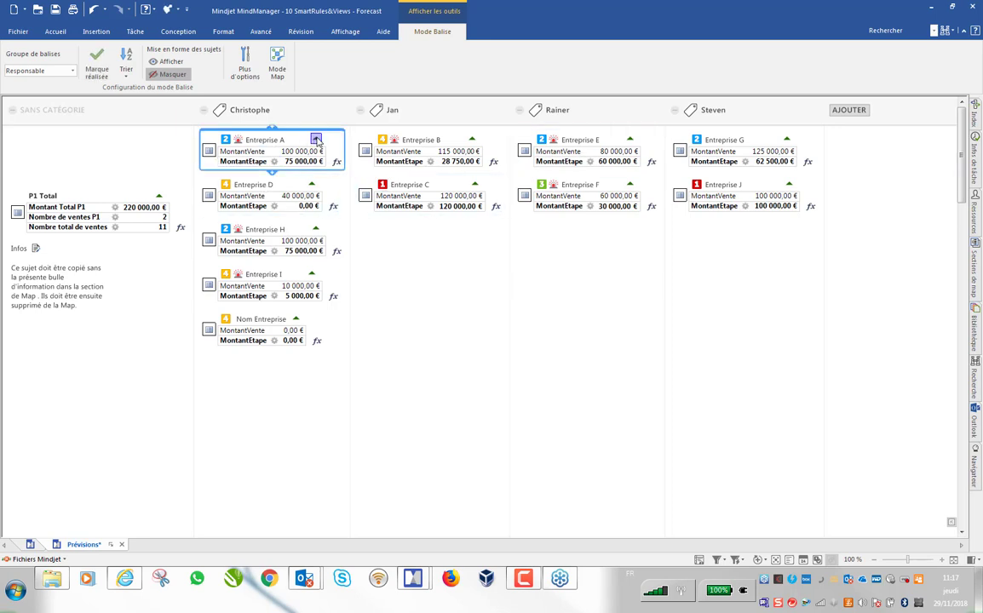
{"action": "left_click", "coordinate": [316, 140]}
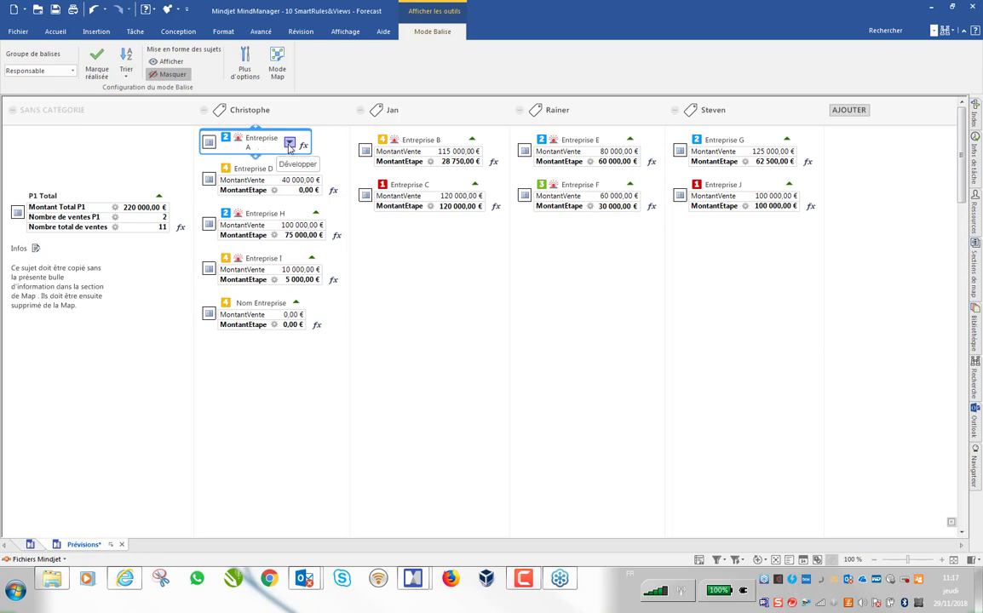
{"action": "left_click", "coordinate": [289, 143]}
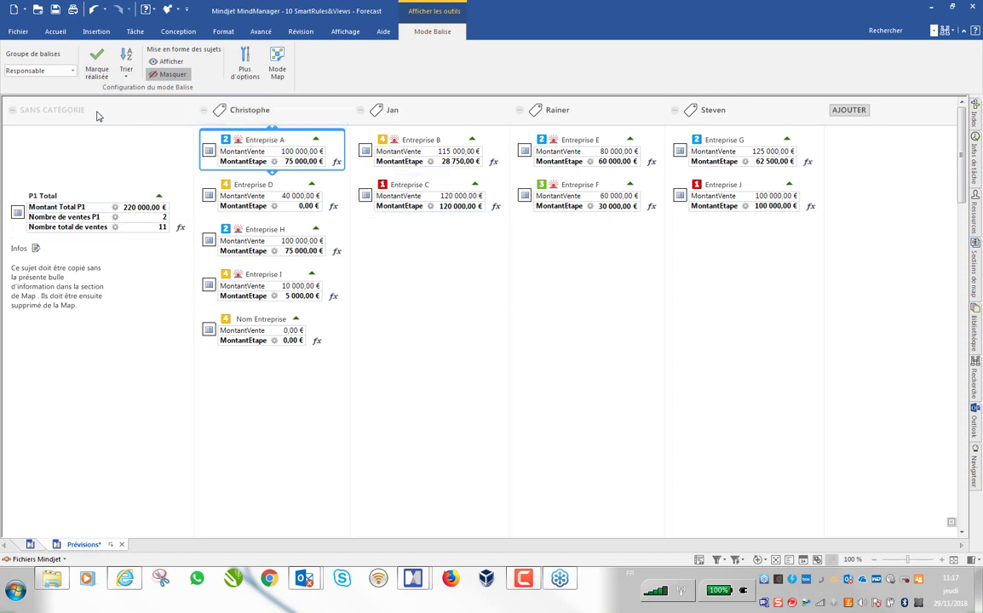
Return to map view and display only the JAN branch in tag view.
{"action": "left_click", "coordinate": [283, 65]}
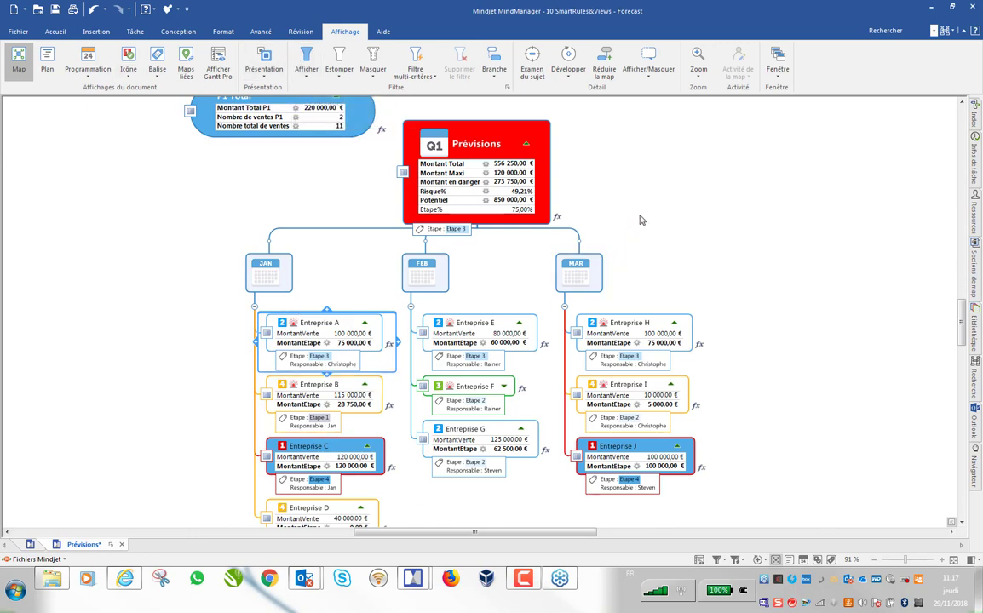
{"action": "left_click", "coordinate": [275, 280]}
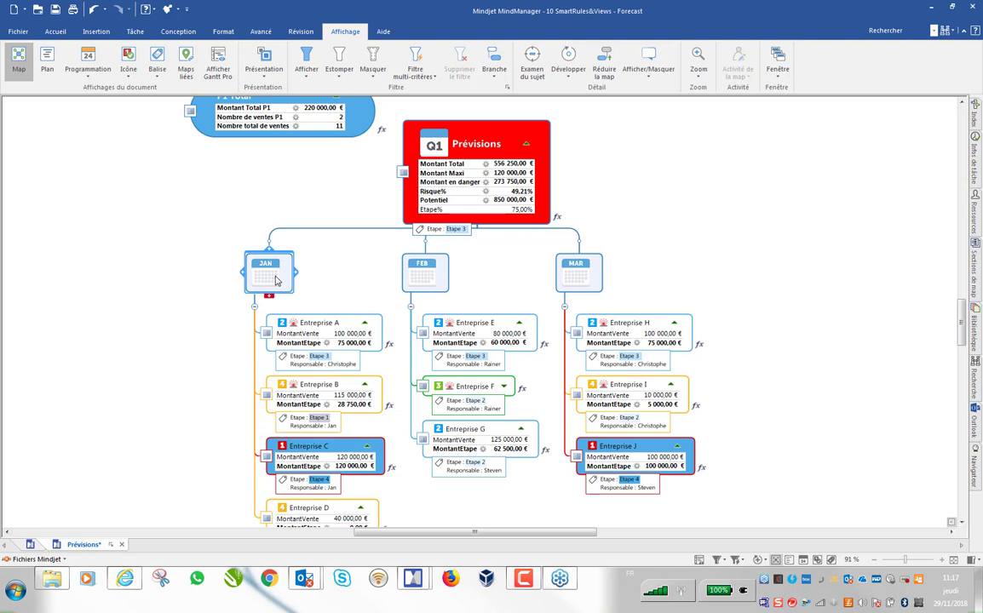
{"action": "left_click", "coordinate": [153, 75]}
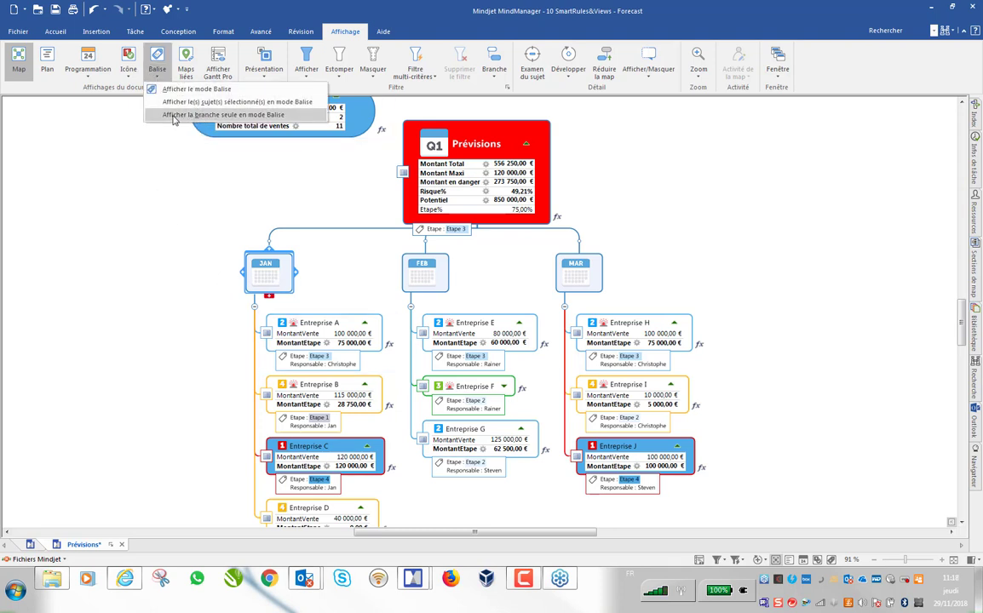
{"action": "left_click", "coordinate": [241, 121]}
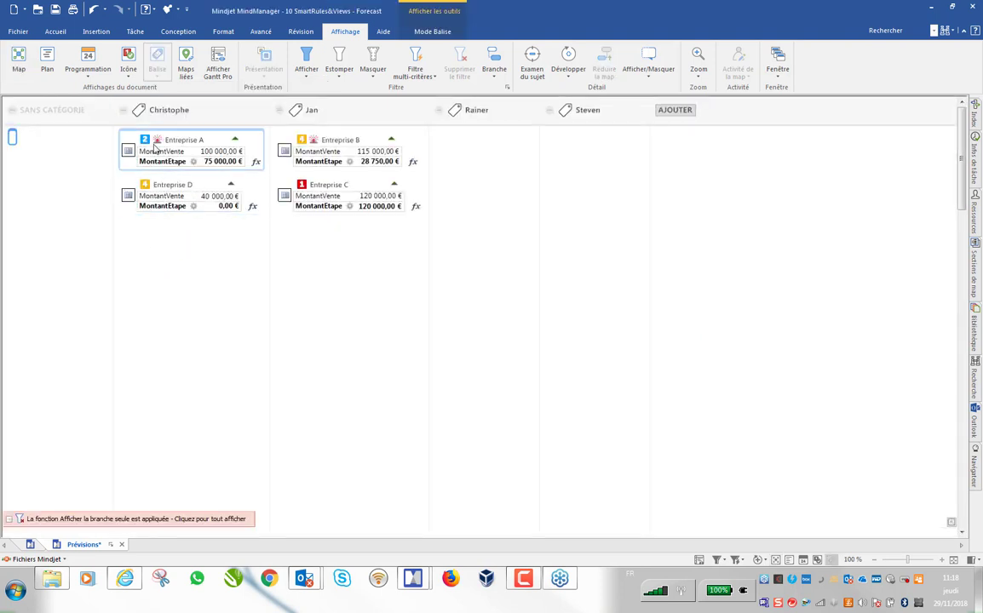
{"action": "left_click", "coordinate": [213, 207]}
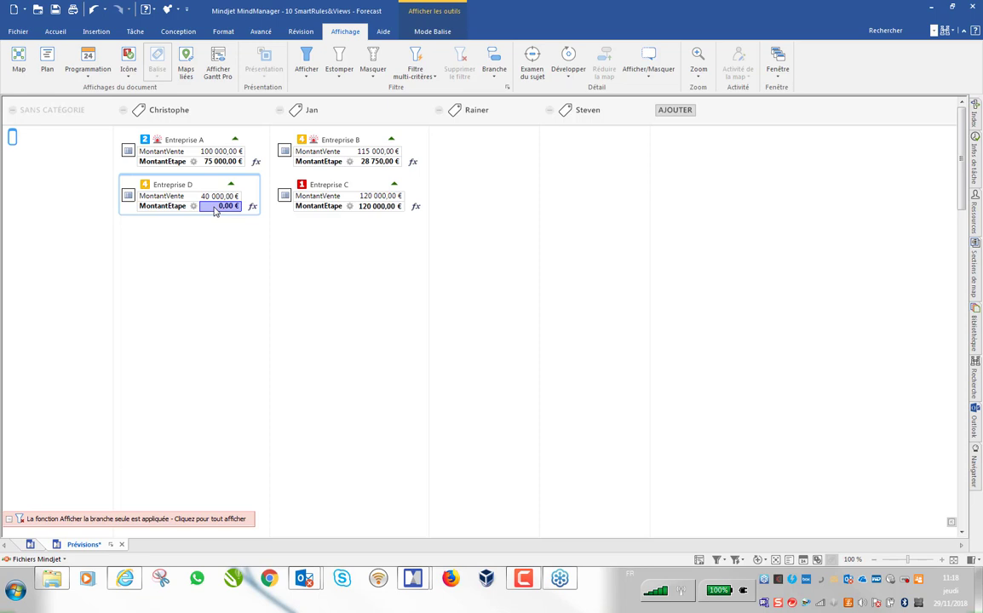
Show the topic formatting again in tag view, return to map view and deselect the JAN topic.
{"action": "left_click", "coordinate": [435, 33]}
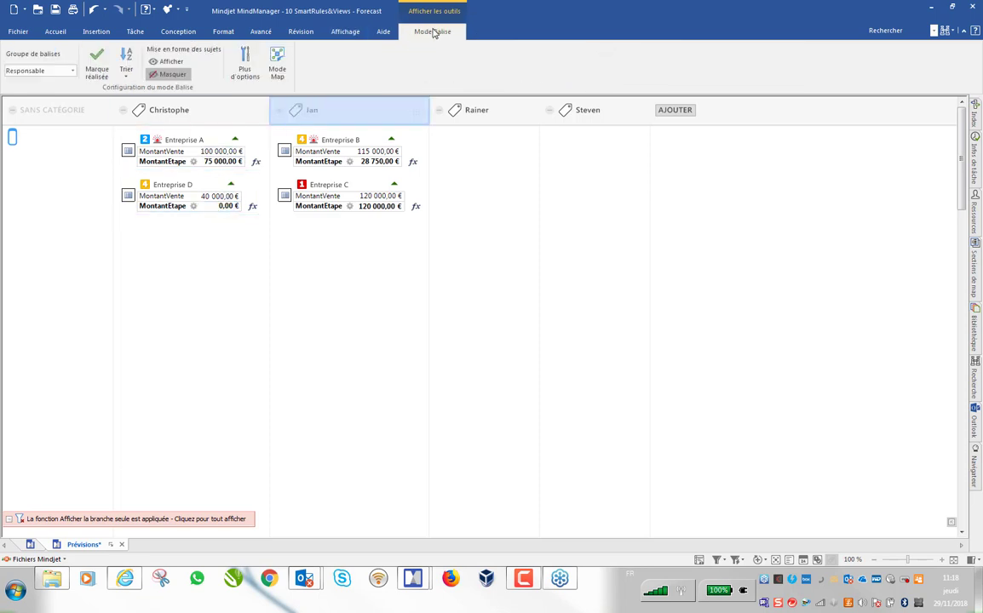
{"action": "left_click", "coordinate": [167, 62]}
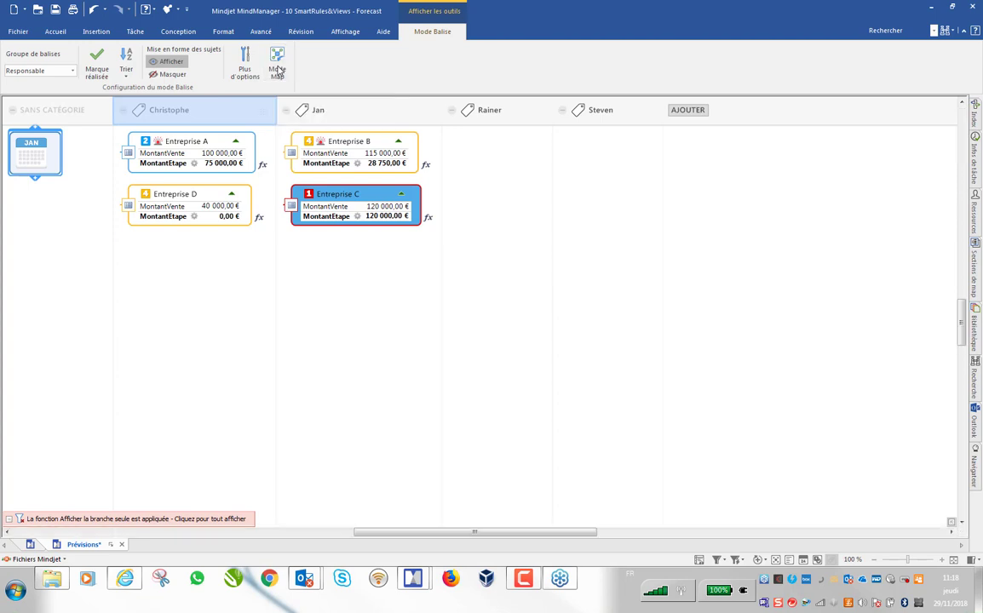
{"action": "left_click", "coordinate": [278, 72]}
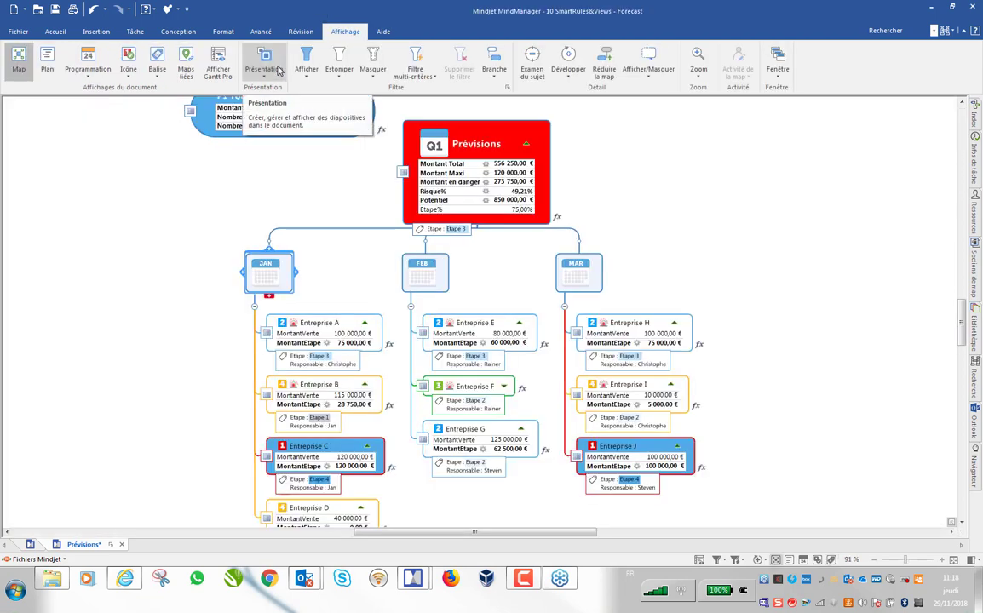
{"action": "left_click", "coordinate": [155, 198]}
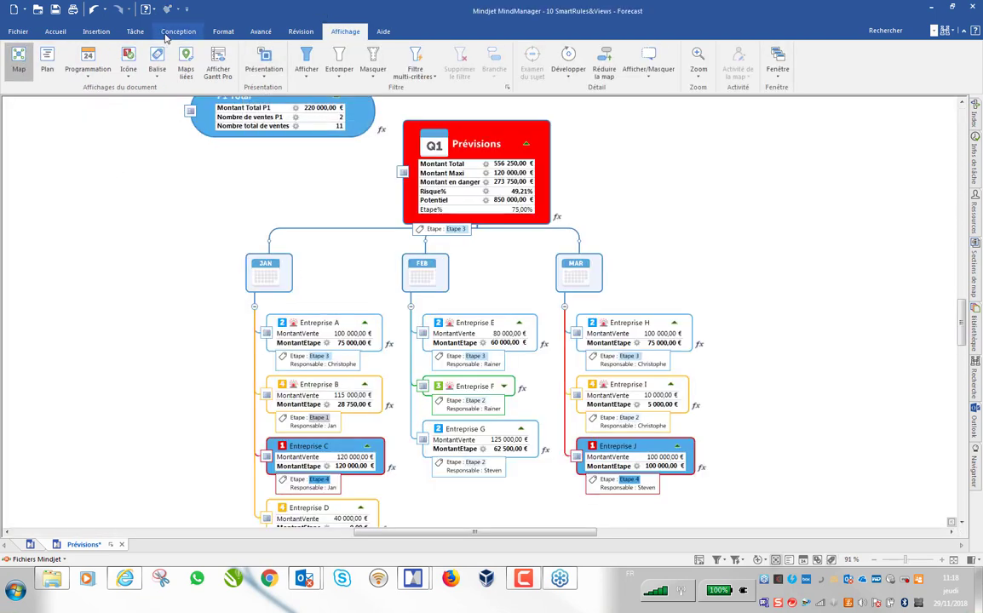
Display the whole map in tag view and enable the option "Afficher l'icône des sujets secondaires".
{"action": "left_click", "coordinate": [157, 71]}
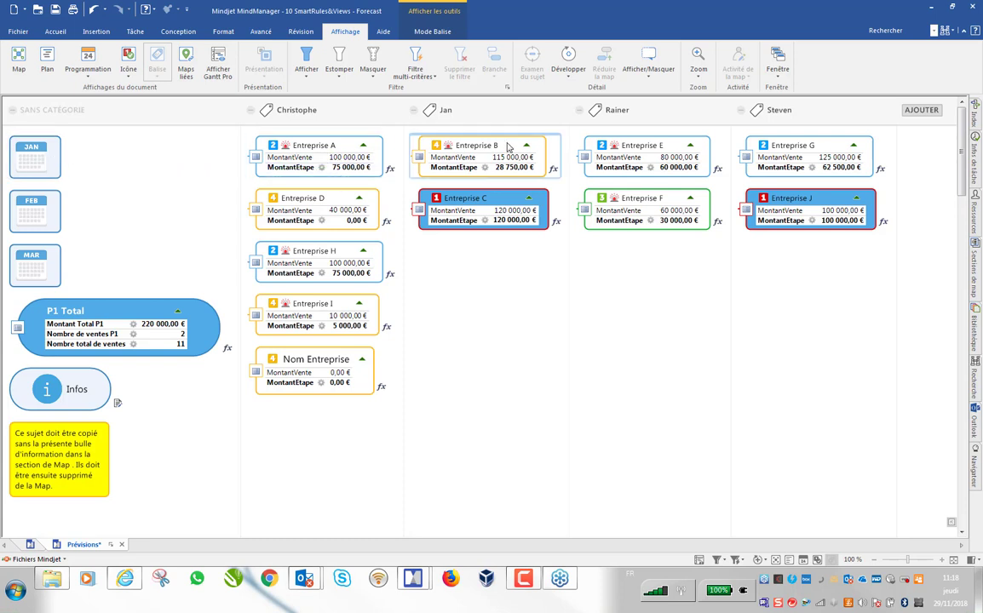
{"action": "left_click", "coordinate": [622, 109]}
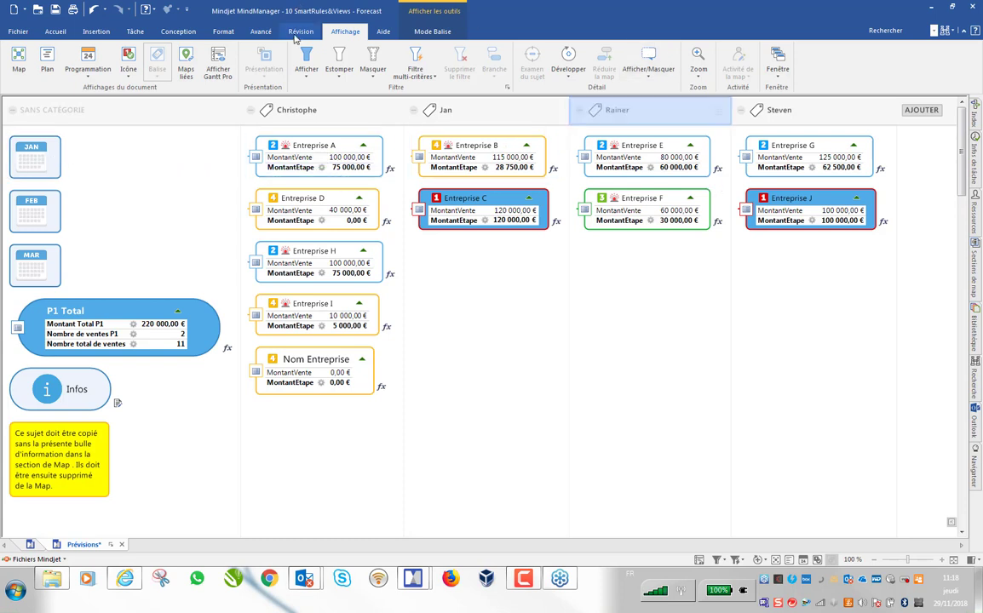
{"action": "left_click", "coordinate": [433, 31]}
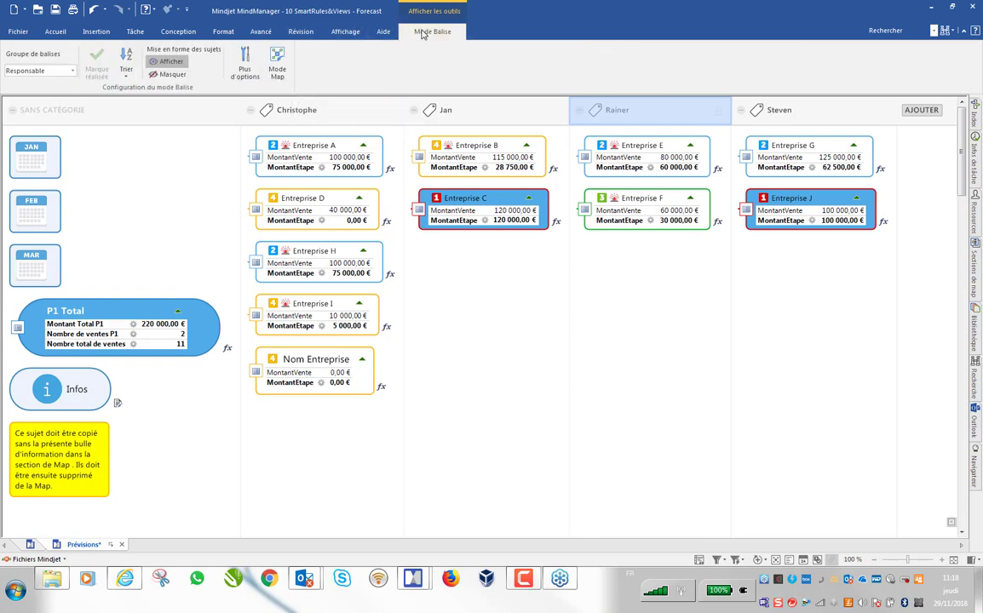
{"action": "left_click", "coordinate": [247, 58]}
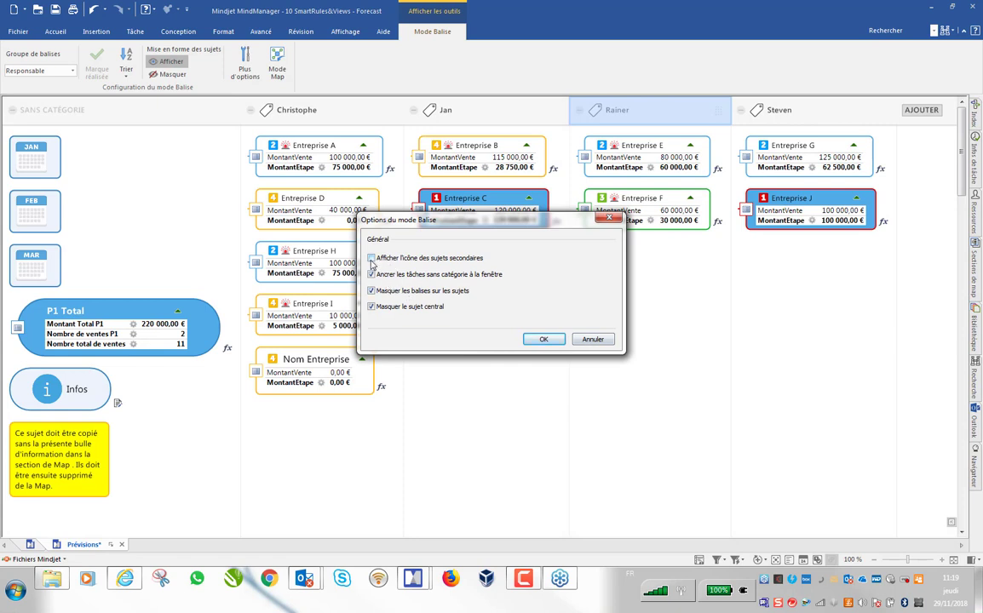
{"action": "left_click", "coordinate": [539, 341]}
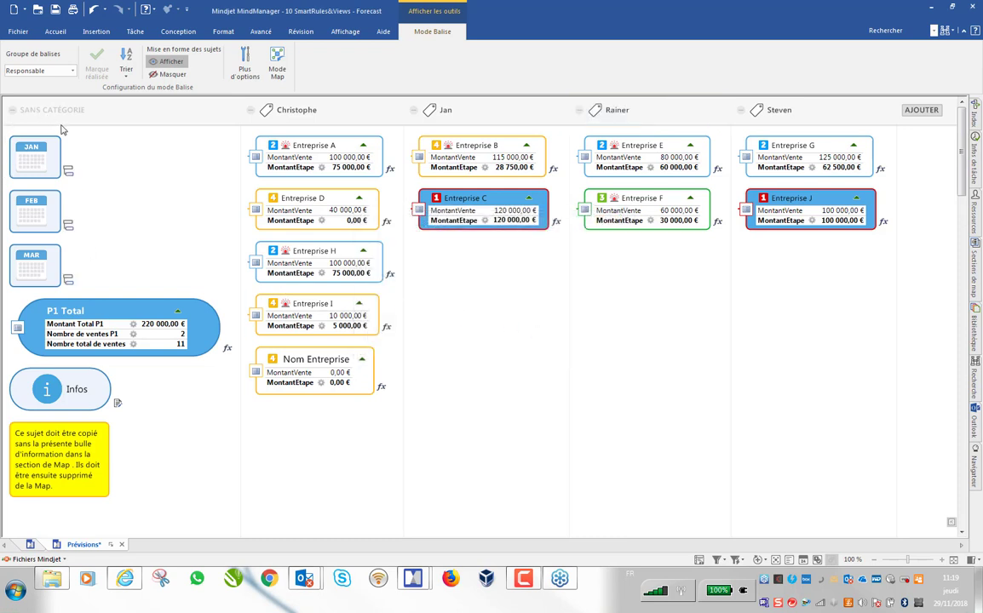
List the subtopics of the JAN topic and jump to Entreprise C from that list.
{"action": "left_click", "coordinate": [68, 172]}
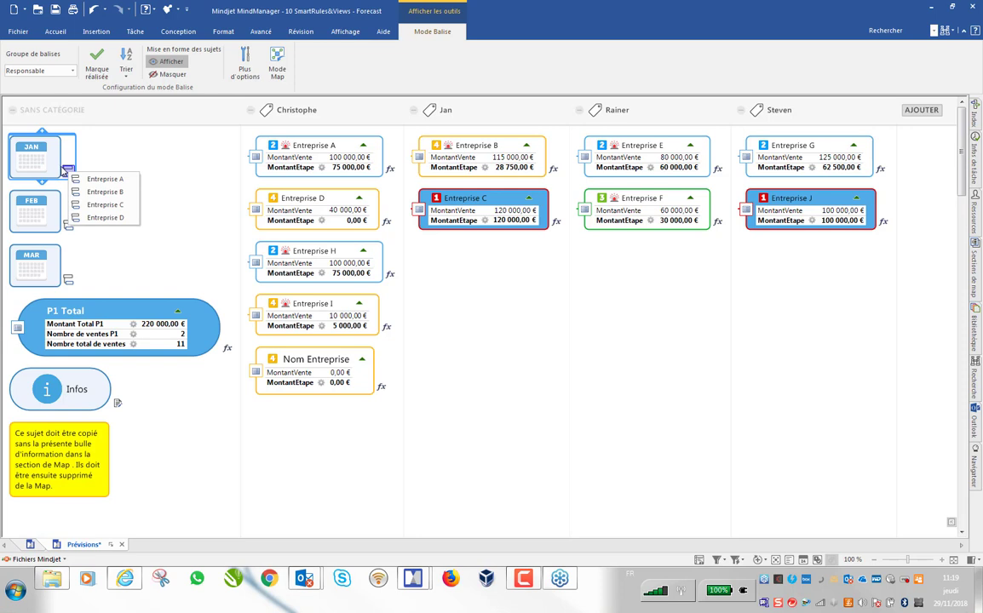
{"action": "left_click", "coordinate": [106, 206]}
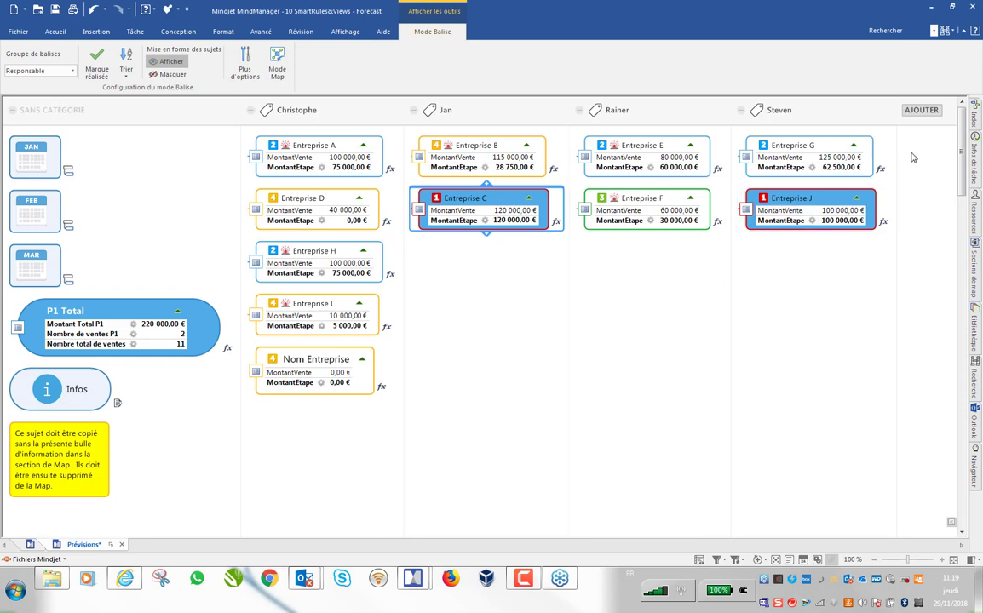
Add a new tag with the person's first name and no colour to the Responsable group.
{"action": "left_click", "coordinate": [922, 110]}
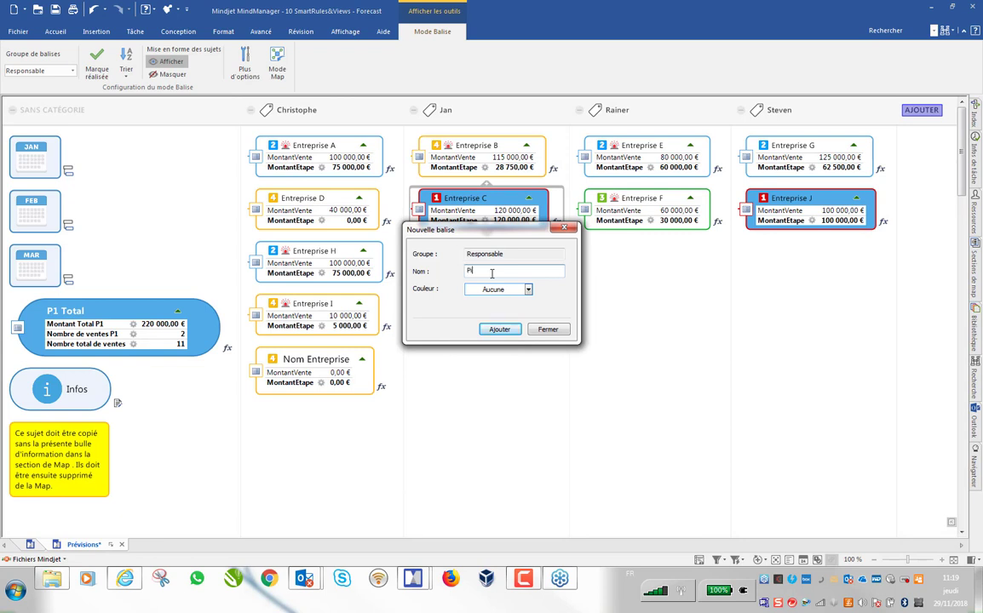
{"action": "left_click", "coordinate": [511, 331]}
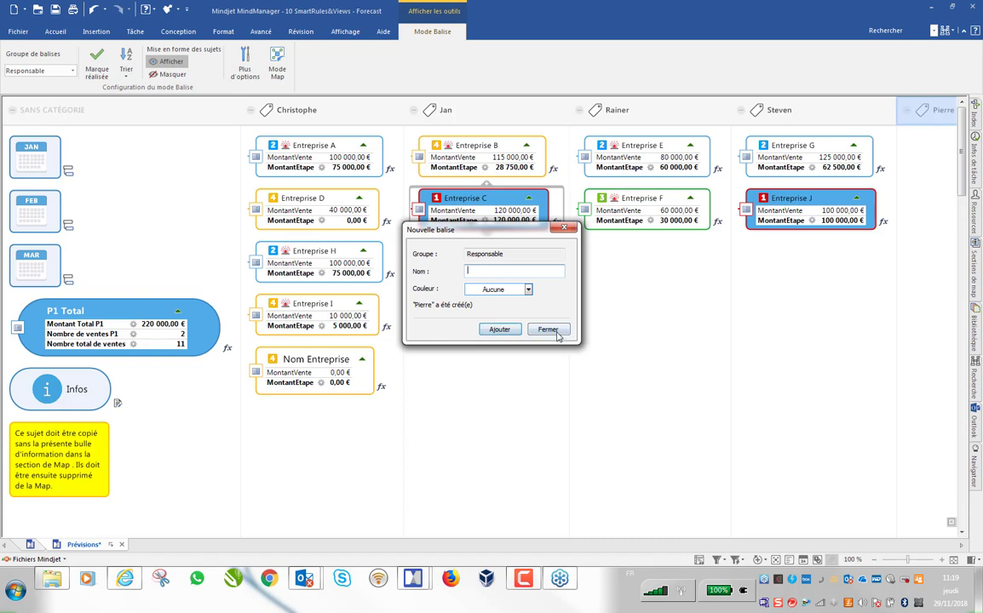
{"action": "left_click", "coordinate": [548, 329]}
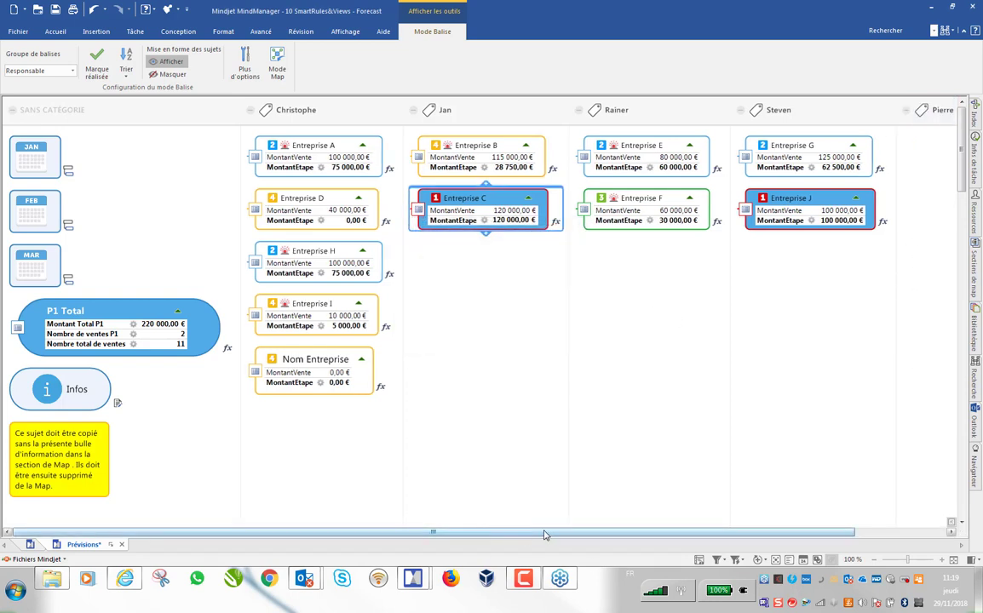
{"action": "left_click_drag", "start_coordinate": [500, 532], "coordinate": [591, 532]}
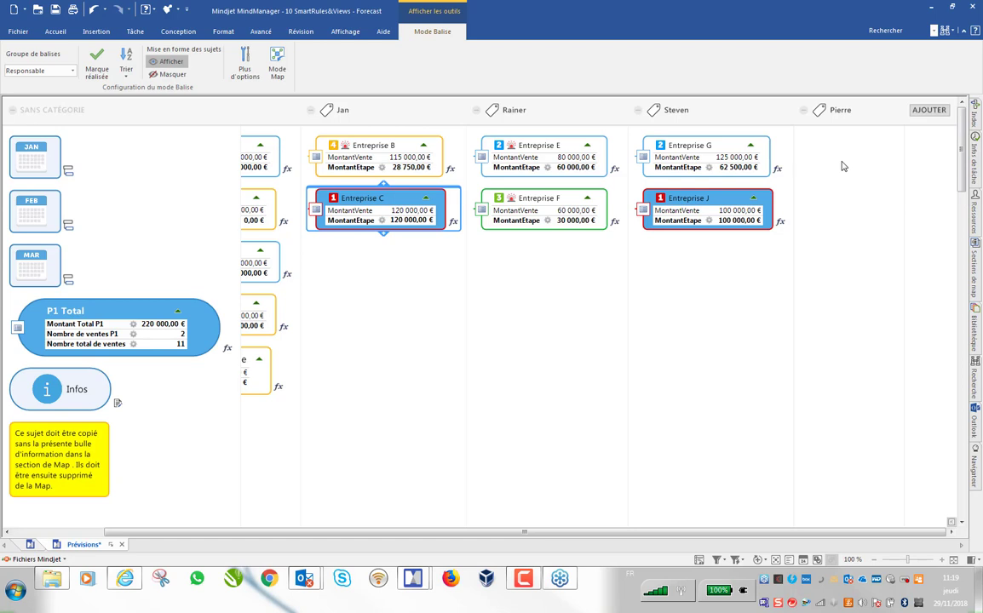
Create a topic named "Entreprise ABCD" in the column of the newly added person.
{"action": "double_click", "coordinate": [842, 166]}
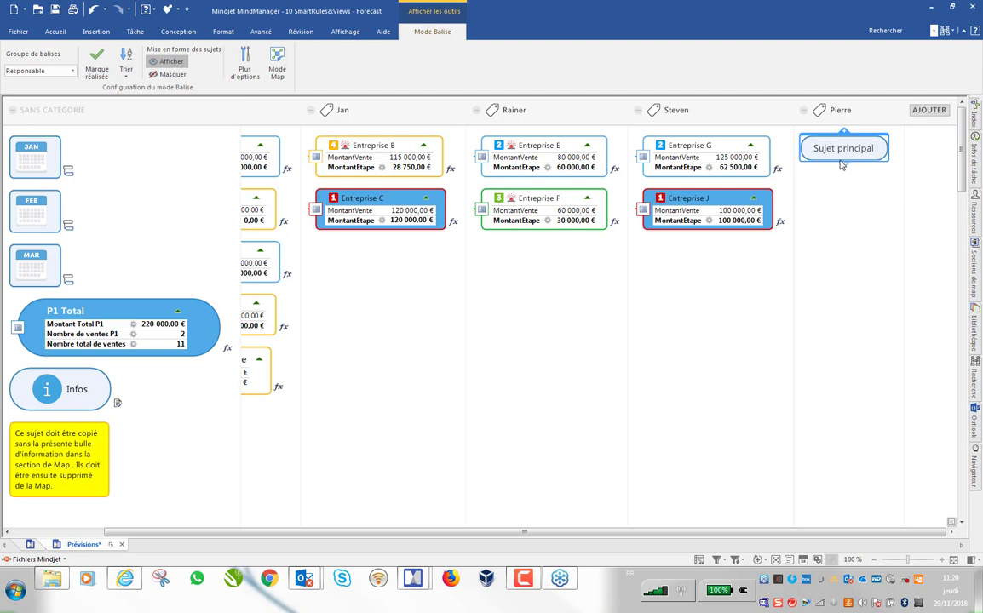
{"action": "type", "text": "Entreprise ABCD"}
{"action": "left_click", "coordinate": [833, 190]}
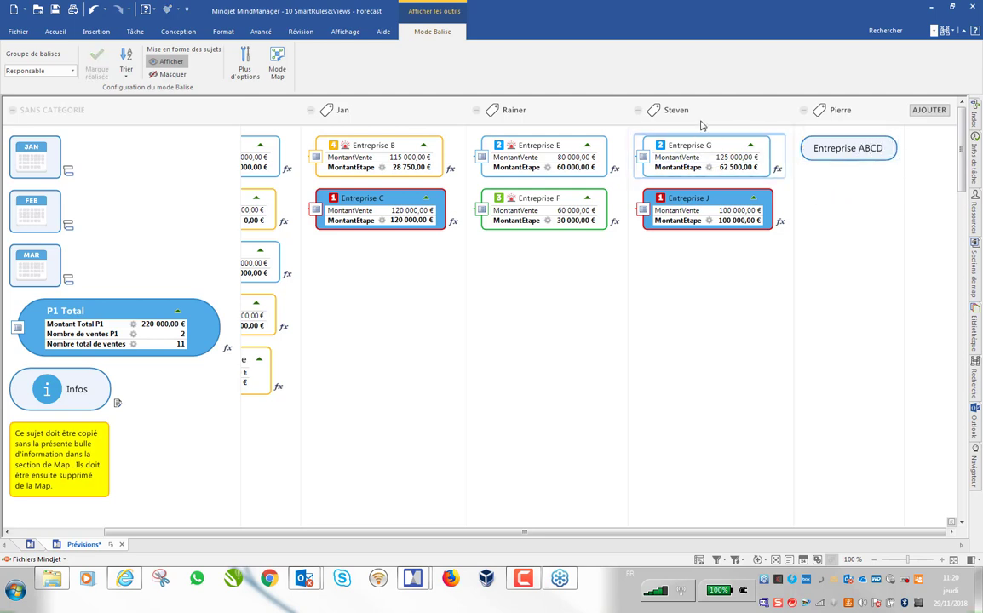
Copy the MontantVente property from Entreprise G to the Entreprise ABCD topic and return to the map view.
{"action": "left_click", "coordinate": [678, 158]}
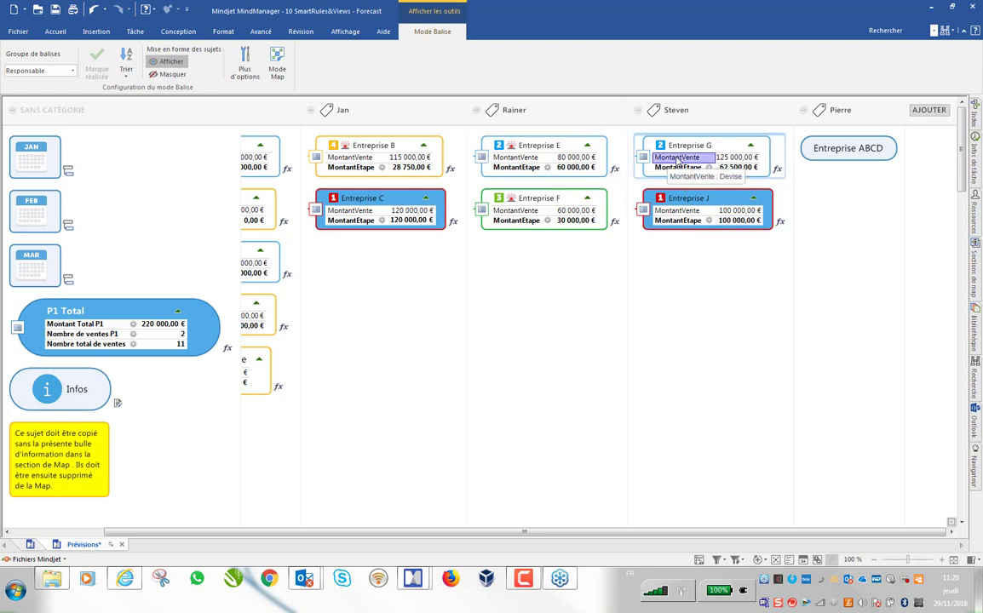
{"action": "left_click_drag", "start_coordinate": [678, 159], "coordinate": [850, 156]}
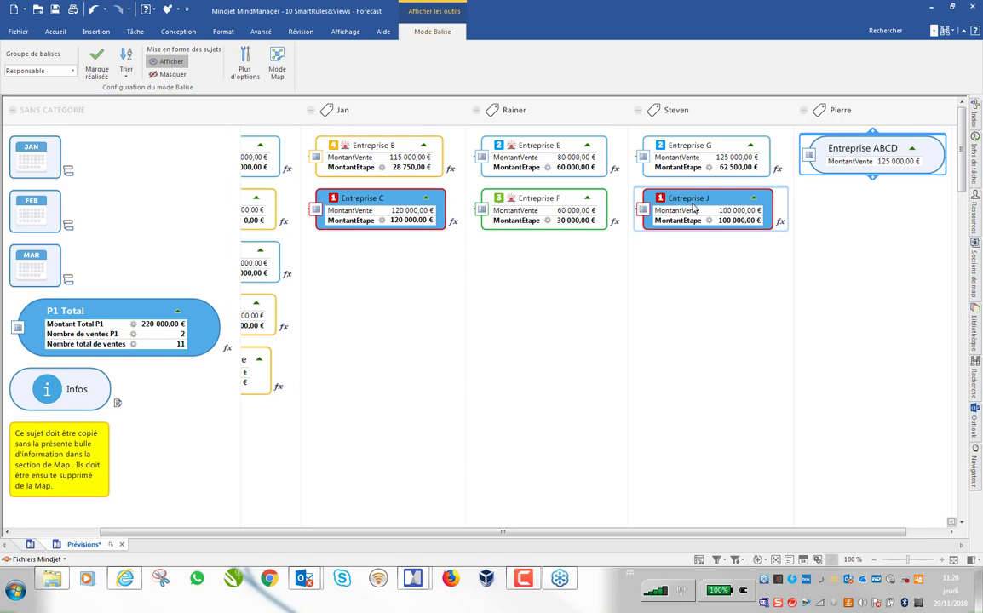
{"action": "left_click", "coordinate": [264, 61]}
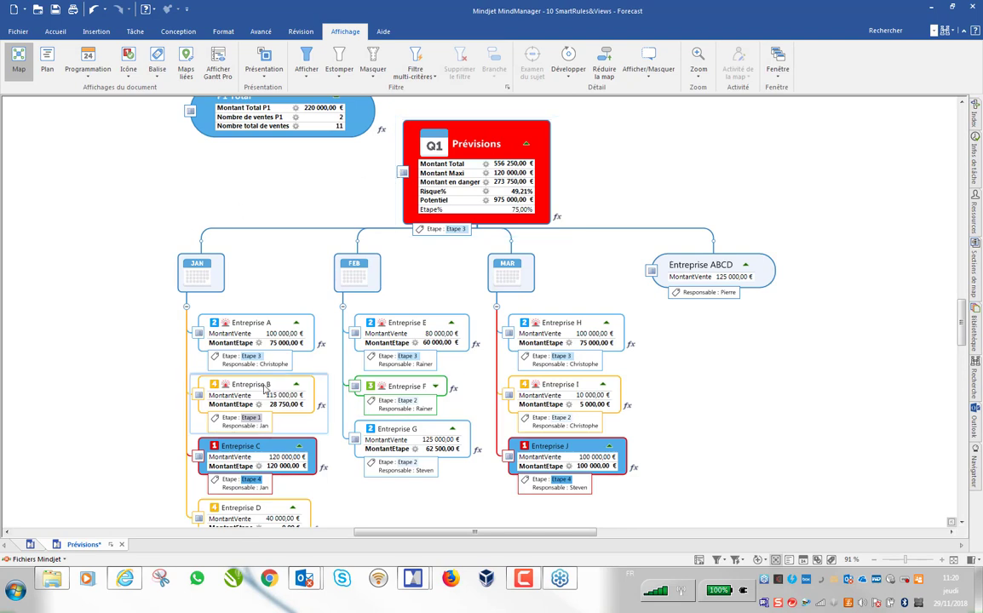
{"action": "scroll", "coordinate": [273, 368], "scroll_direction": "down", "scroll_amount": 3}
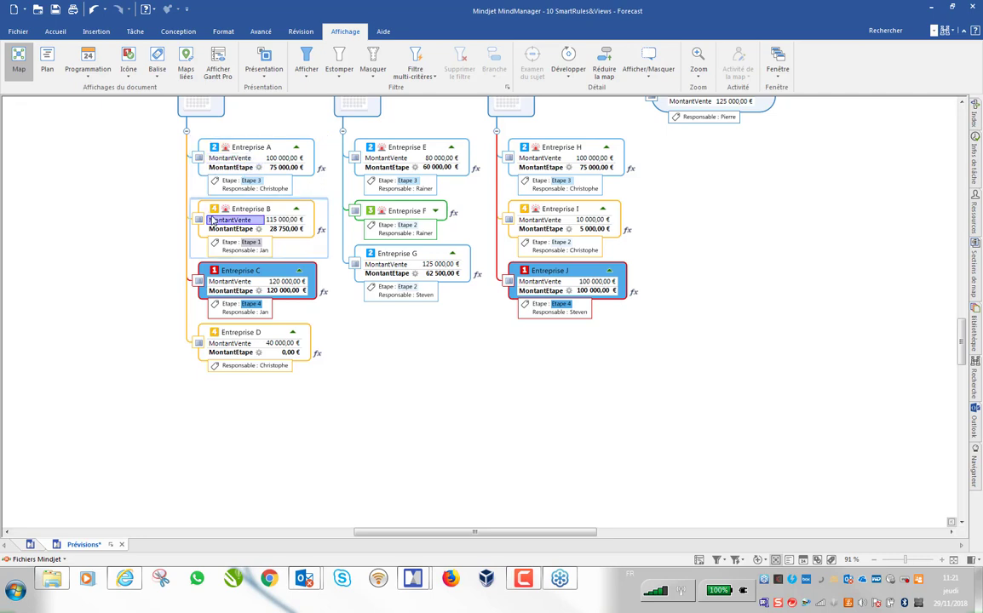
Display the forecast map in icon view and switch the icon group to Risque.
{"action": "left_click", "coordinate": [131, 55]}
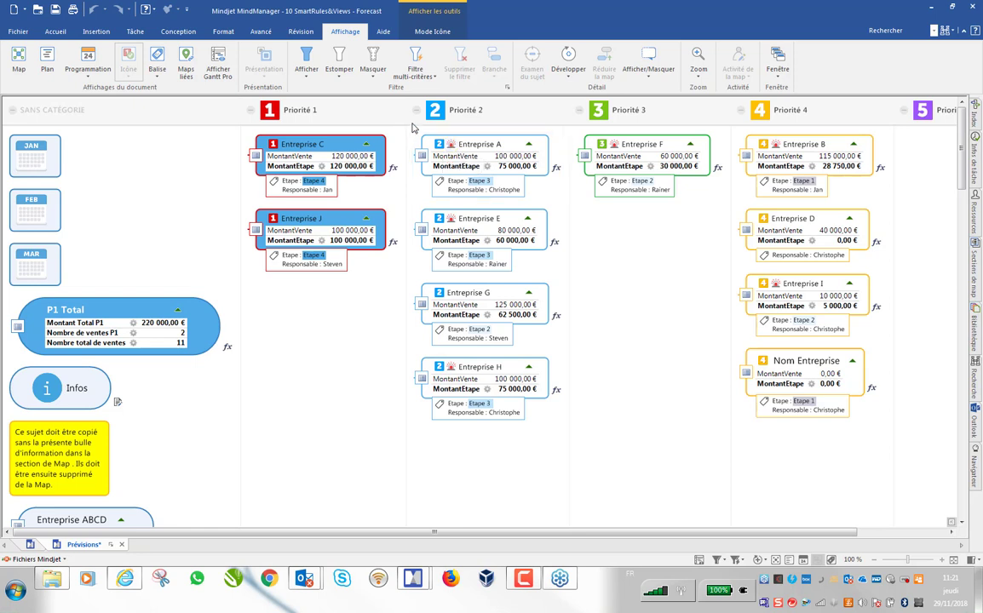
{"action": "left_click", "coordinate": [432, 32]}
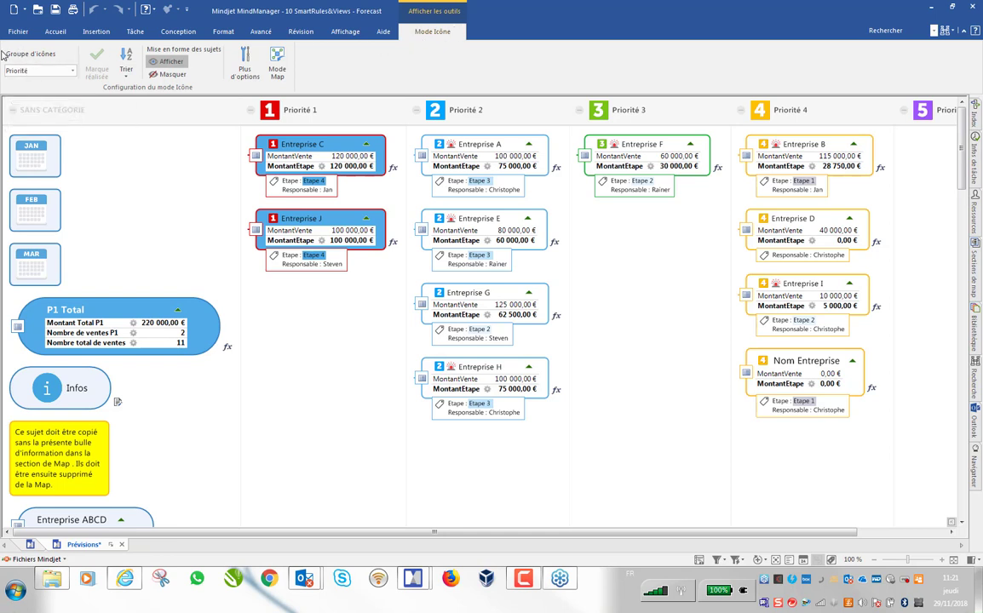
{"action": "left_click", "coordinate": [70, 71]}
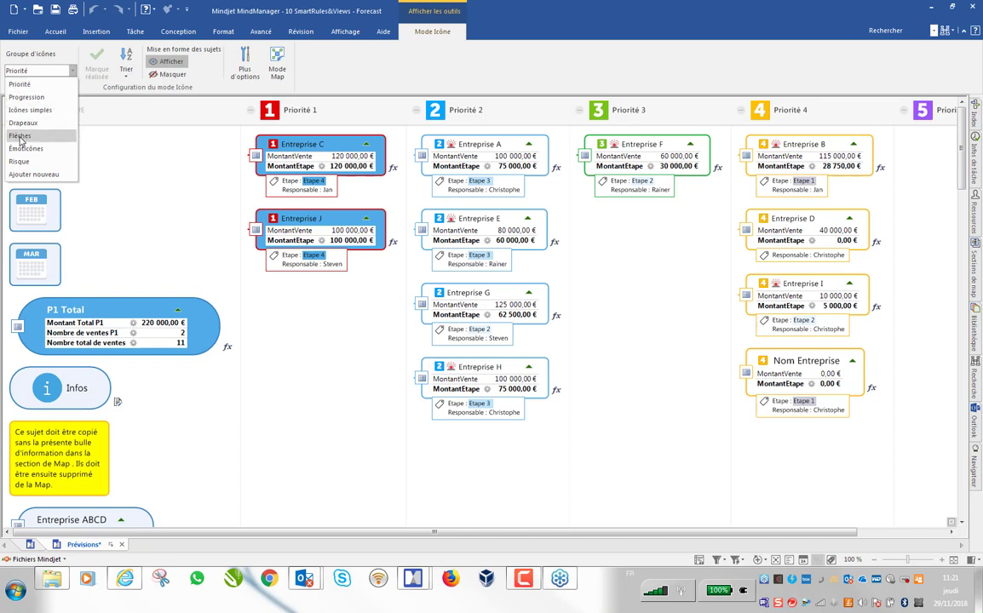
{"action": "left_click", "coordinate": [20, 162]}
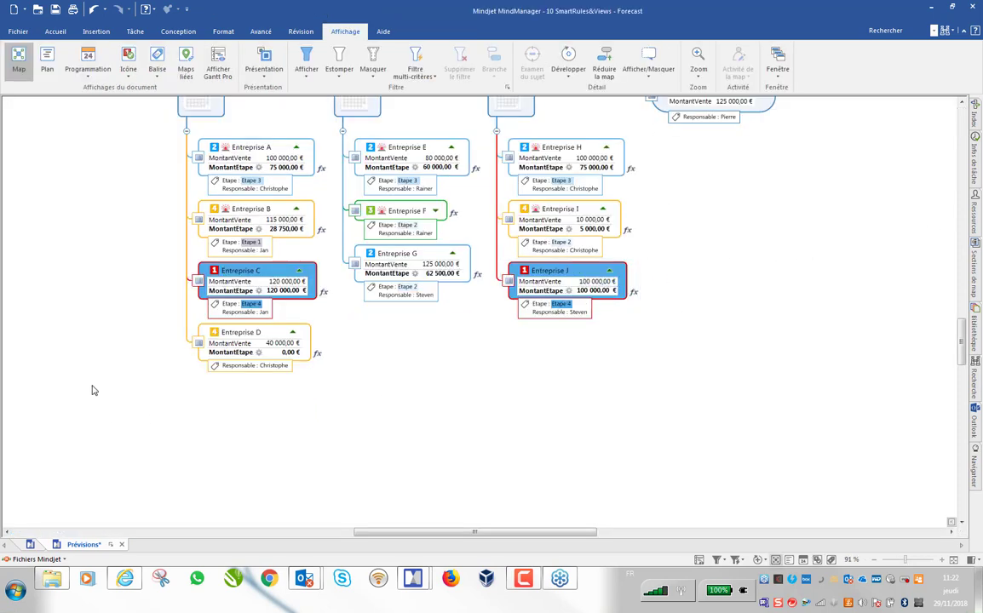
Return to the webinar agenda map and open the project map linked to the "Gestion de projet" topic.
{"action": "left_click", "coordinate": [29, 544]}
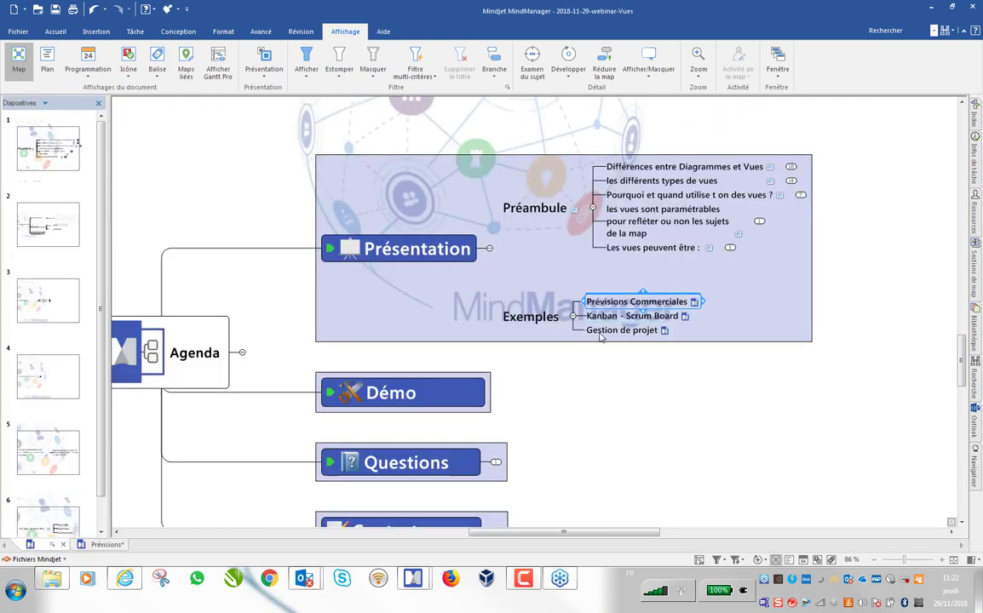
{"action": "left_click", "coordinate": [664, 331]}
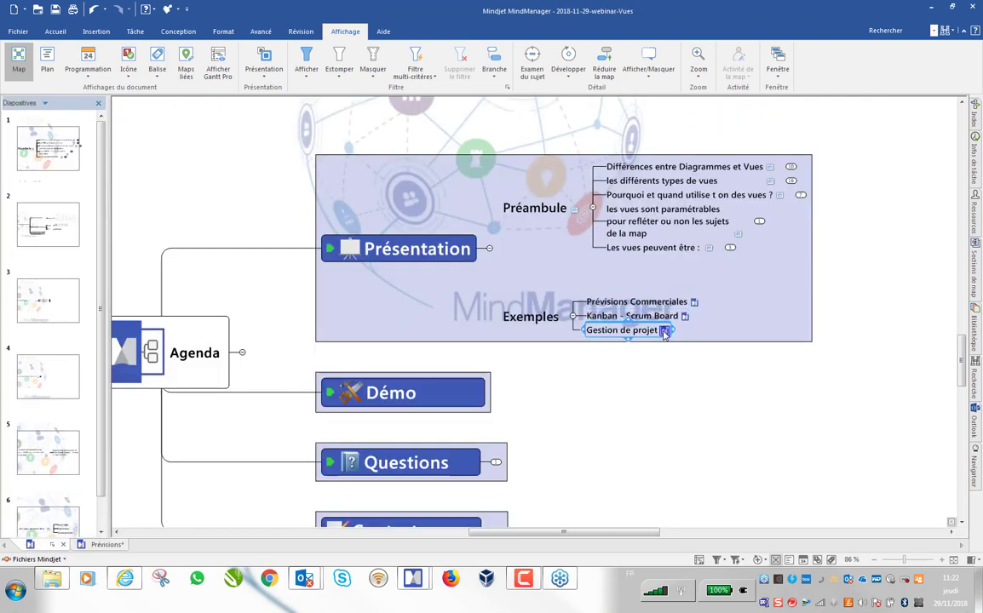
{"action": "left_click", "coordinate": [665, 331]}
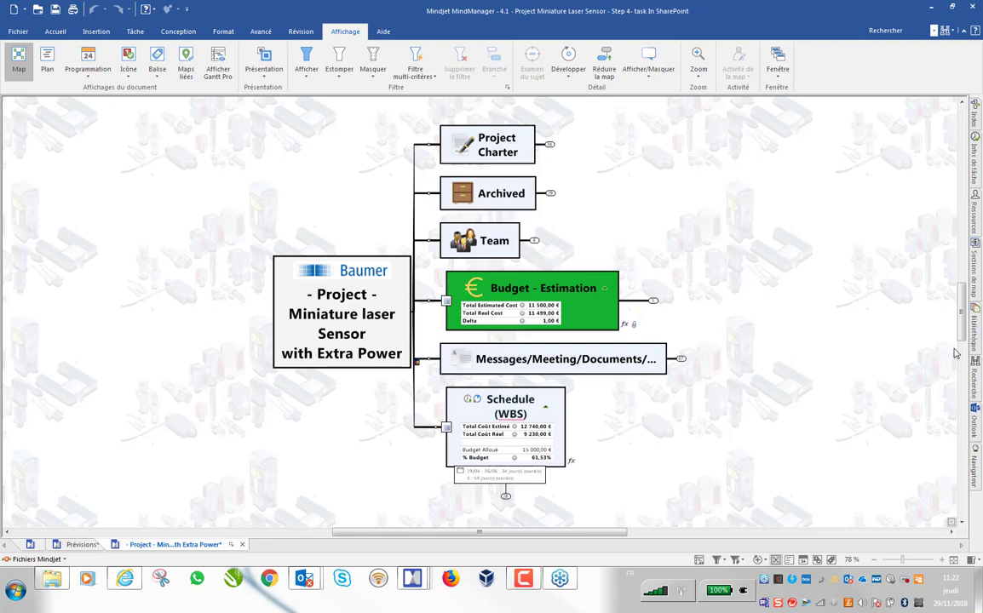
Expand the Schedule (WBS) branch of the project map to show its phases and their tasks.
{"action": "left_click_drag", "start_coordinate": [963, 324], "coordinate": [963, 358]}
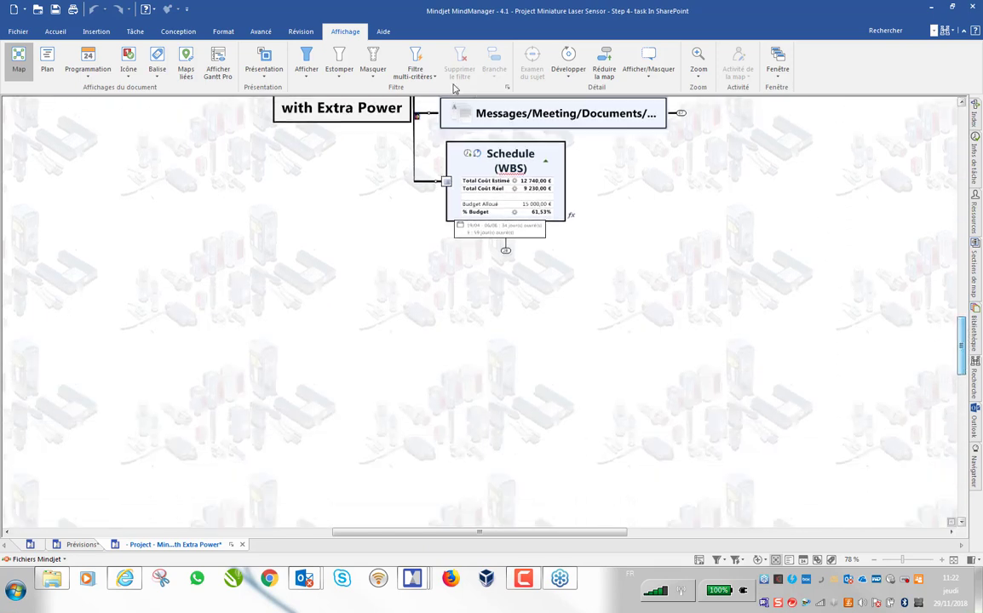
{"action": "scroll", "coordinate": [595, 202], "scroll_direction": "up", "scroll_amount": 3, "text": "ctrl"}
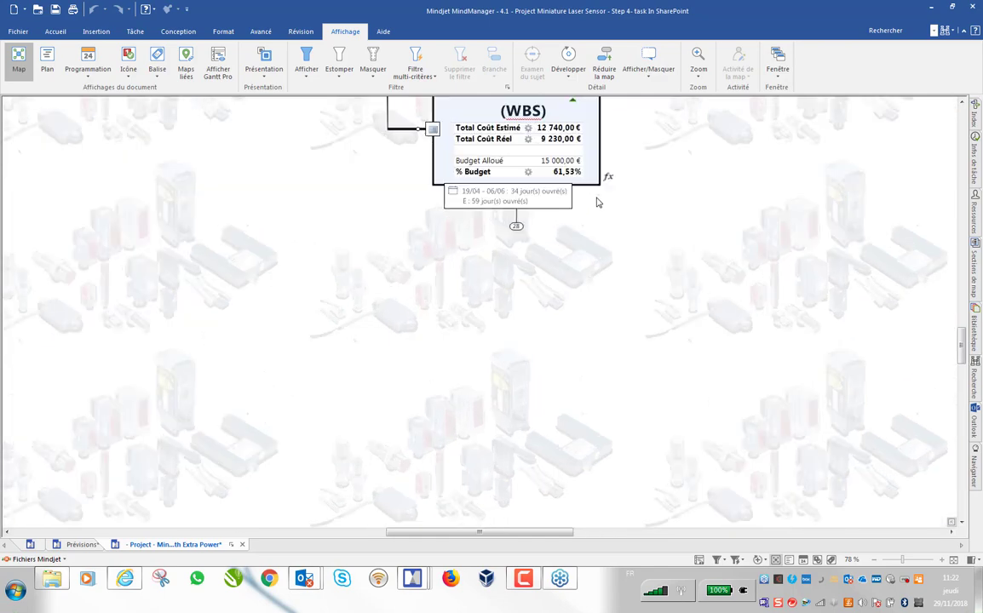
{"action": "scroll", "coordinate": [633, 205], "scroll_direction": "up", "scroll_amount": 1}
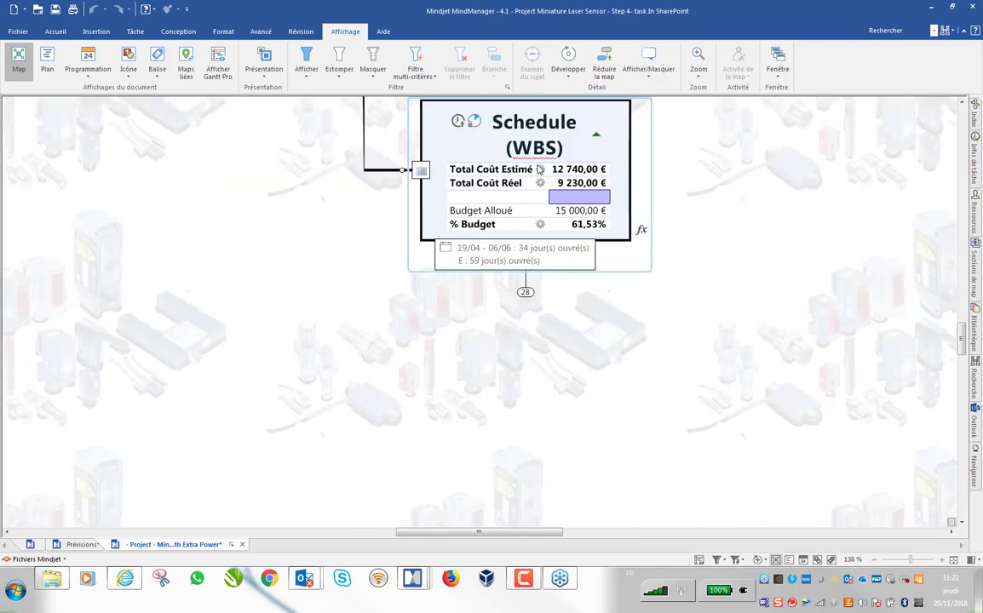
{"action": "left_click", "coordinate": [526, 293]}
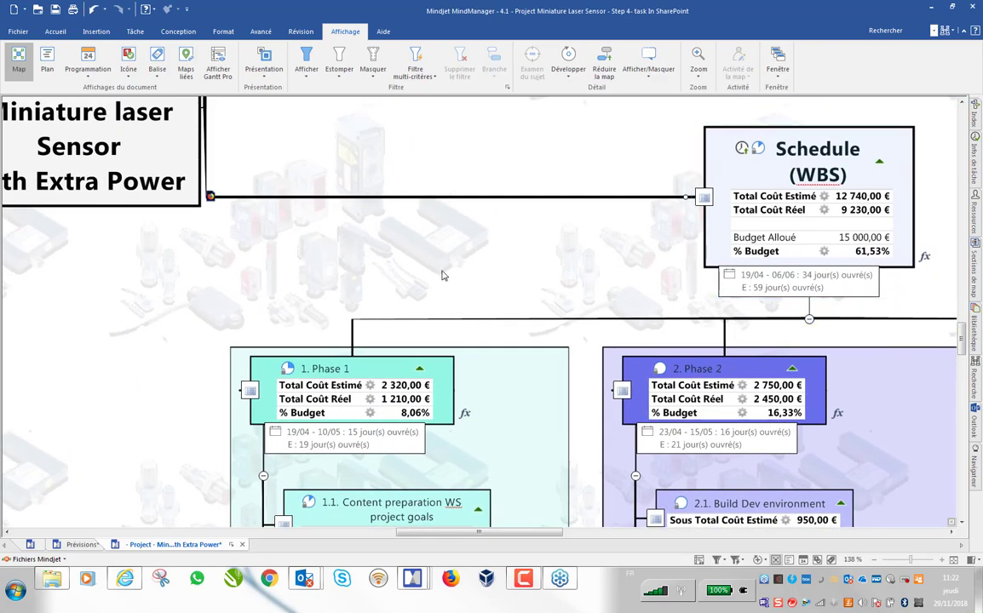
{"action": "scroll", "coordinate": [476, 302], "scroll_direction": "down", "scroll_amount": 3}
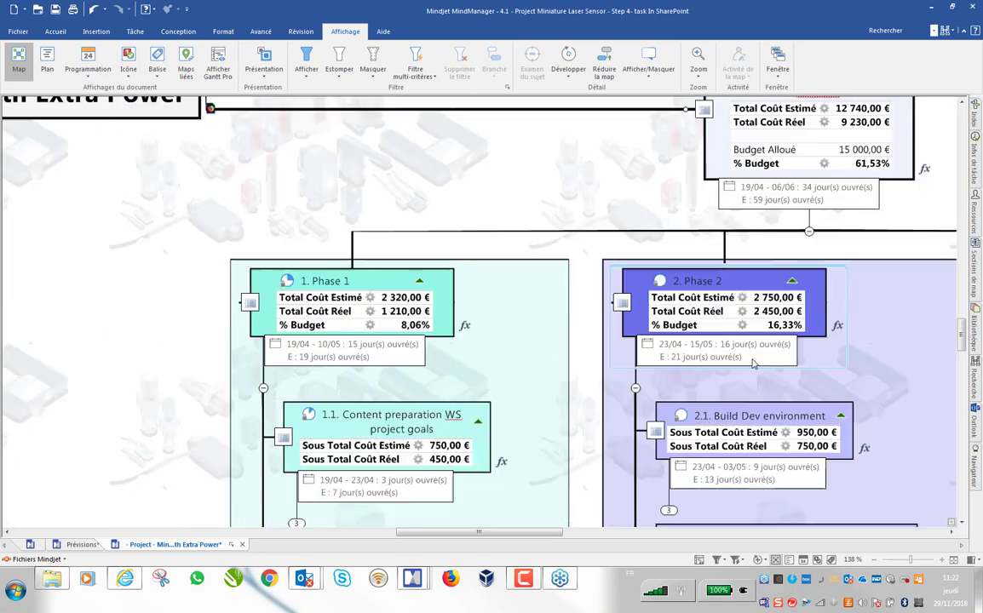
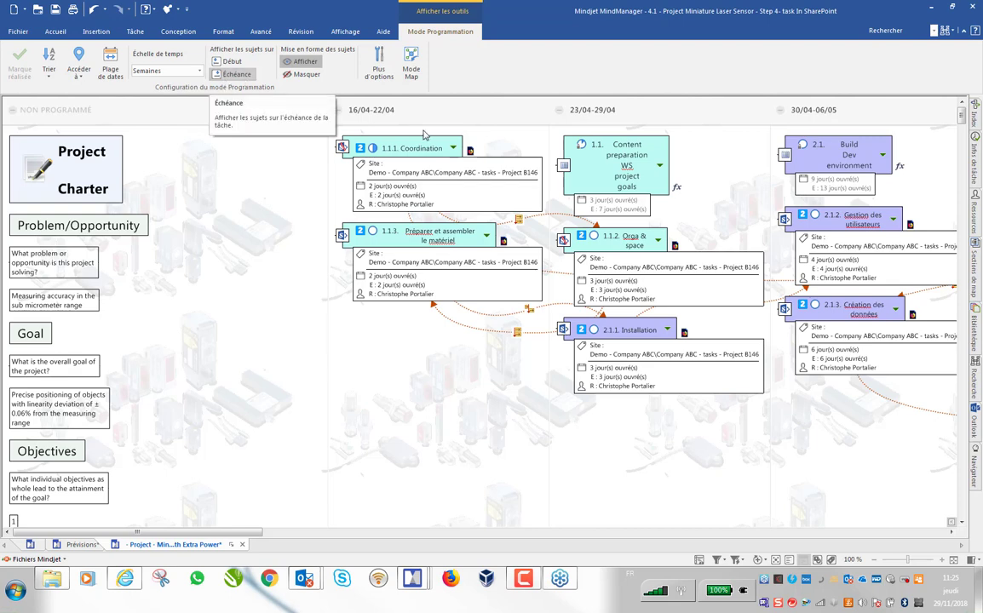
Arrange the topics in the schedule view by their start date (Début) and accept the proposed date range.
{"action": "left_click", "coordinate": [239, 74]}
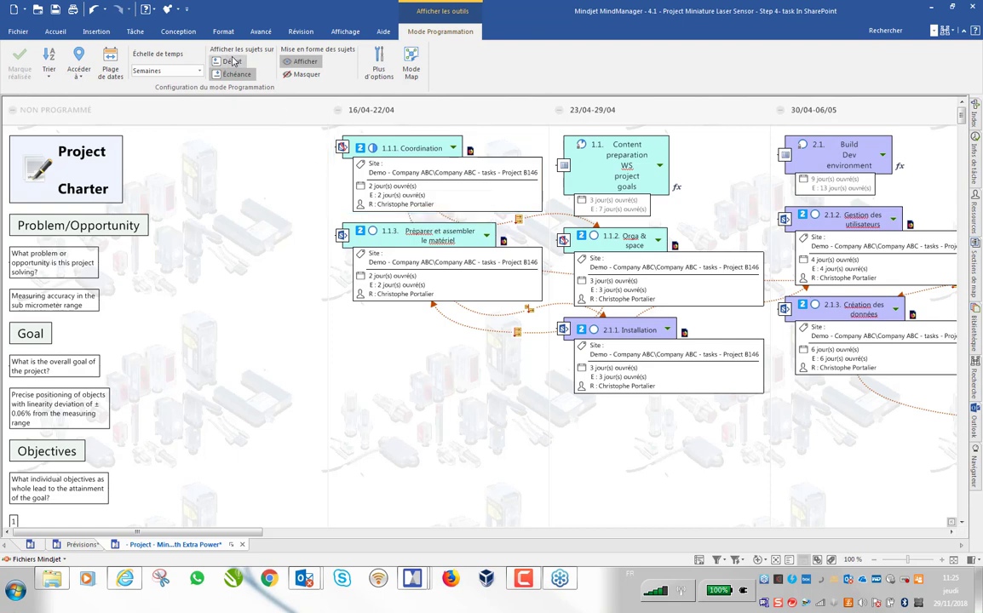
{"action": "left_click", "coordinate": [231, 63]}
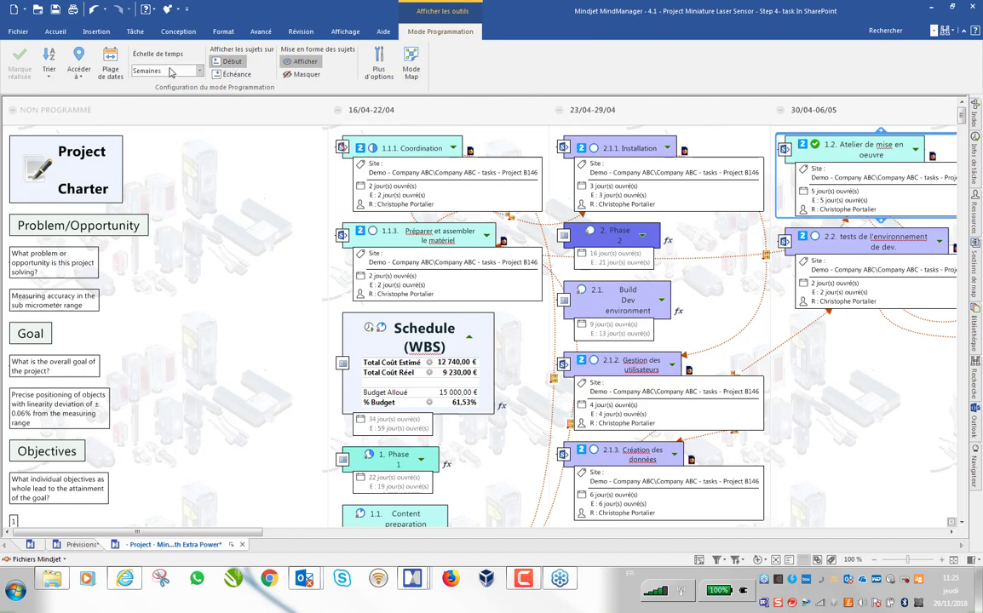
{"action": "left_click", "coordinate": [110, 59]}
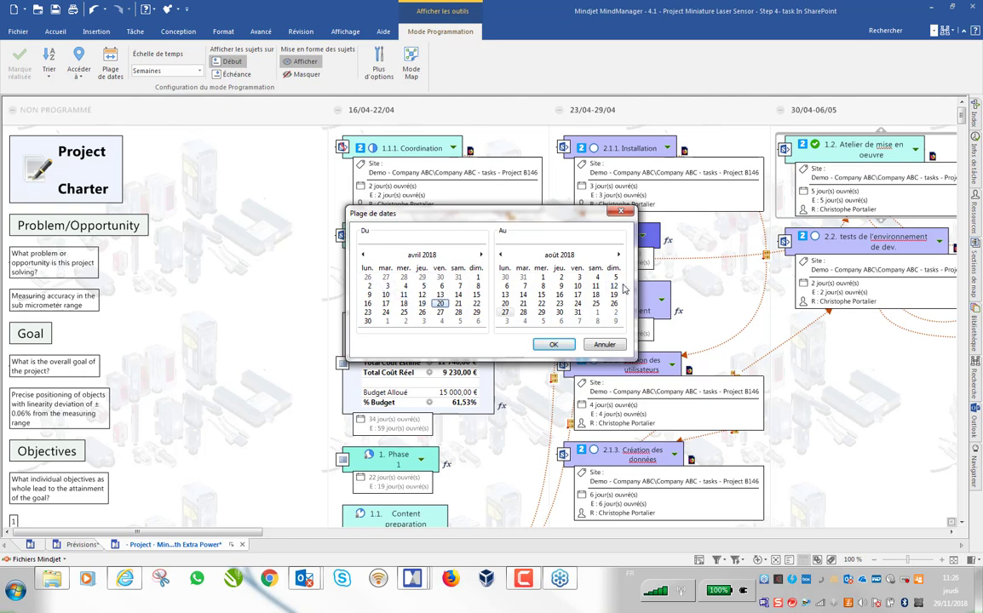
{"action": "left_click", "coordinate": [553, 344]}
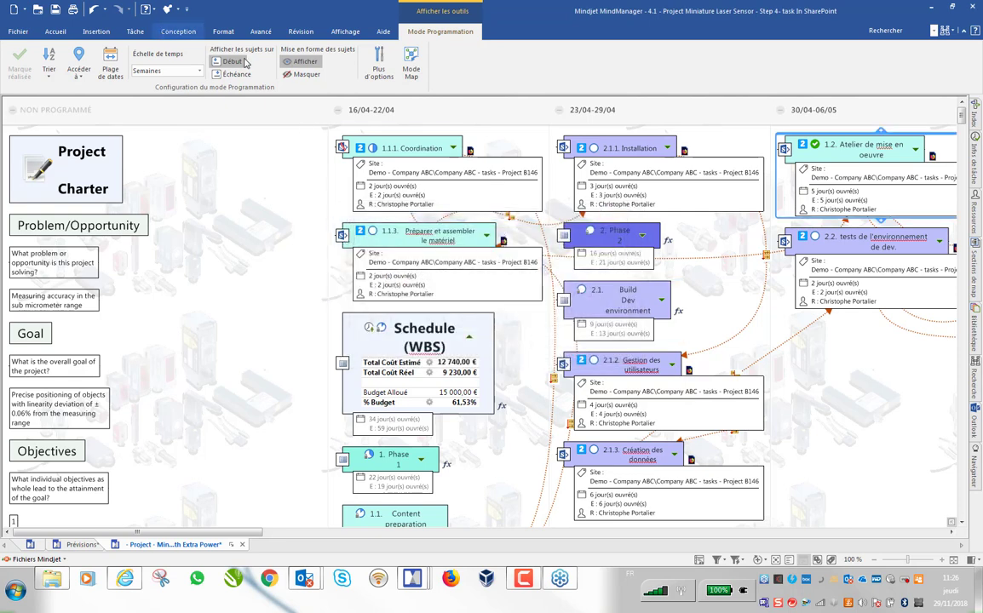
Close the Diapositives pane in the webinar agenda map and create a new map from the blank Kanban template.
{"action": "key", "text": "ctrl+Tab"}
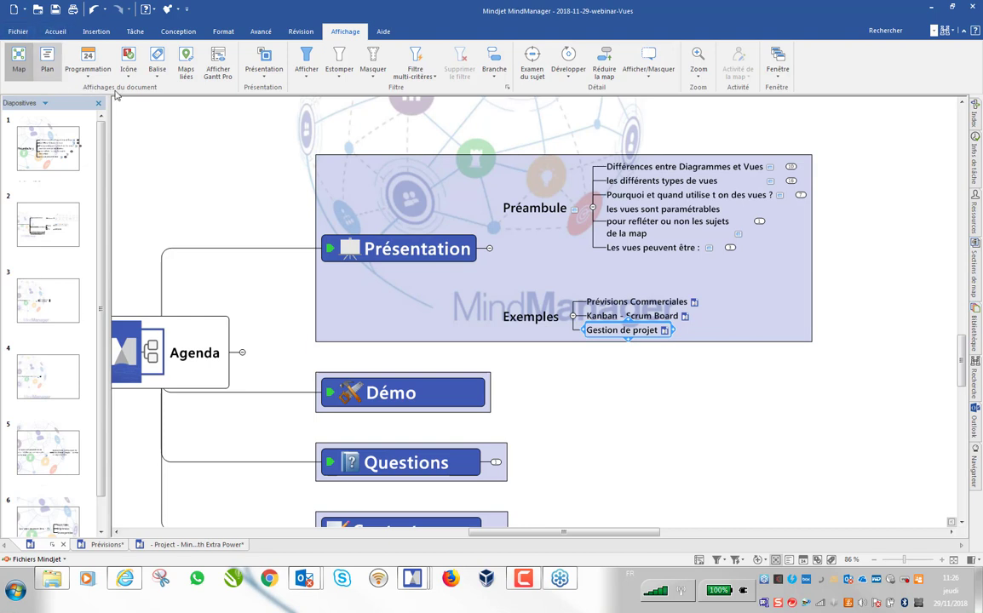
{"action": "left_click", "coordinate": [98, 102]}
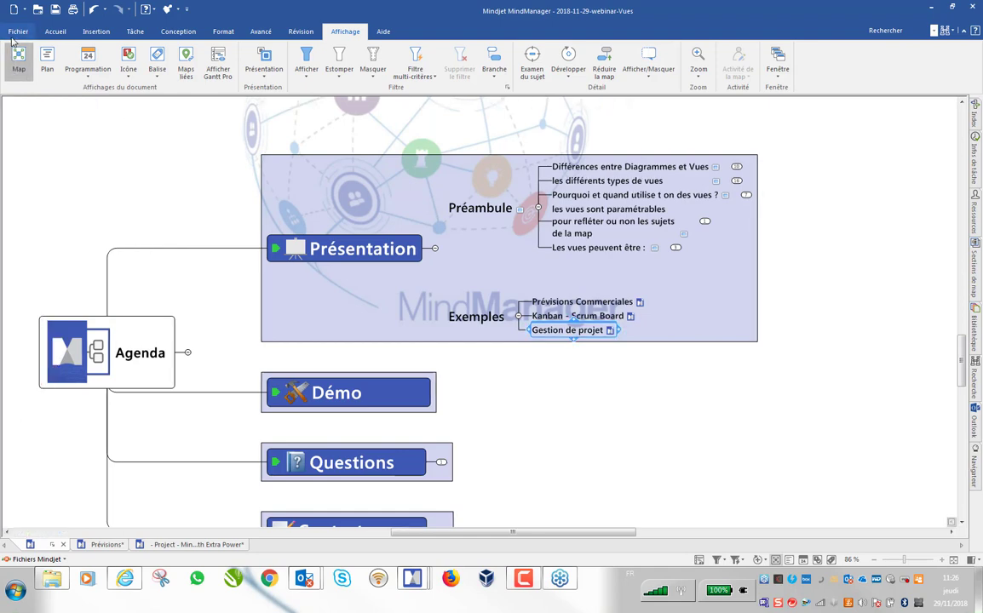
{"action": "left_click", "coordinate": [16, 31]}
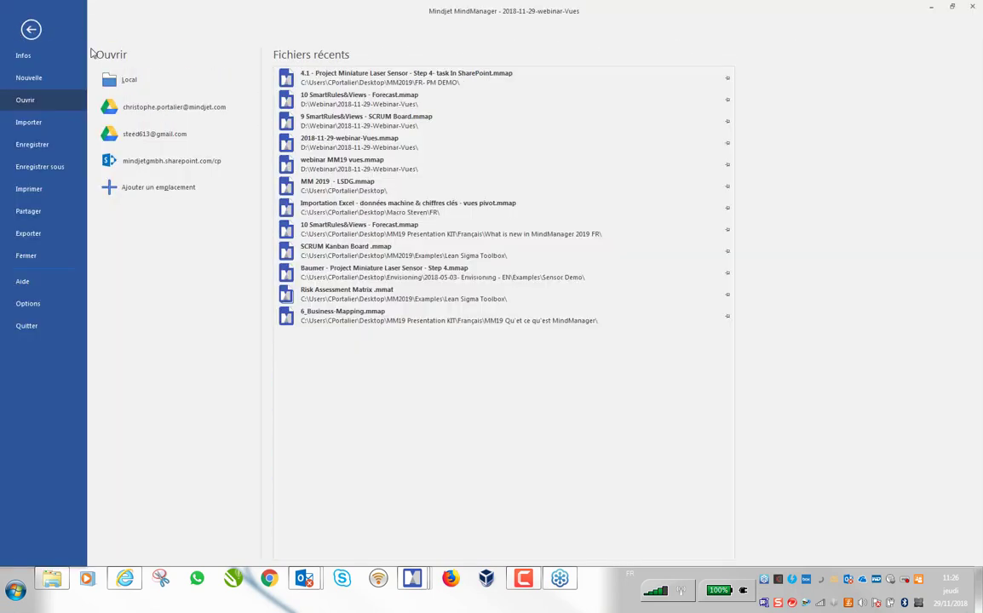
{"action": "left_click", "coordinate": [38, 78]}
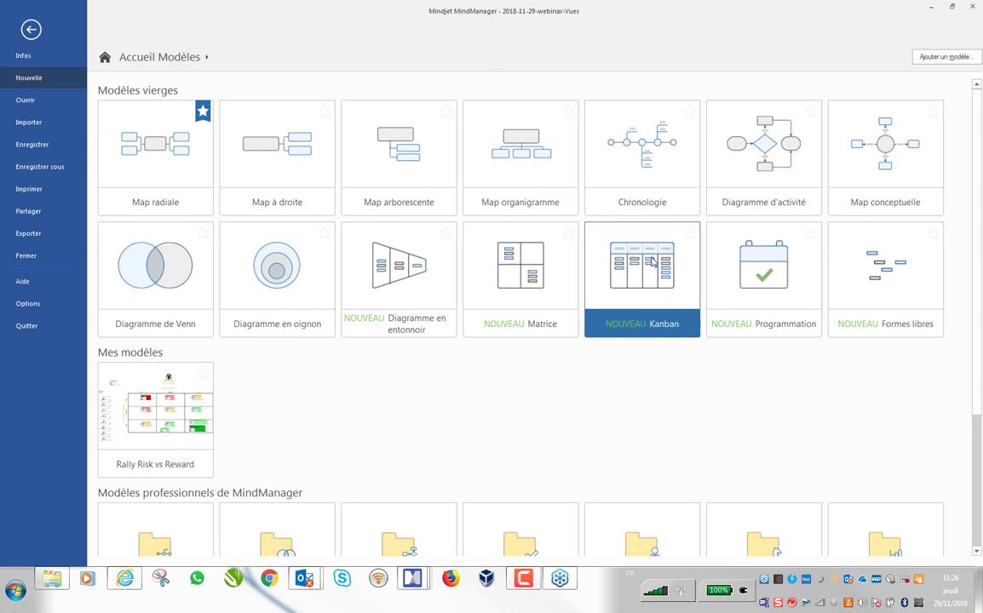
{"action": "key", "text": "Escape"}
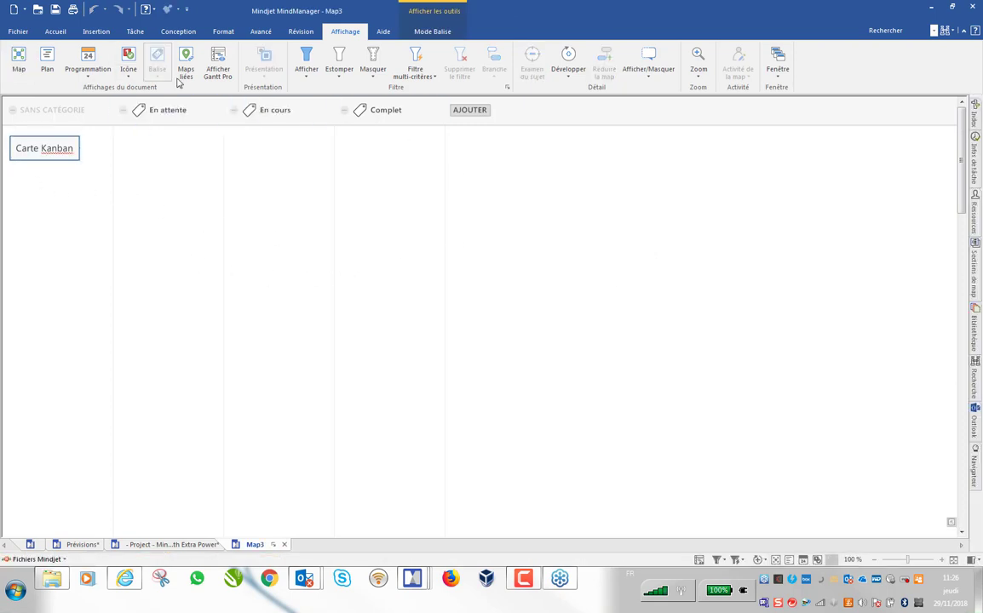
Add a new tag named "Rejeté" with a dark red colour to the Kanban group.
{"action": "left_click", "coordinate": [167, 112]}
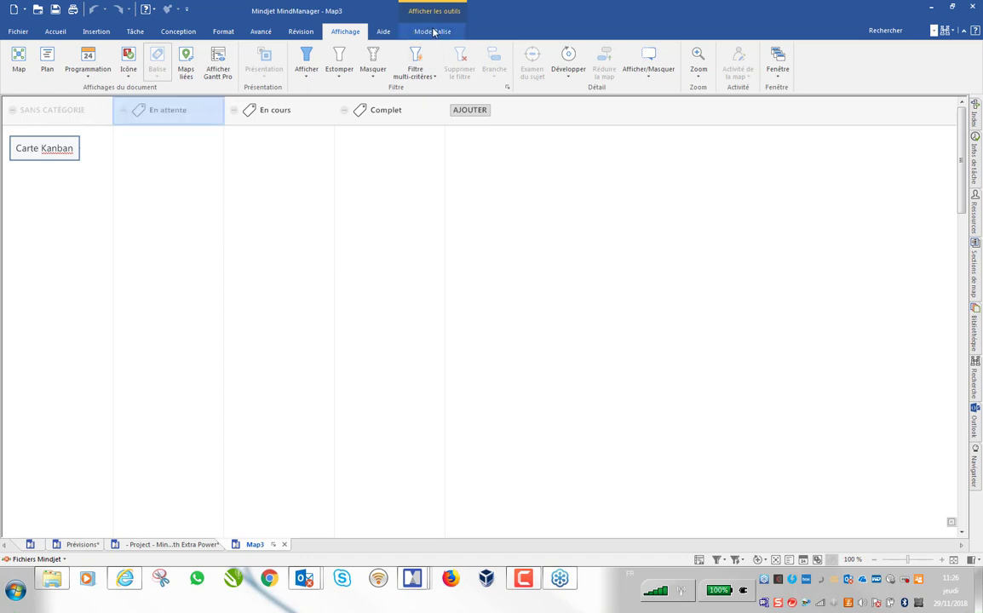
{"action": "left_click", "coordinate": [431, 32]}
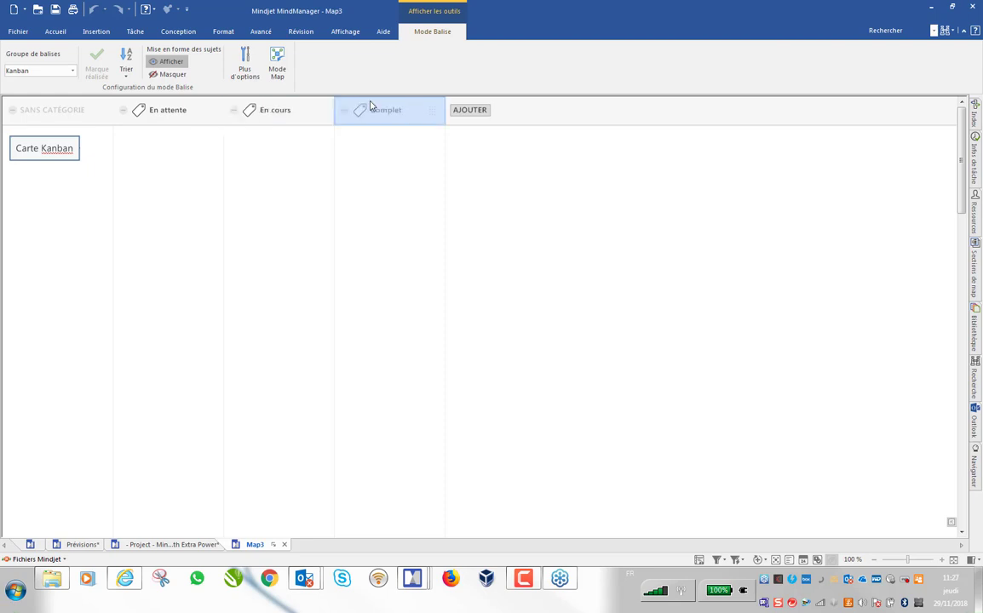
{"action": "left_click", "coordinate": [474, 110]}
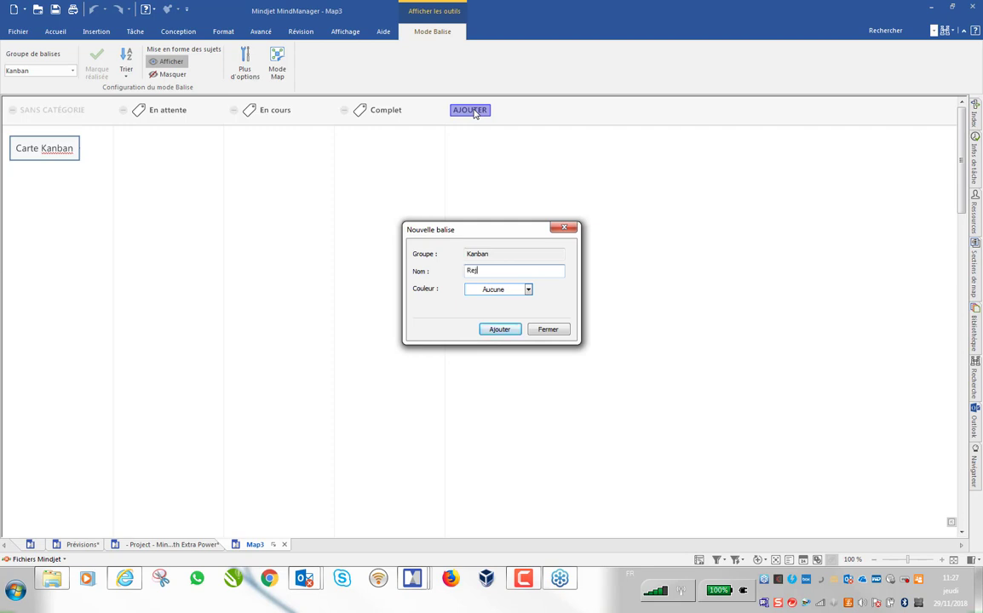
{"action": "type", "text": "Rejeté"}
{"action": "left_click", "coordinate": [528, 289]}
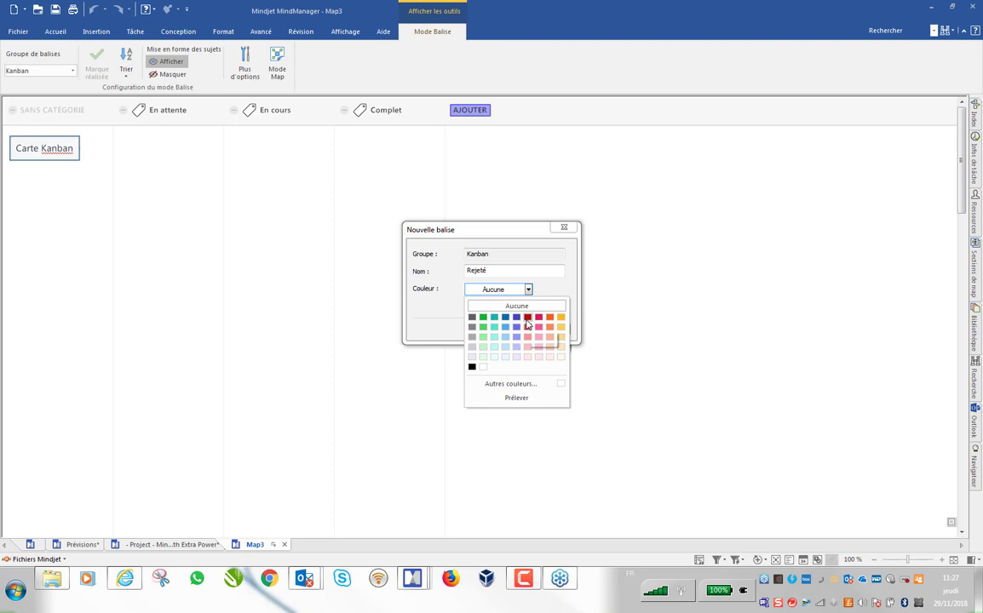
{"action": "left_click", "coordinate": [527, 319]}
{"action": "left_click", "coordinate": [499, 331]}
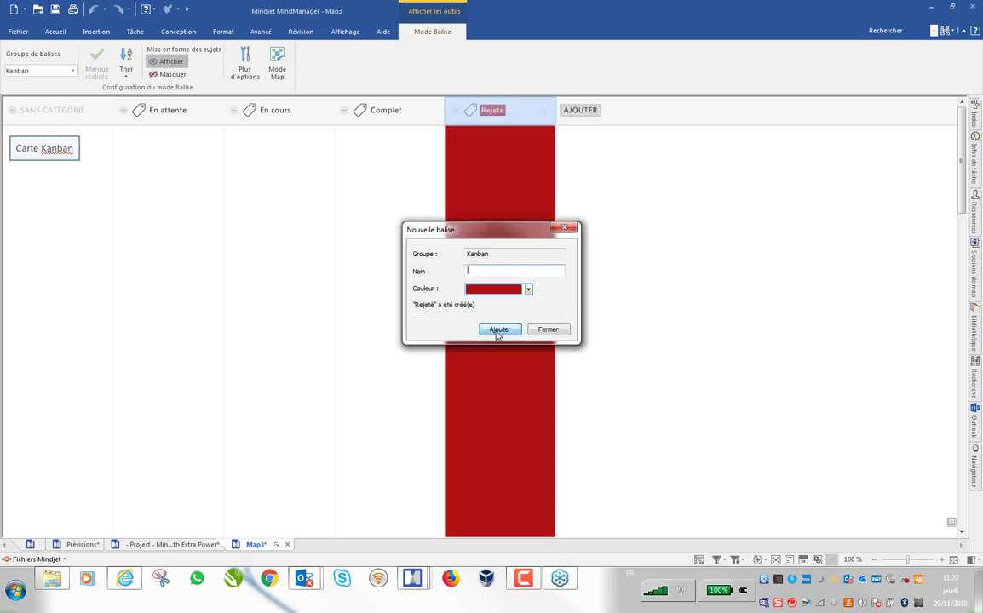
{"action": "left_click", "coordinate": [547, 329]}
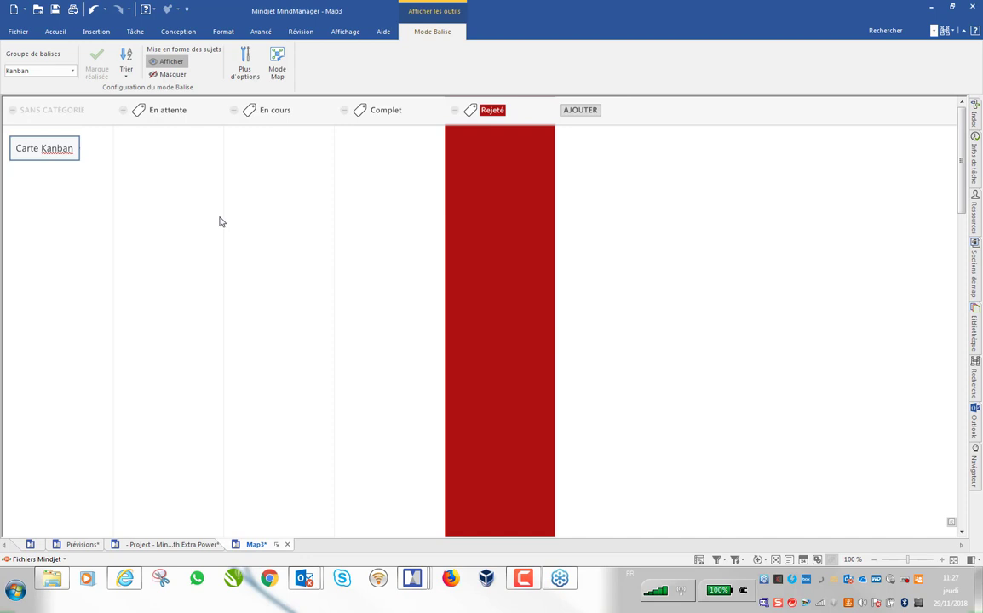
Add Kanban cards: two in En attente, one in En cours, two in Complet and one in Rejeté.
{"action": "double_click", "coordinate": [160, 174]}
{"action": "double_click", "coordinate": [266, 177]}
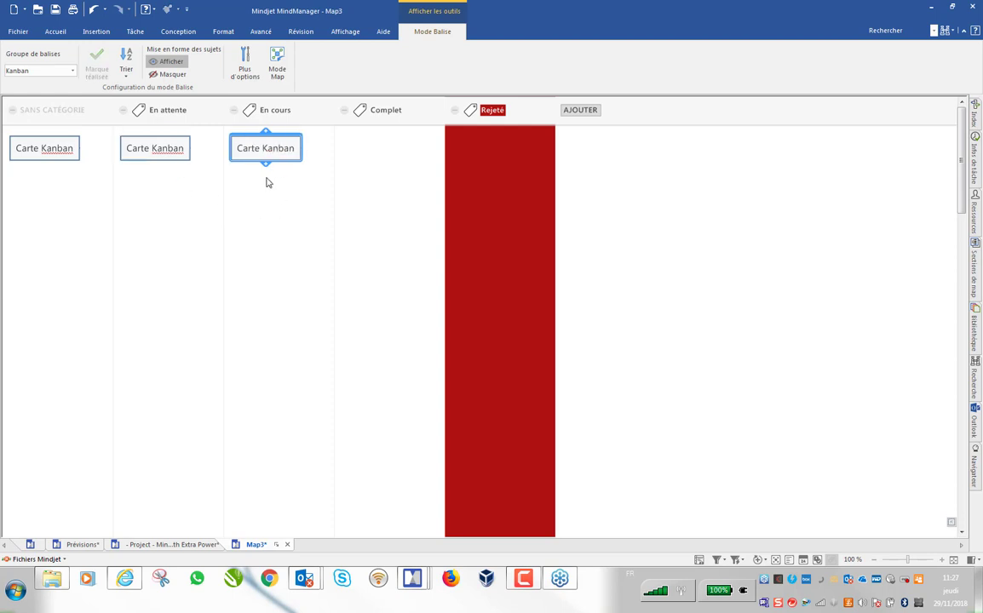
{"action": "double_click", "coordinate": [170, 259]}
{"action": "double_click", "coordinate": [385, 182]}
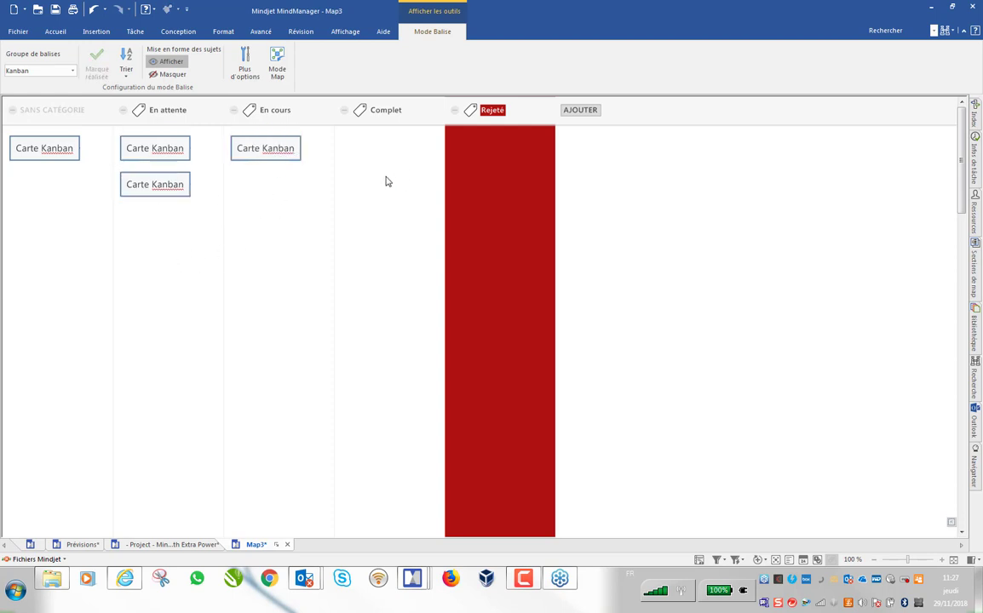
{"action": "double_click", "coordinate": [511, 183]}
{"action": "double_click", "coordinate": [395, 264]}
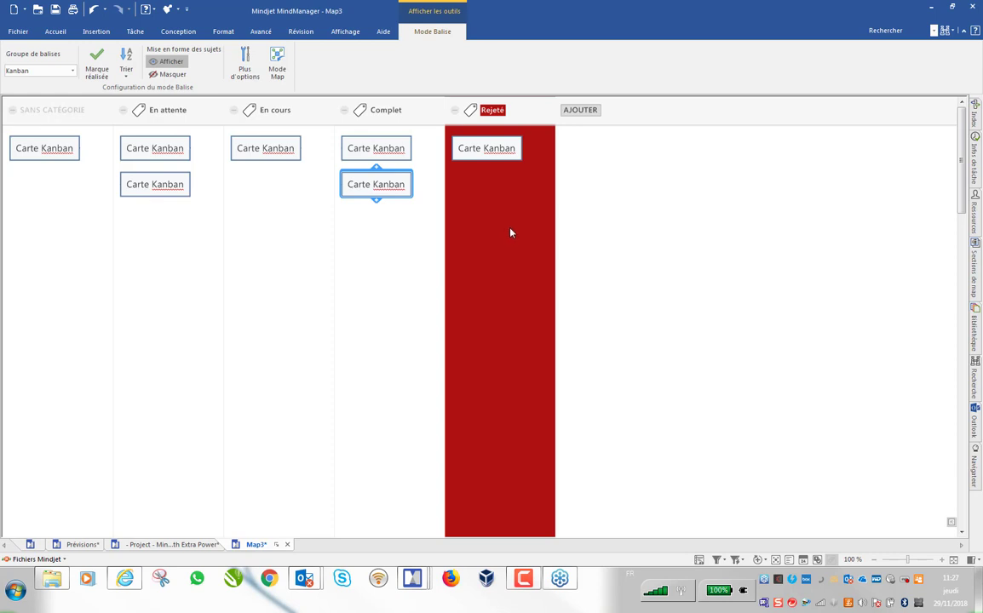
Show the tags on the Kanban cards by turning off "Masquer les balises sur les sujets" in the tag view options.
{"action": "left_click", "coordinate": [480, 244]}
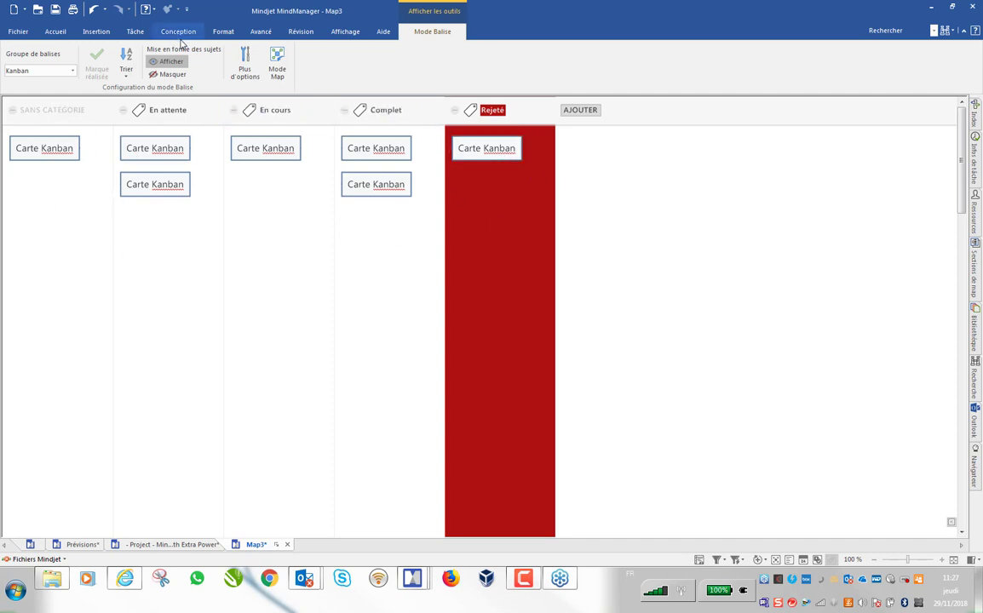
{"action": "left_click", "coordinate": [246, 67]}
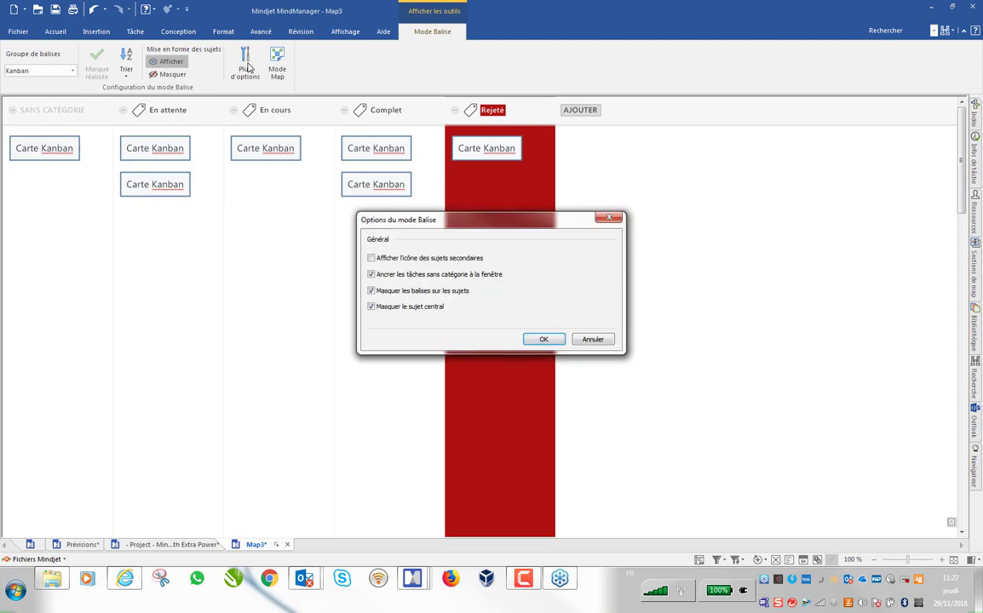
{"action": "left_click", "coordinate": [371, 291]}
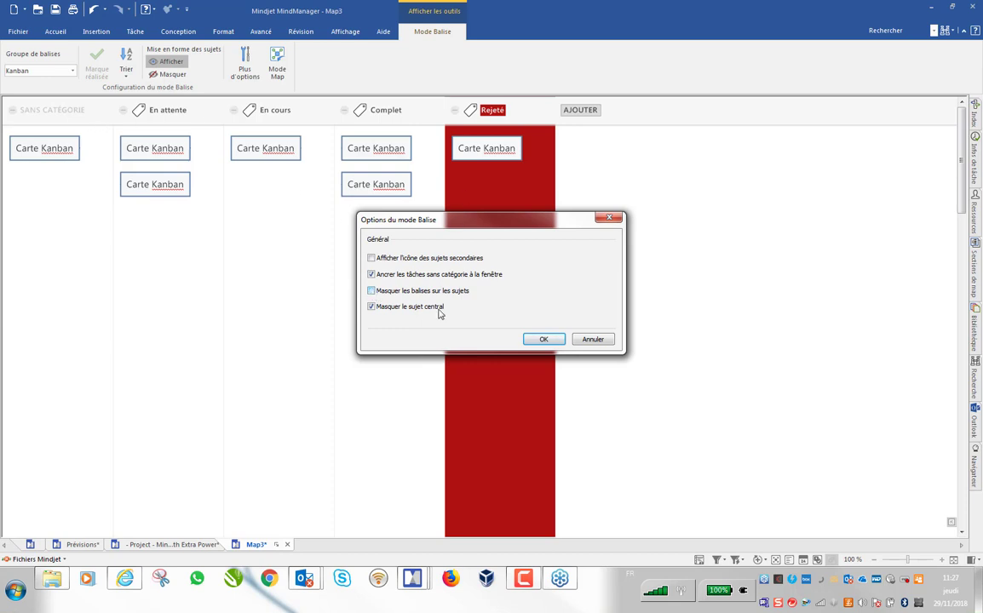
{"action": "left_click", "coordinate": [543, 339]}
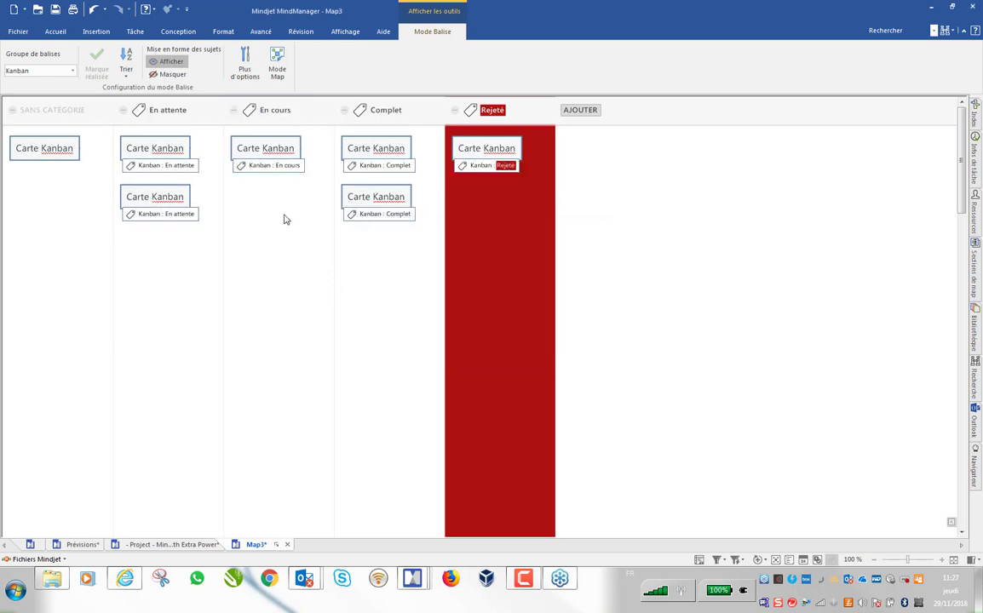
Hide the tags on the Kanban cards again by re-enabling "Masquer les balises sur les sujets" in the tag view options.
{"action": "left_click", "coordinate": [498, 111]}
{"action": "left_click", "coordinate": [241, 68]}
{"action": "left_click", "coordinate": [371, 290]}
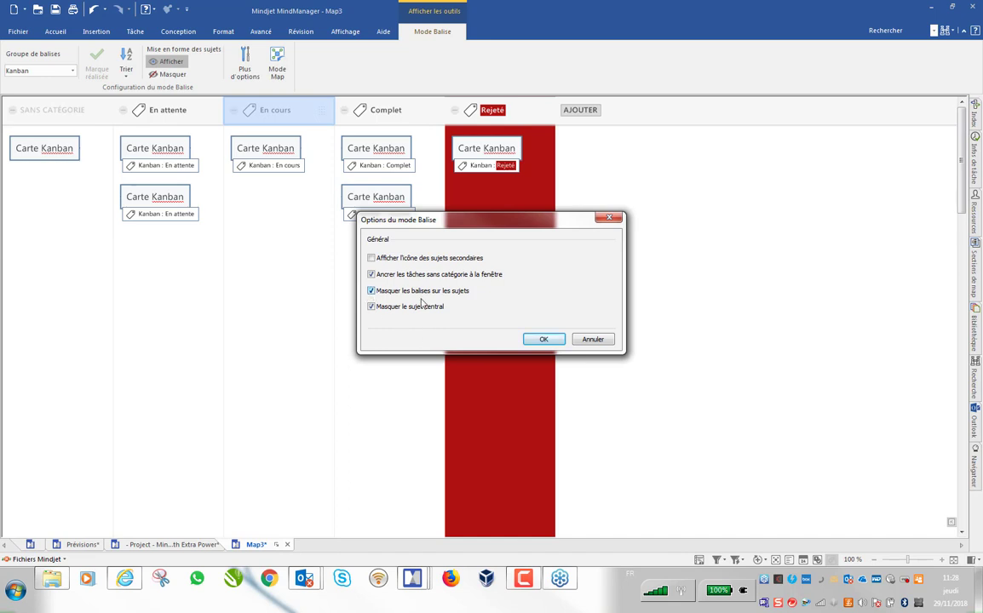
{"action": "left_click", "coordinate": [542, 340]}
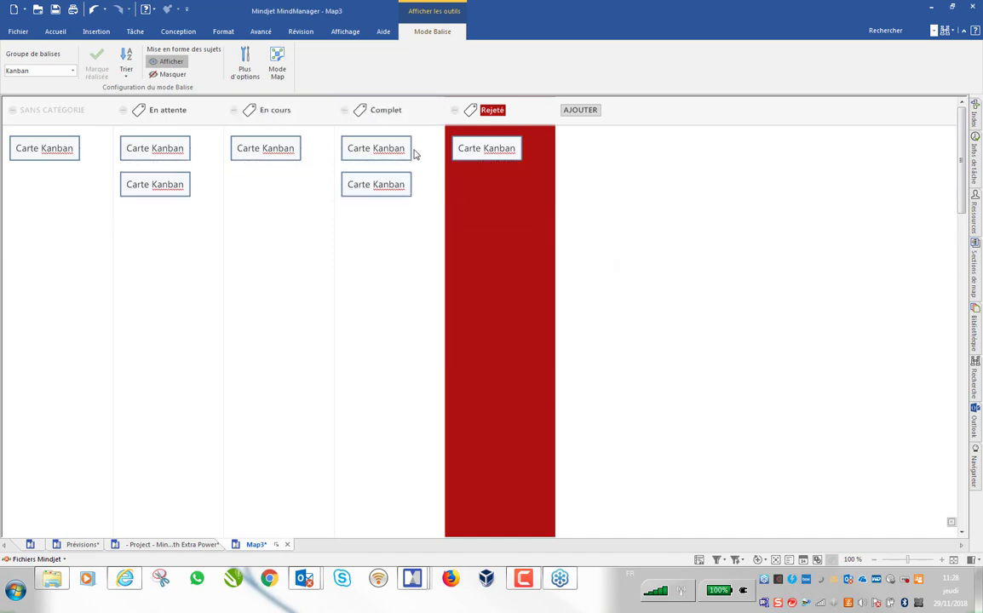
Switch the Kanban board to map view and give the central topic Titre Kanban the "Map à droite" layout.
{"action": "left_click", "coordinate": [523, 109]}
{"action": "left_click", "coordinate": [277, 64]}
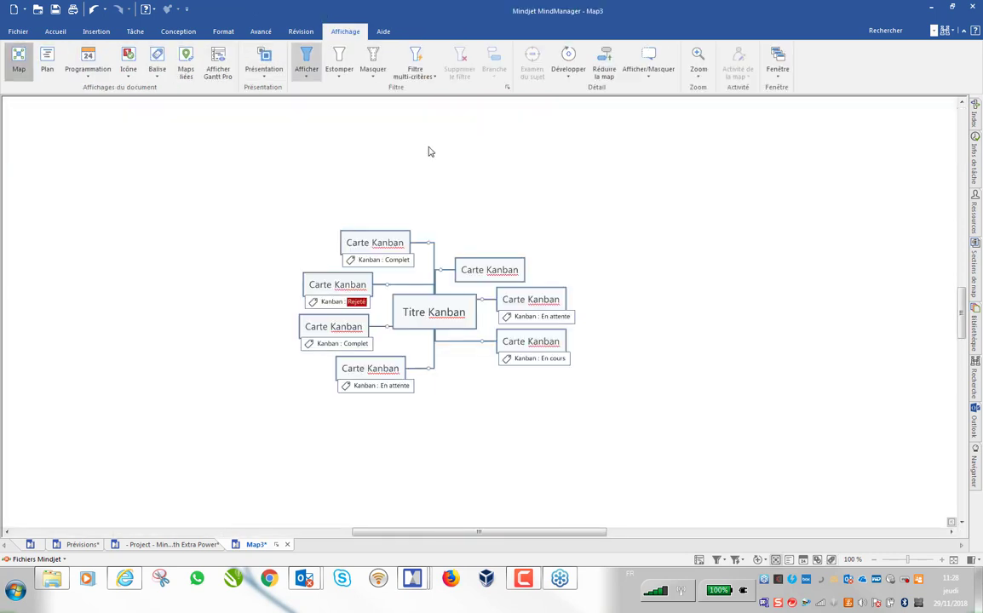
{"action": "left_click", "coordinate": [440, 325]}
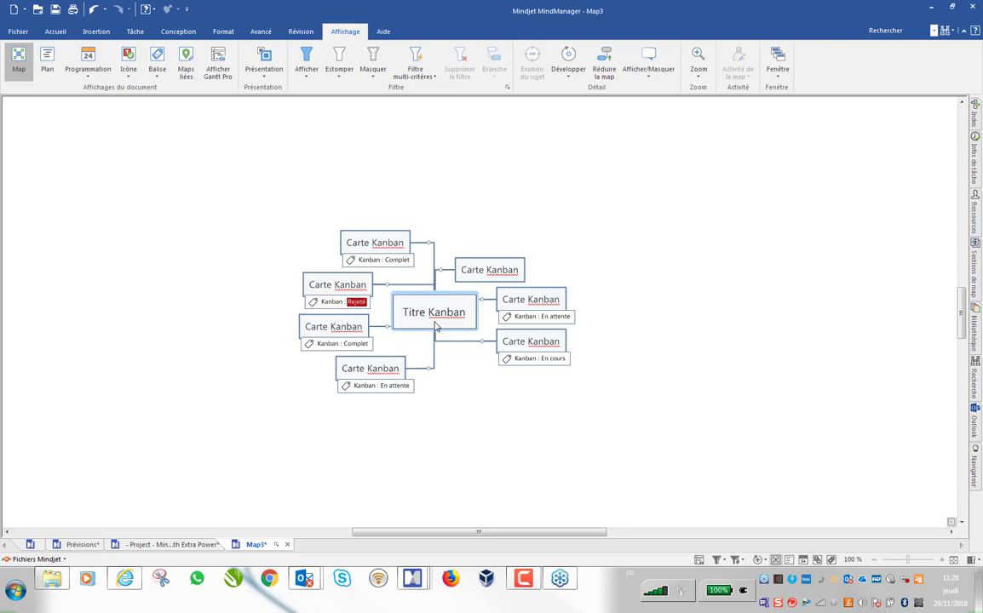
{"action": "left_click", "coordinate": [439, 317]}
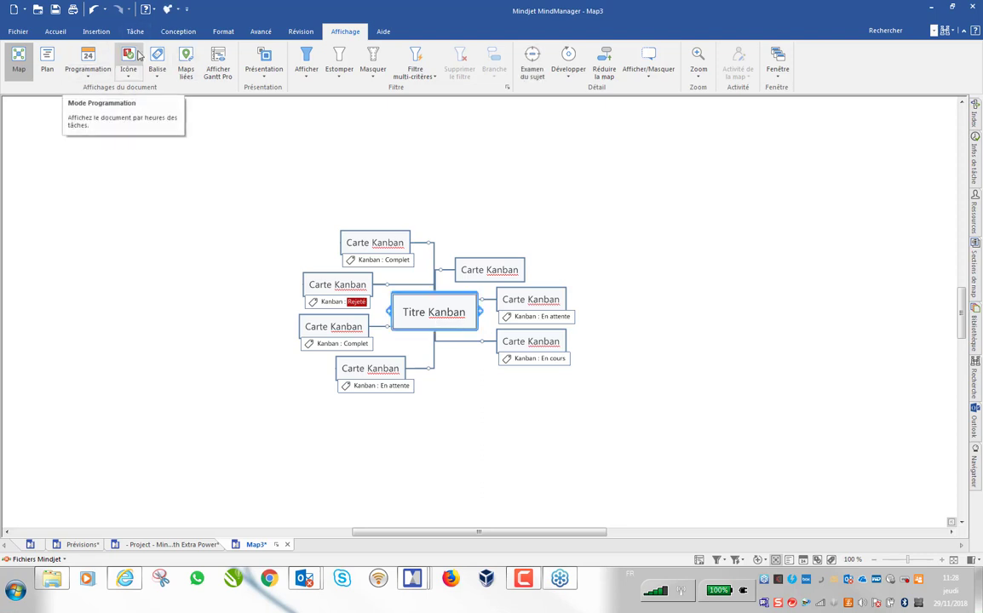
{"action": "left_click", "coordinate": [223, 33]}
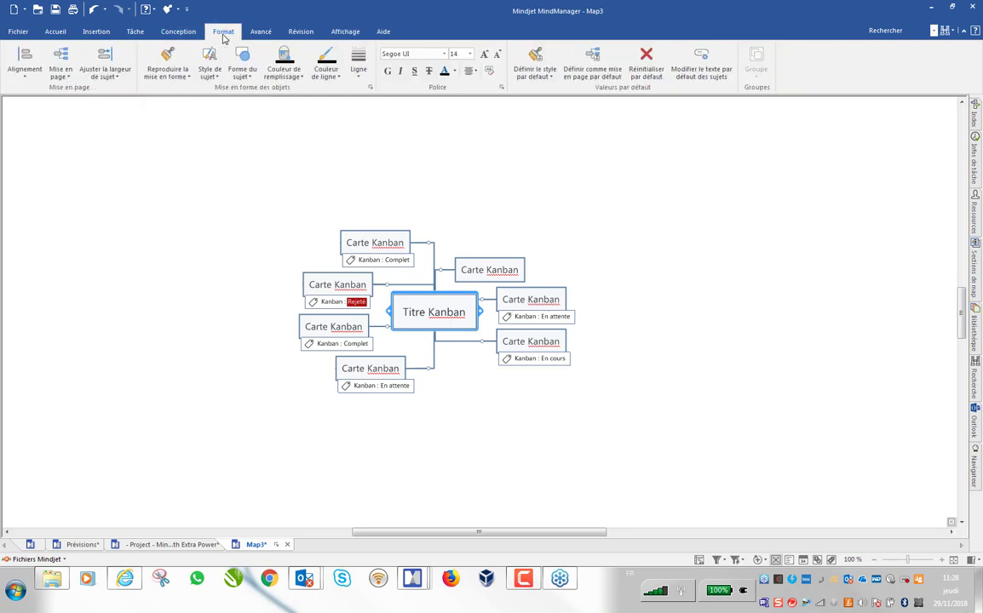
{"action": "left_click", "coordinate": [67, 62]}
{"action": "left_click", "coordinate": [65, 102]}
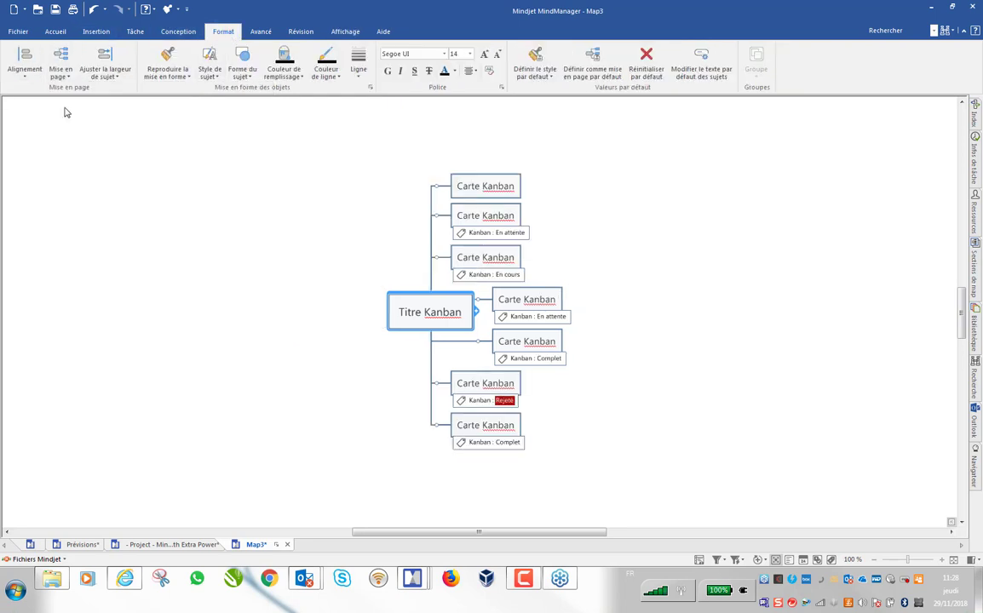
Change the layout of the central topic Titre Kanban to Organigramme and deselect it.
{"action": "left_click", "coordinate": [61, 67]}
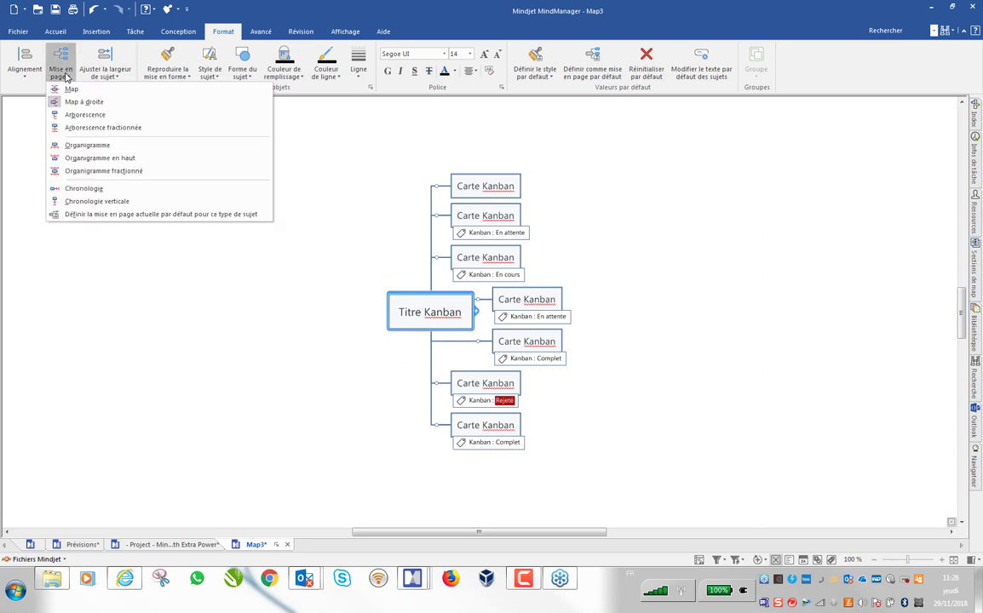
{"action": "left_click", "coordinate": [70, 144]}
{"action": "left_click", "coordinate": [496, 445]}
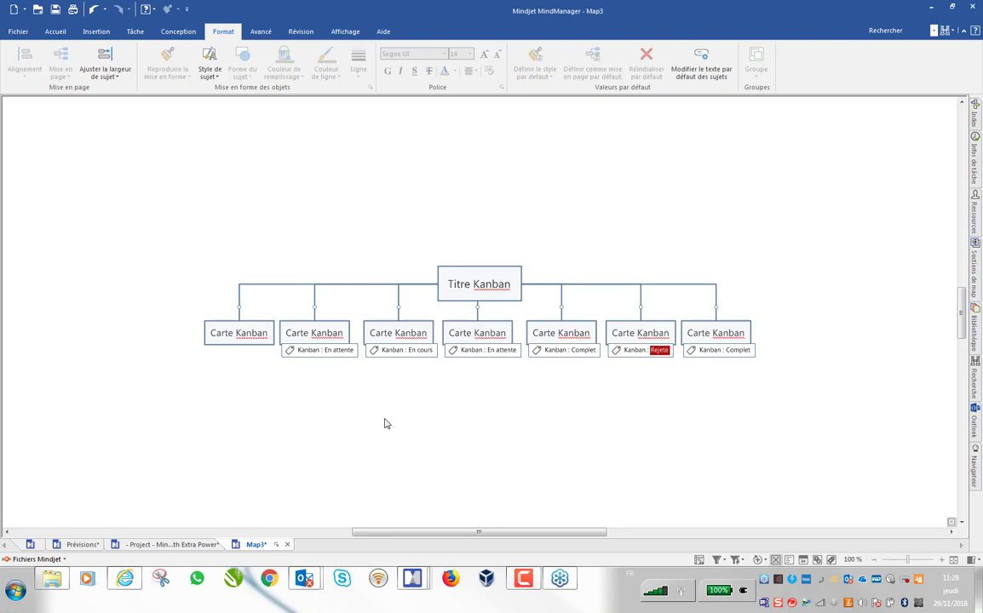
Display the markers in the map index and expand the Kanban tag group.
{"action": "left_click", "coordinate": [976, 118]}
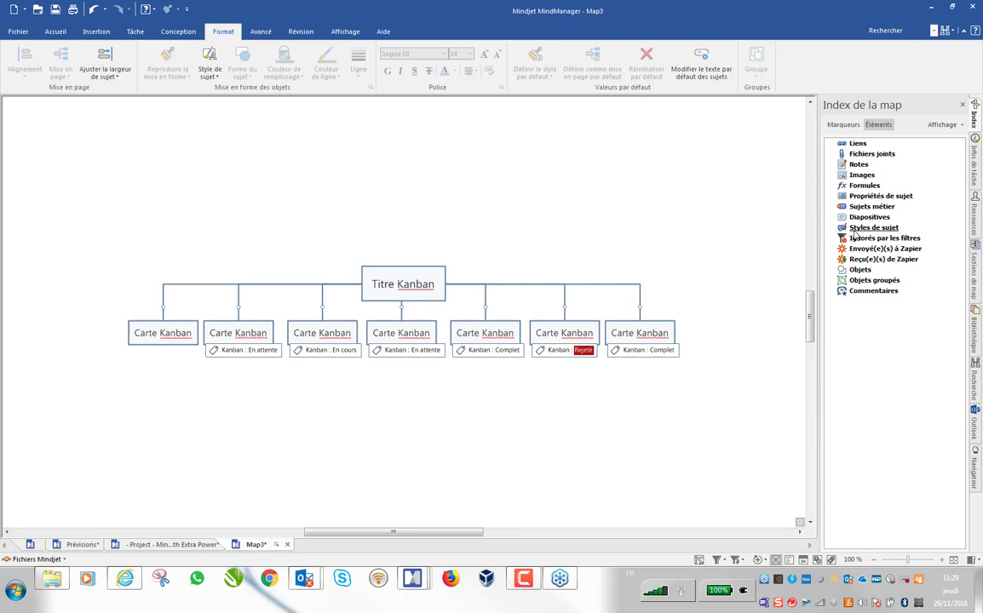
{"action": "left_click", "coordinate": [843, 125]}
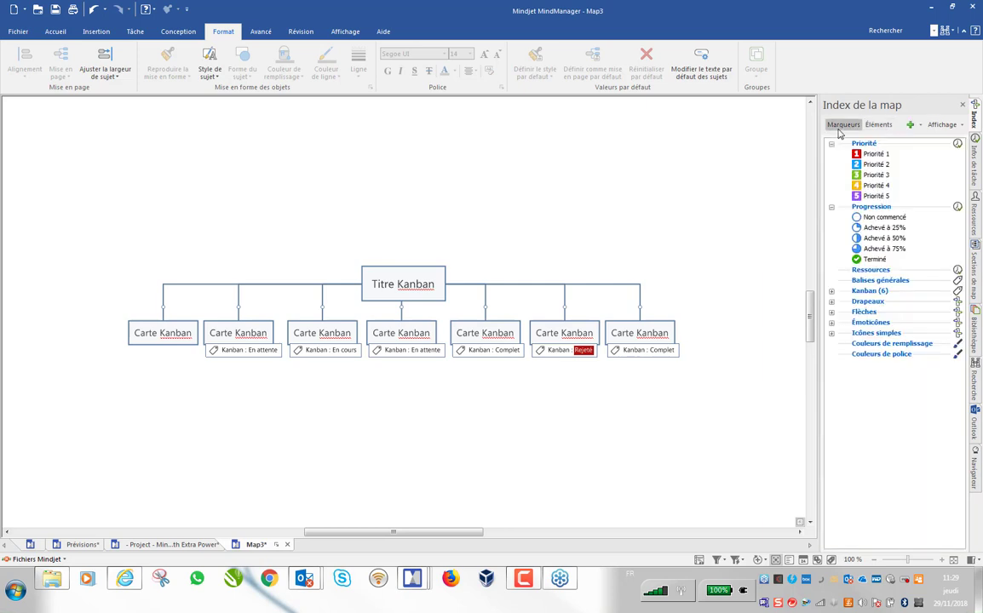
{"action": "left_click", "coordinate": [831, 291]}
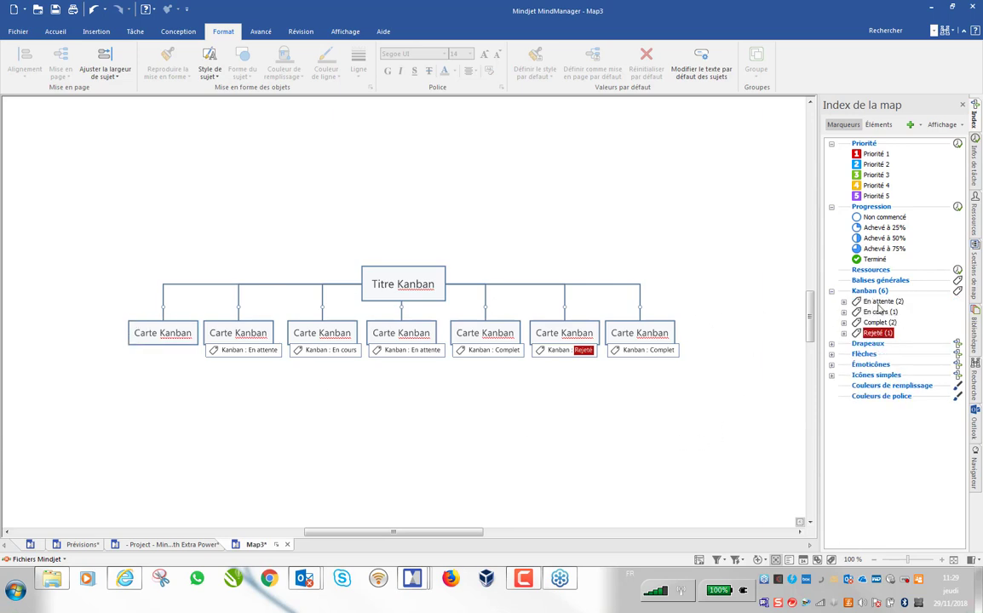
Locate the second card tagged En attente through the map index, then collapse that tag's list.
{"action": "left_click", "coordinate": [843, 301]}
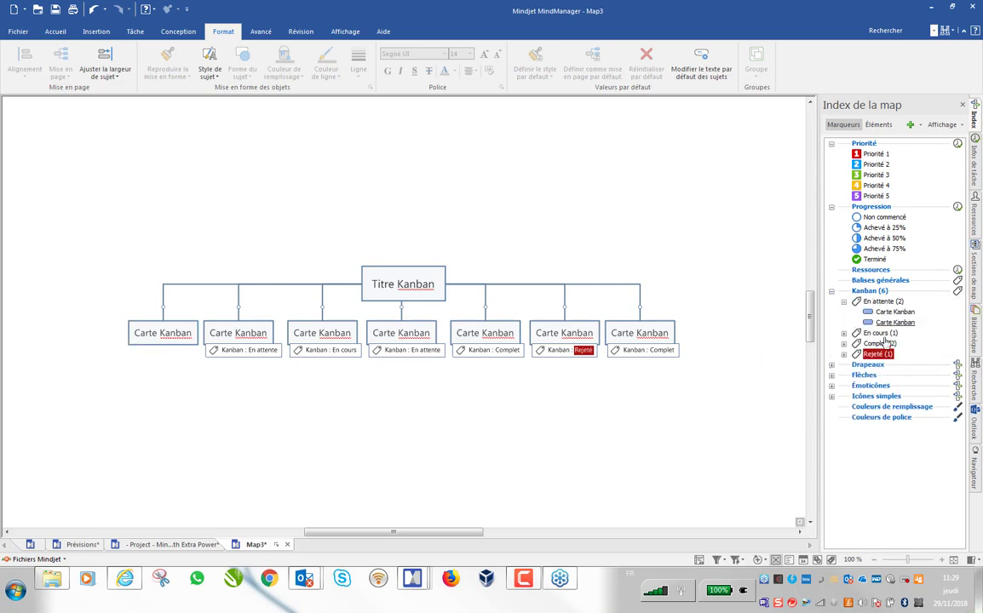
{"action": "left_click", "coordinate": [893, 323]}
{"action": "left_click", "coordinate": [894, 323]}
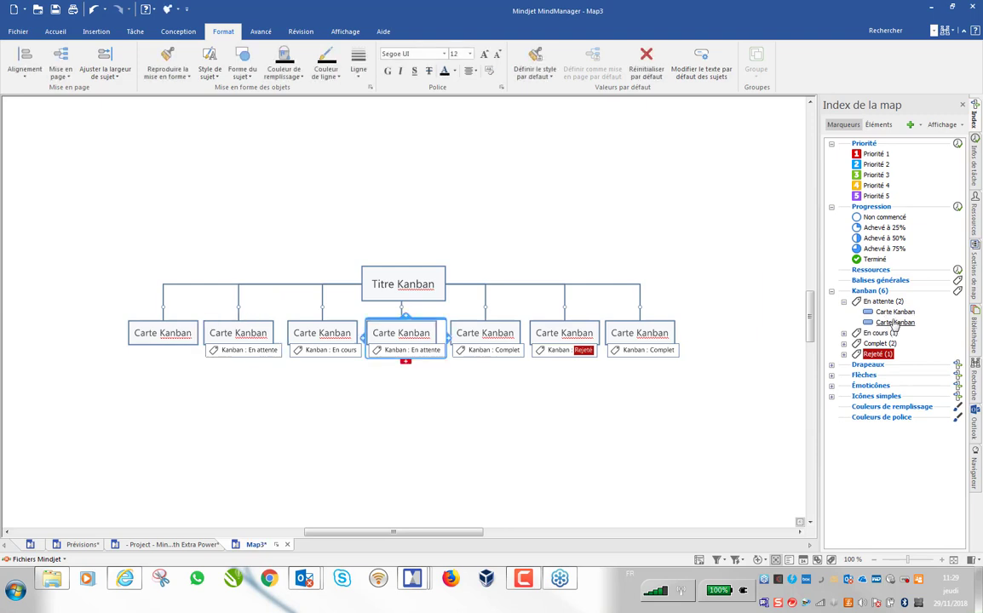
{"action": "left_click", "coordinate": [844, 333]}
{"action": "left_click", "coordinate": [844, 332]}
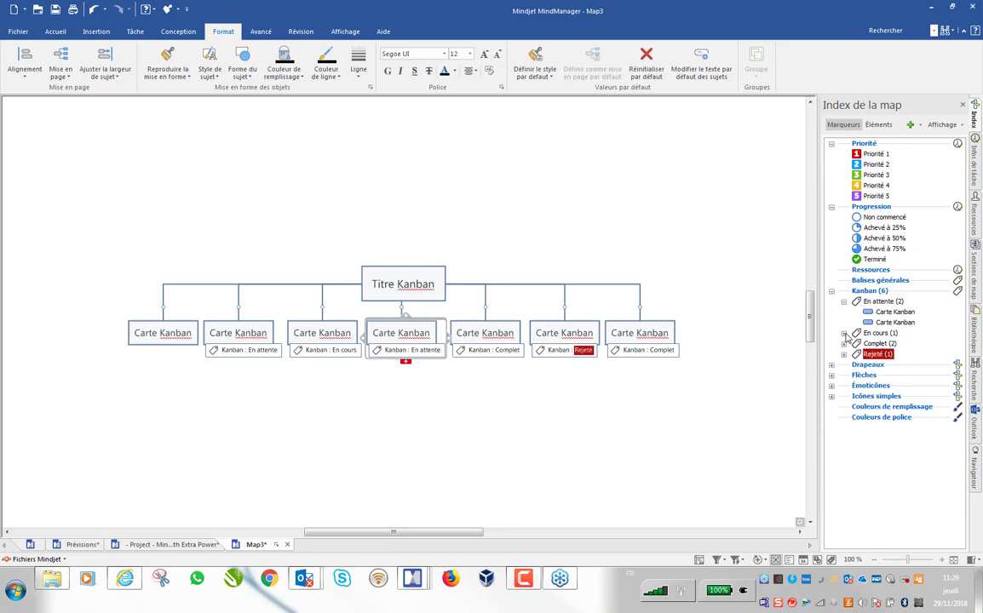
{"action": "left_click", "coordinate": [843, 302]}
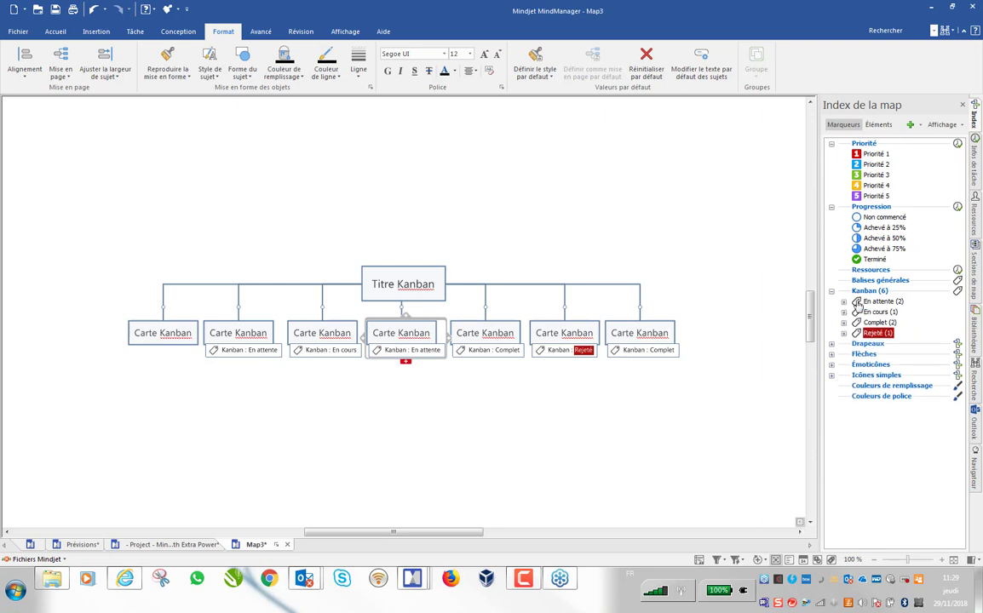
{"action": "right_click", "coordinate": [874, 296]}
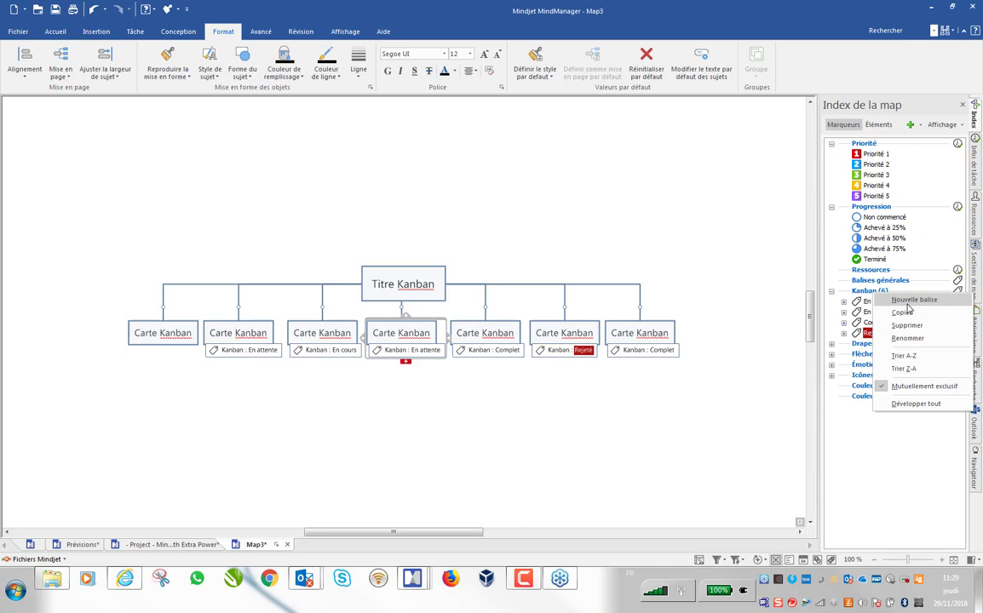
{"action": "left_click", "coordinate": [910, 302]}
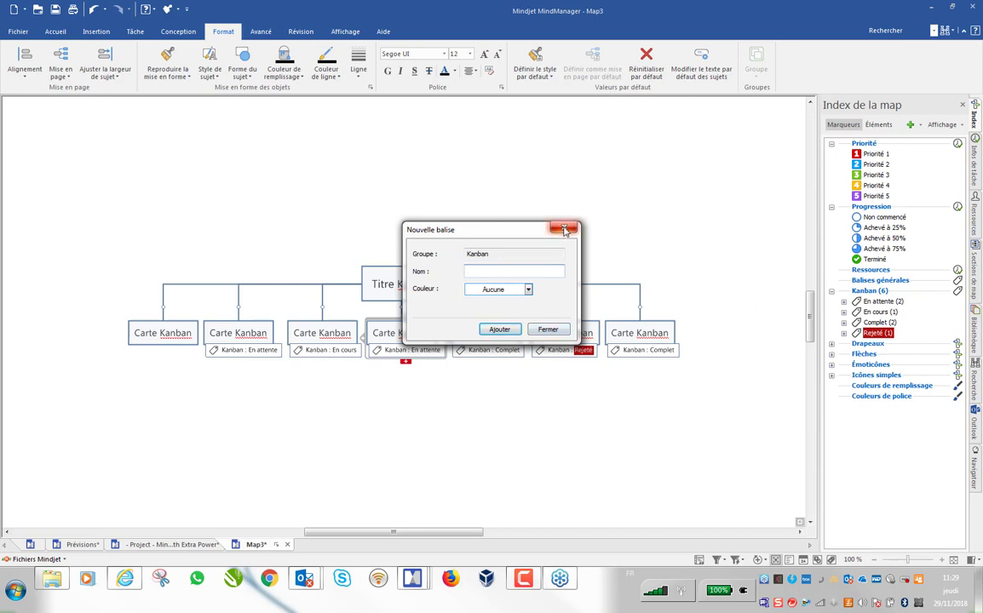
{"action": "left_click", "coordinate": [550, 332]}
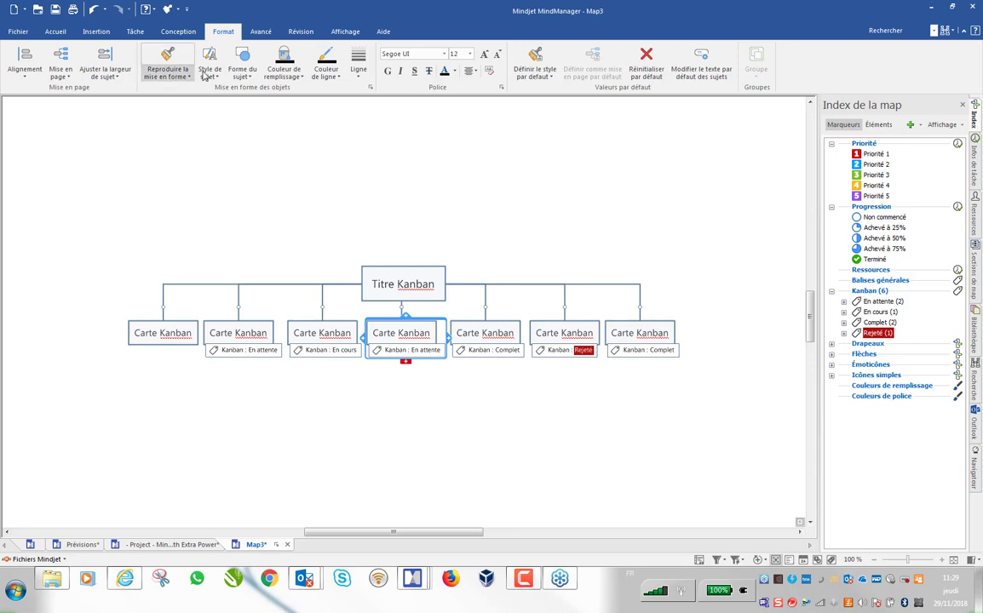
Add a new icon group to the map index and name it "Etat".
{"action": "left_click", "coordinate": [918, 125]}
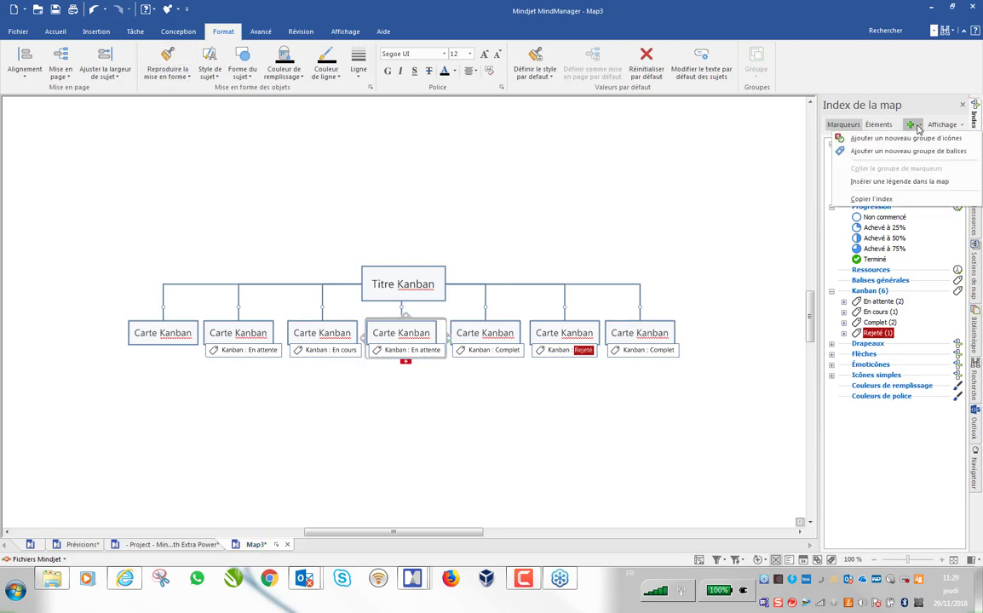
{"action": "left_click", "coordinate": [866, 138]}
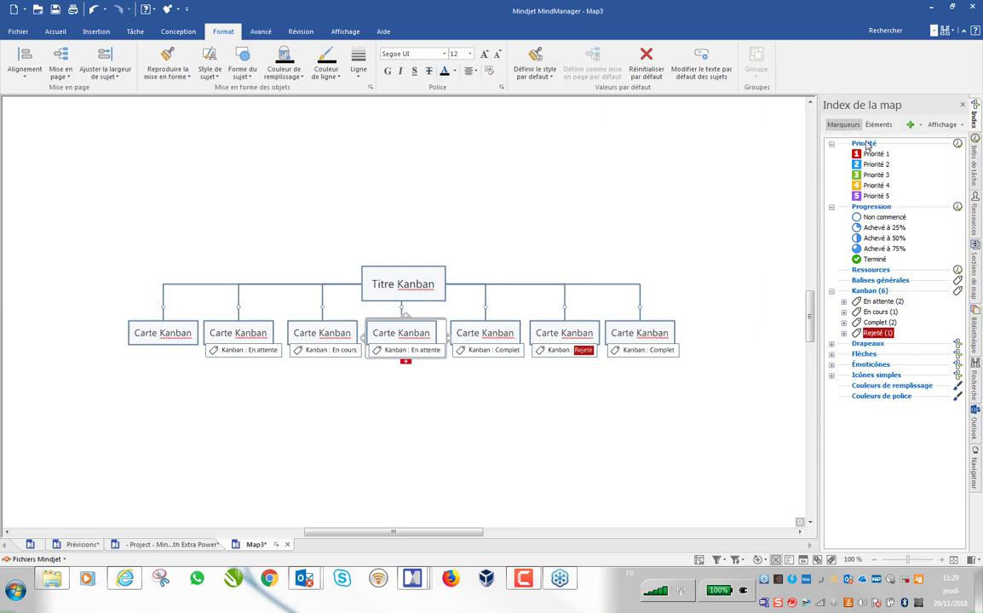
{"action": "left_click", "coordinate": [891, 457]}
{"action": "right_click", "coordinate": [869, 380]}
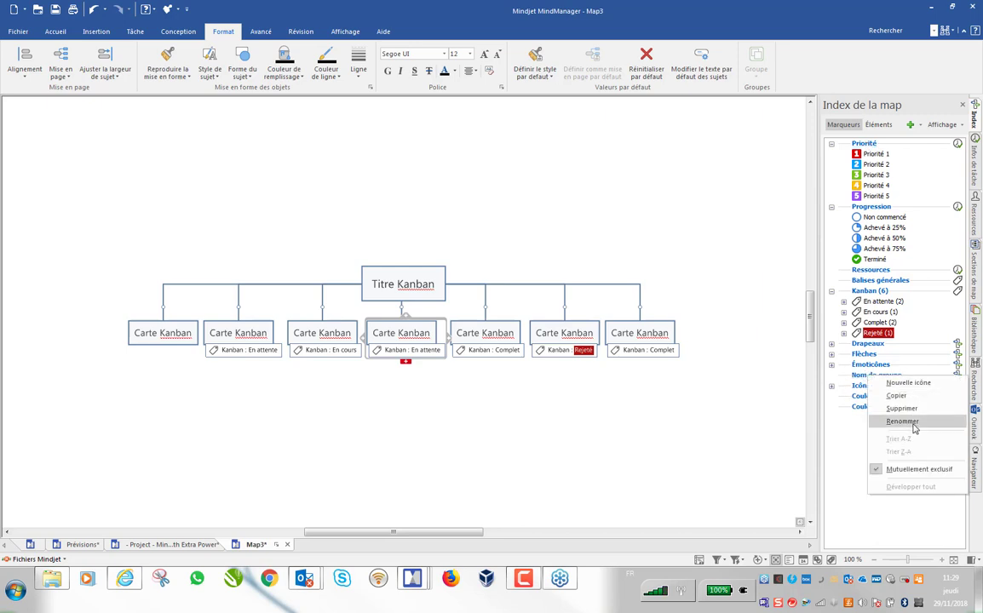
{"action": "left_click", "coordinate": [914, 423]}
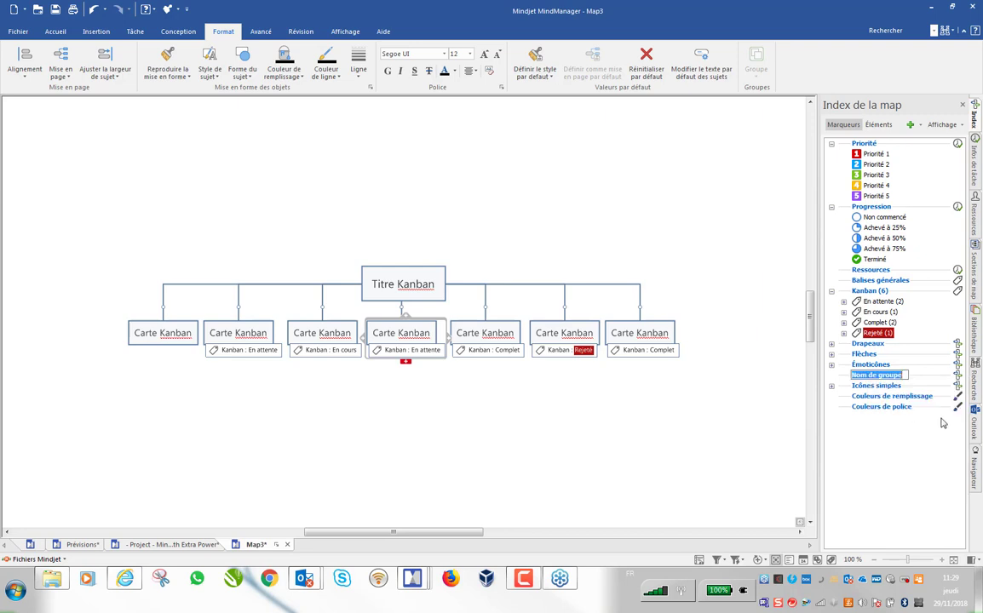
{"action": "type", "text": "Etat"}
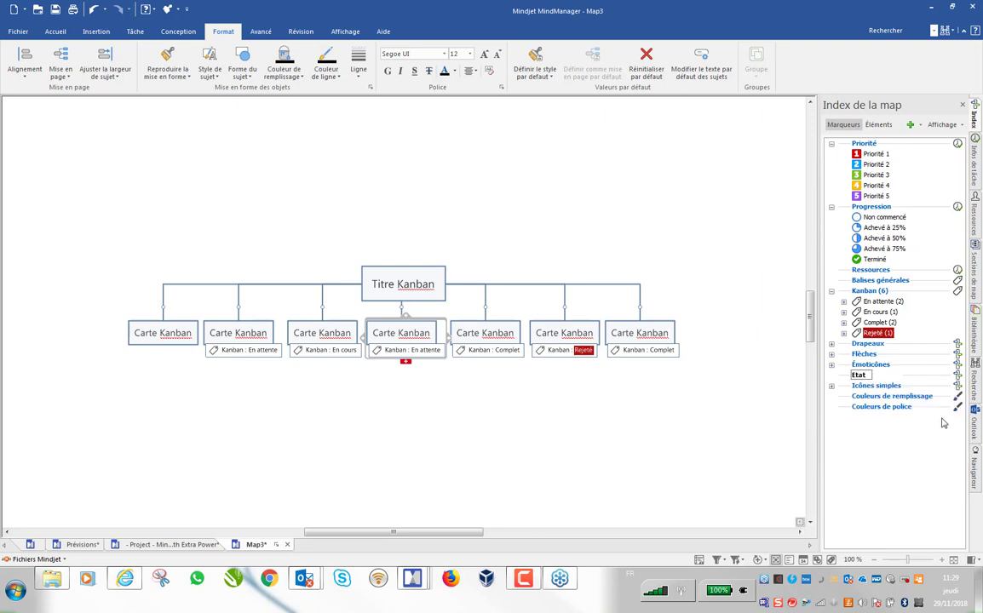
{"action": "key", "text": "Return"}
{"action": "right_click", "coordinate": [876, 334]}
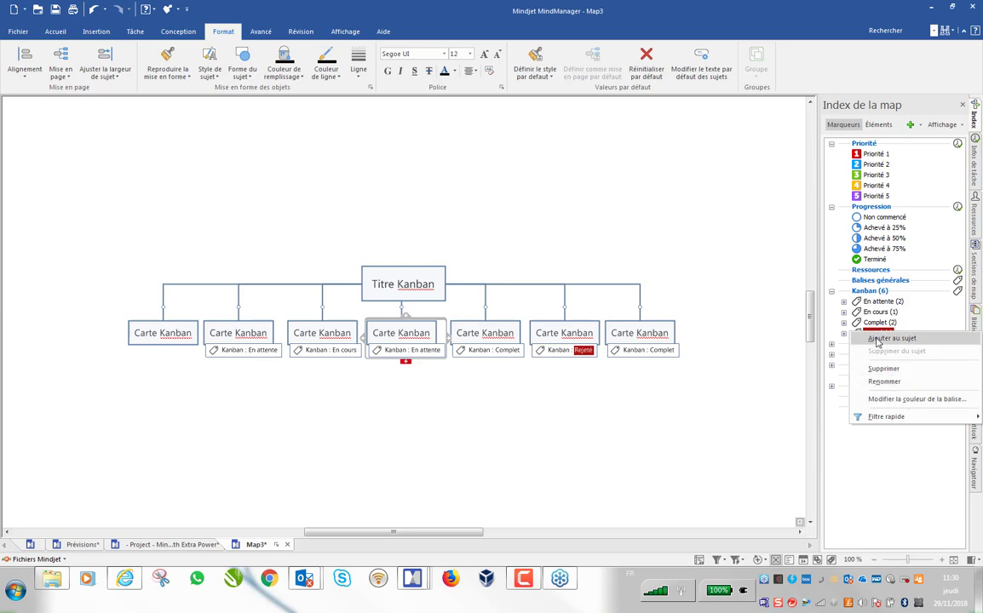
{"action": "left_click", "coordinate": [861, 486]}
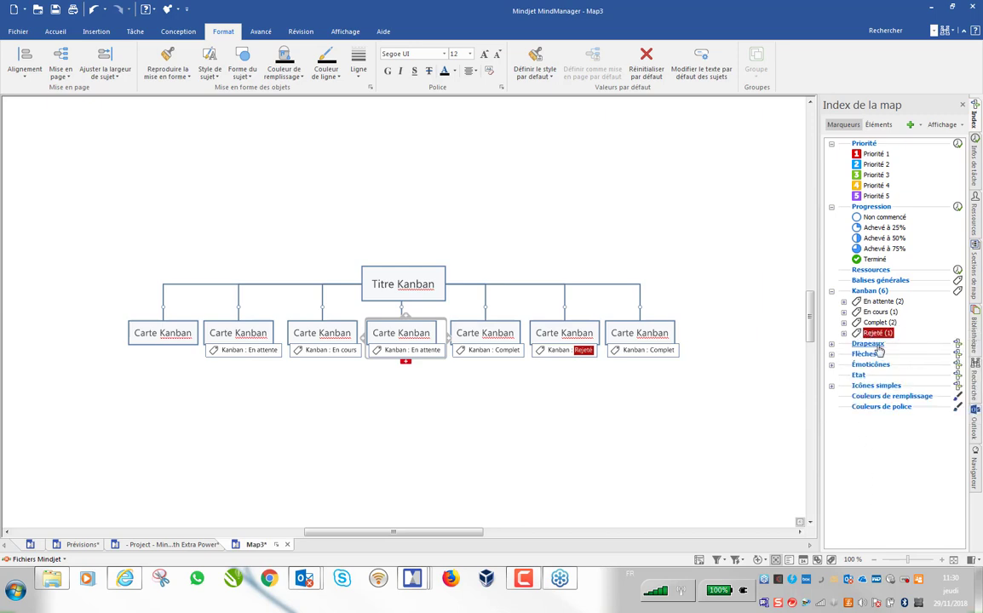
Try to add a new icon with the black flag symbol to the Etat icon group.
{"action": "right_click", "coordinate": [860, 378]}
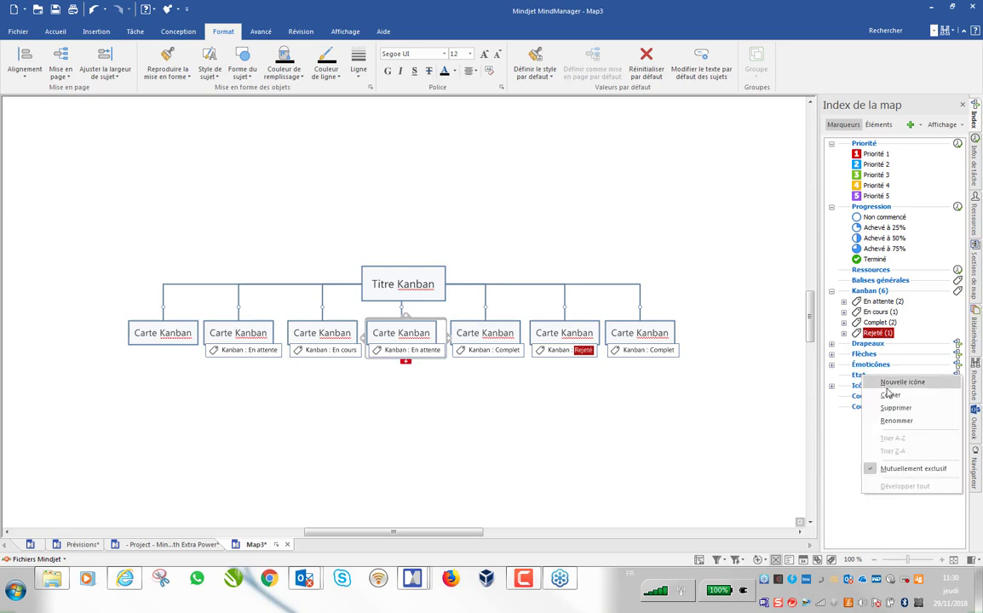
{"action": "left_click", "coordinate": [864, 383]}
{"action": "left_click", "coordinate": [557, 272]}
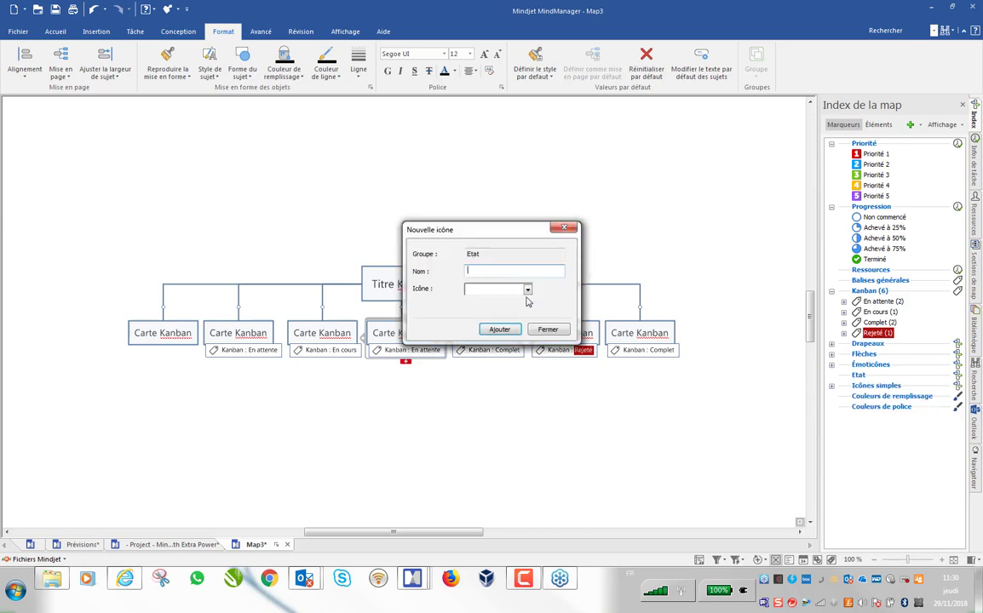
{"action": "left_click", "coordinate": [528, 290]}
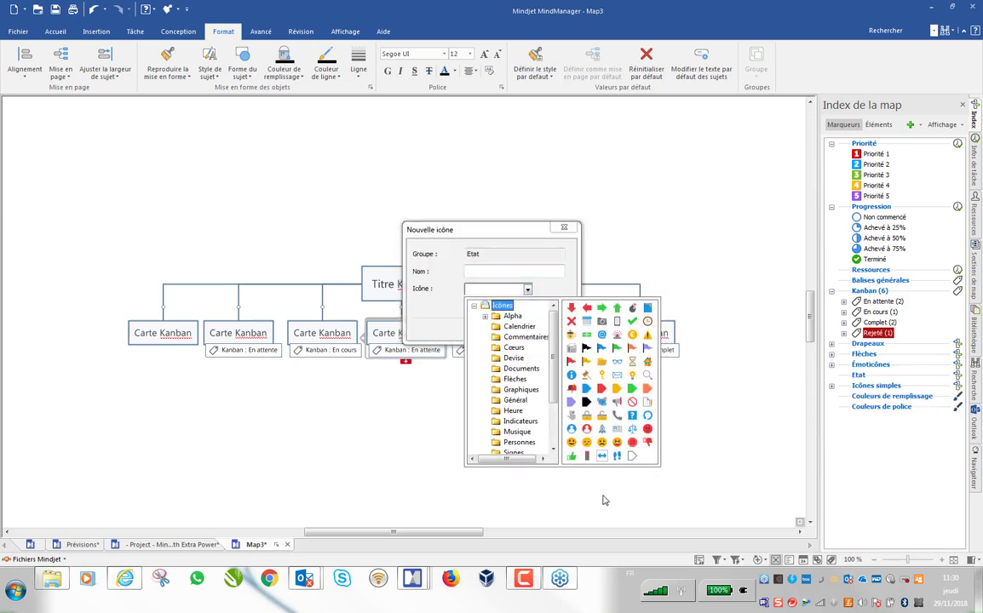
{"action": "left_click", "coordinate": [586, 347]}
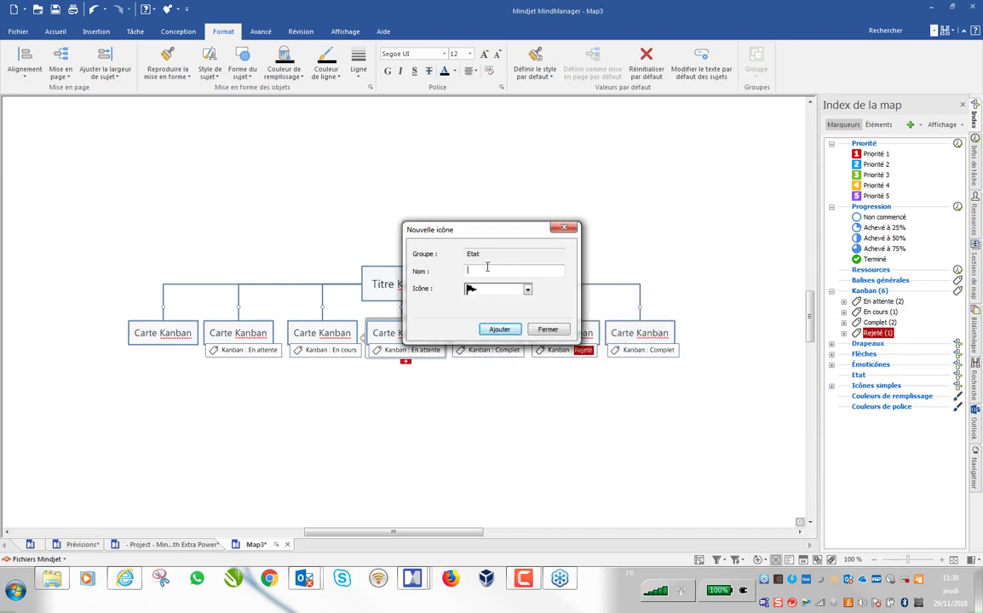
{"action": "left_click", "coordinate": [498, 330]}
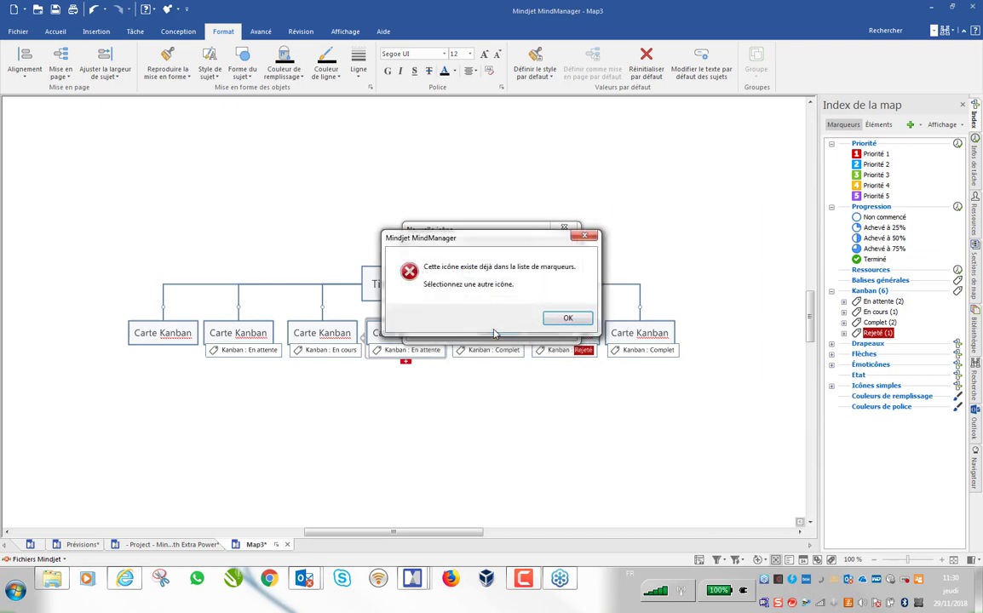
{"action": "left_click", "coordinate": [582, 321]}
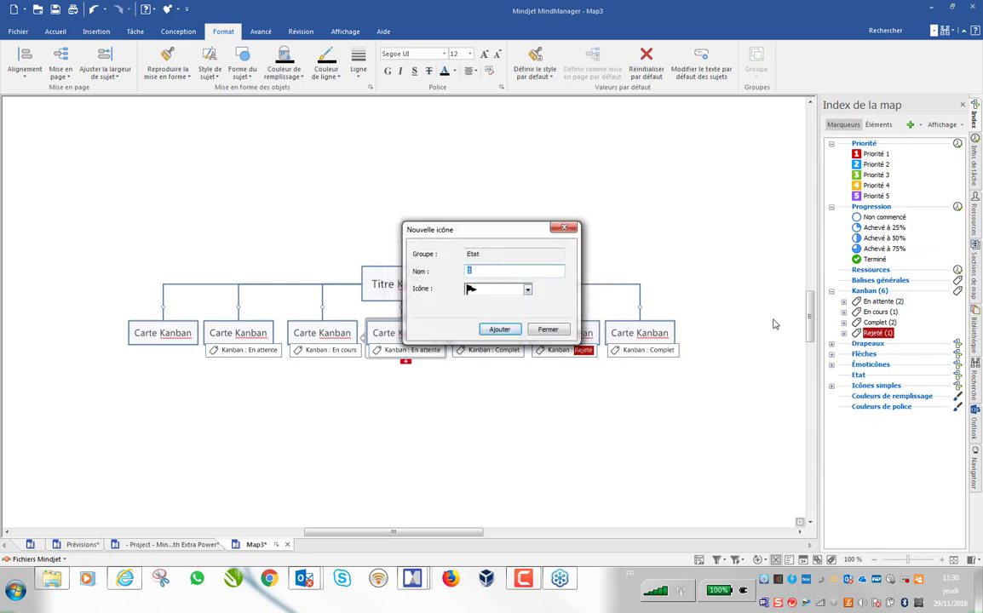
{"action": "left_click", "coordinate": [546, 330]}
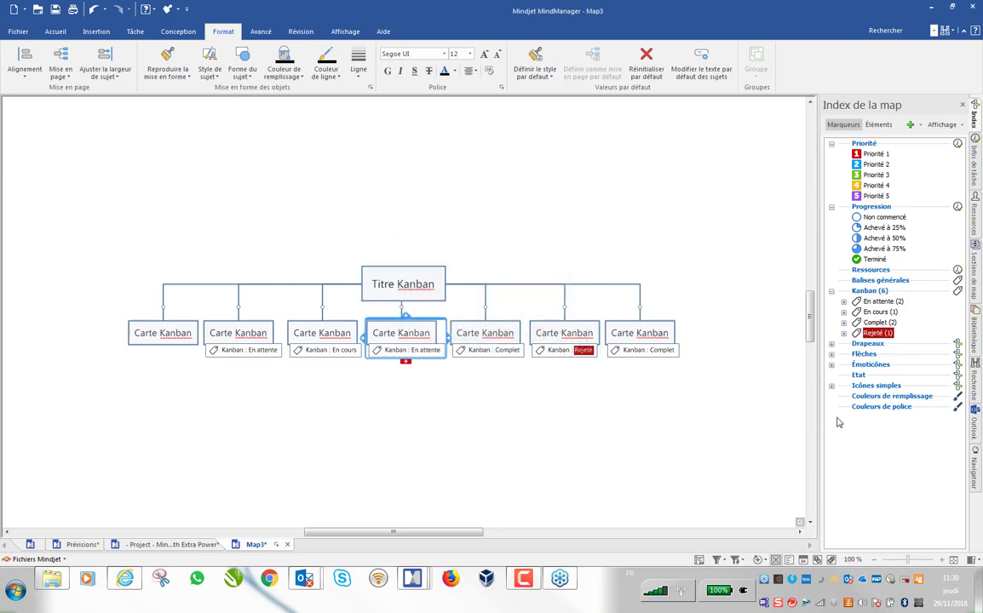
Expand the Drapeaux group and move its Non, Risque and Peut-être flags into the Etat group.
{"action": "left_click", "coordinate": [831, 344]}
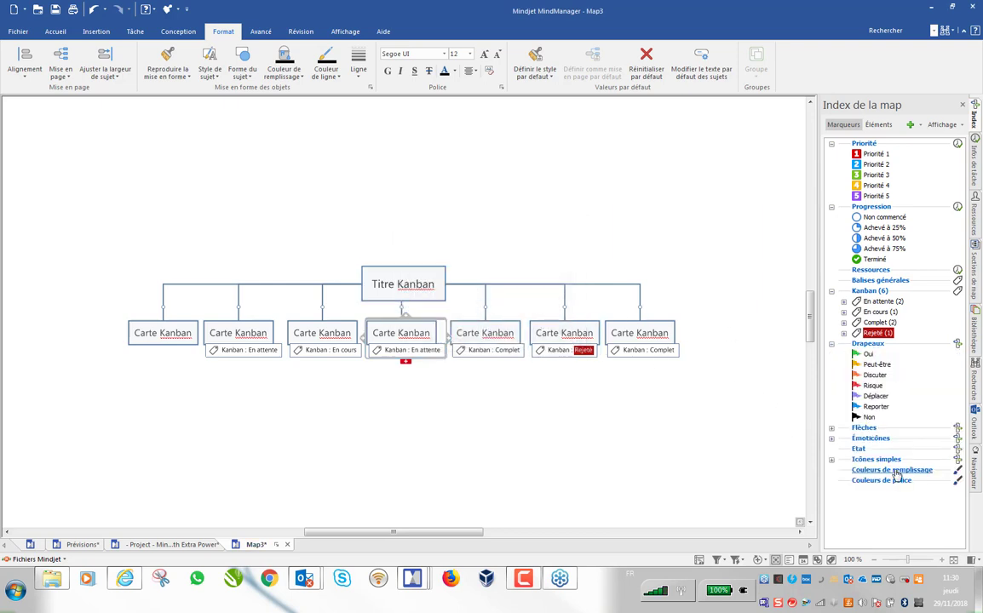
{"action": "left_click_drag", "start_coordinate": [870, 421], "coordinate": [867, 447]}
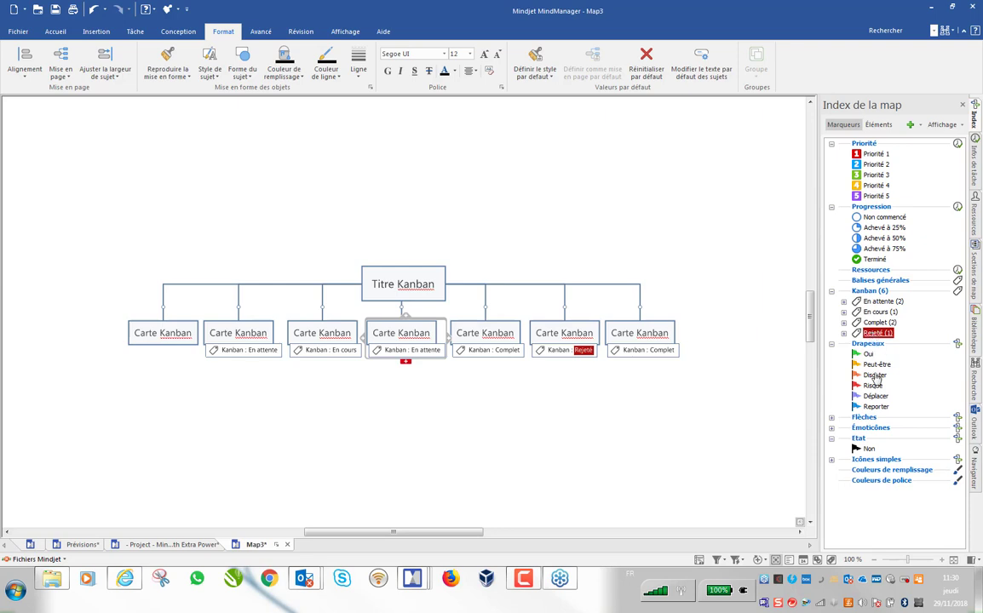
{"action": "left_click_drag", "start_coordinate": [869, 396], "coordinate": [855, 445]}
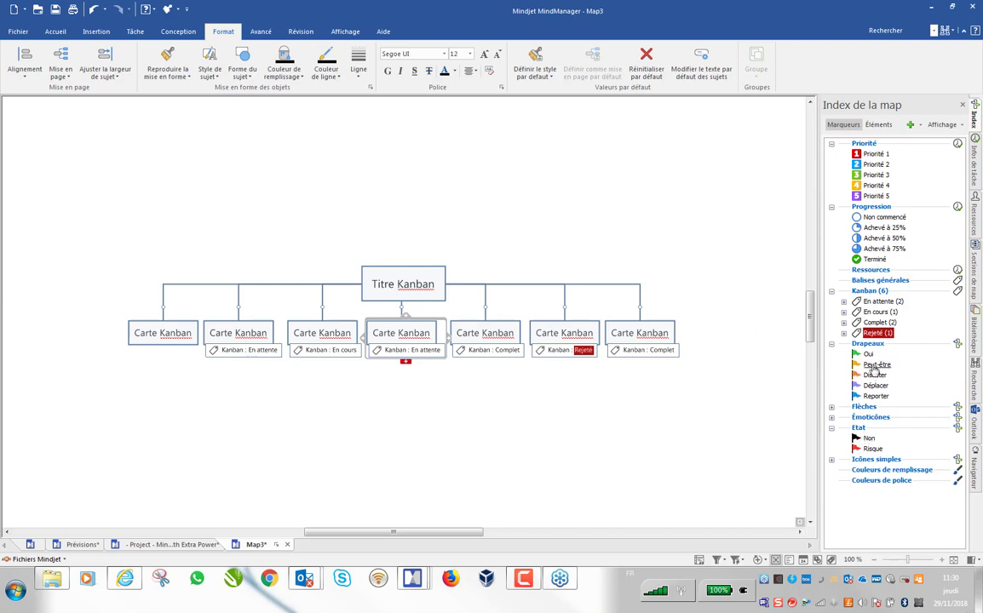
{"action": "left_click_drag", "start_coordinate": [875, 364], "coordinate": [859, 428]}
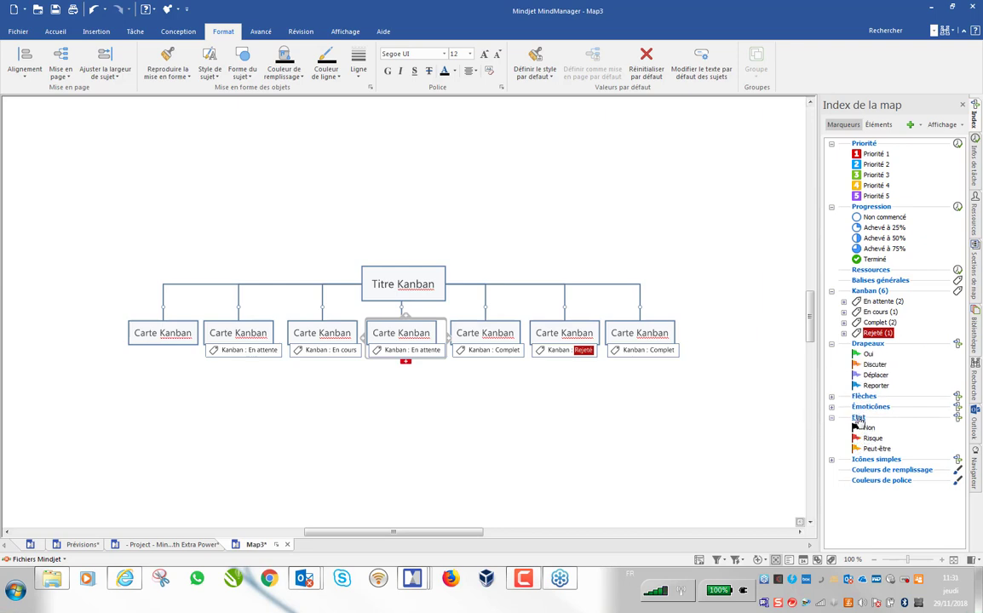
Add a new icon with the blue scales symbol, named "fdsdg", to the Etat group.
{"action": "right_click", "coordinate": [858, 419]}
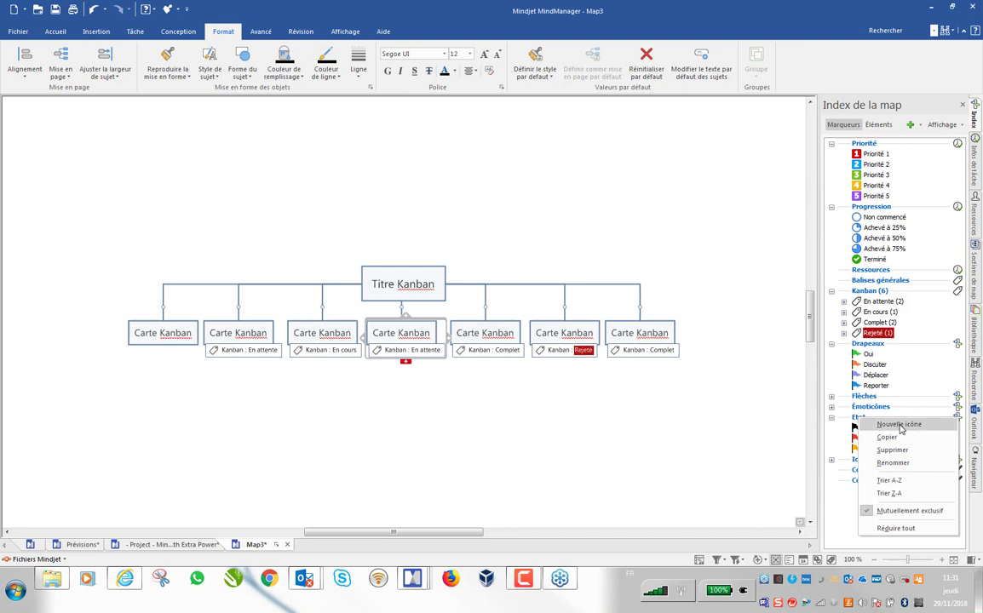
{"action": "left_click", "coordinate": [899, 424]}
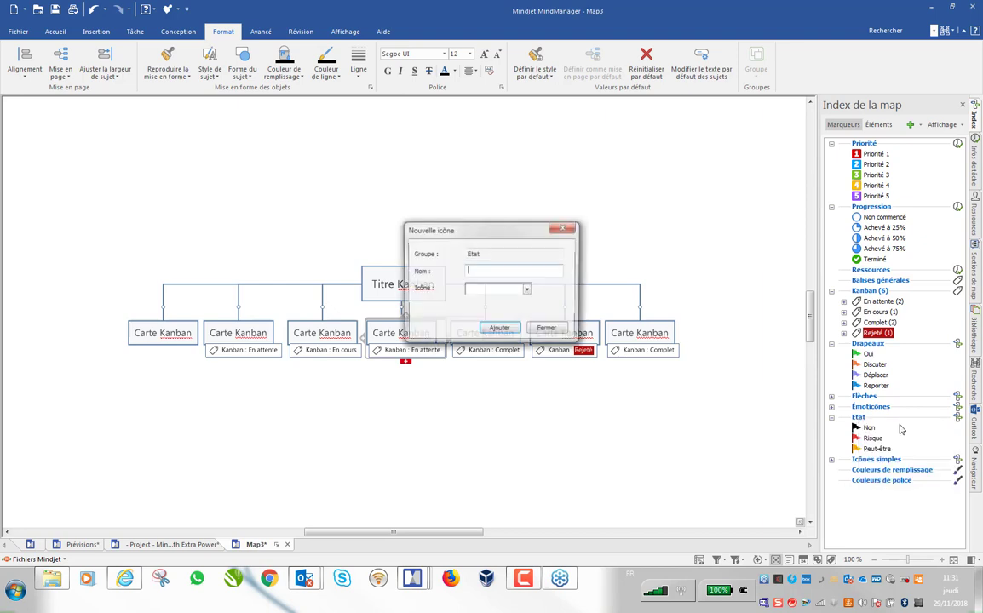
{"action": "left_click", "coordinate": [528, 291]}
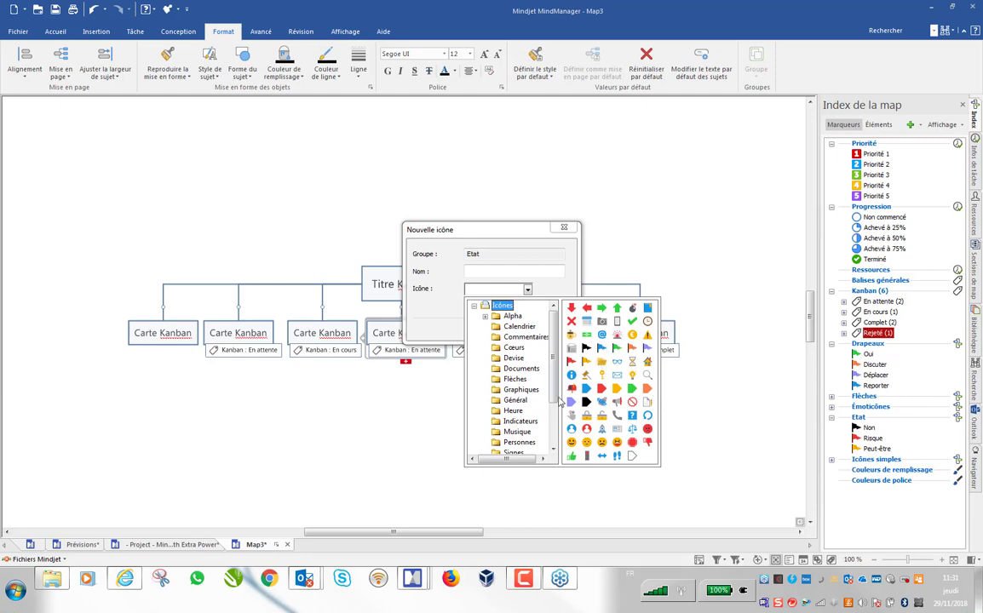
{"action": "left_click", "coordinate": [632, 428]}
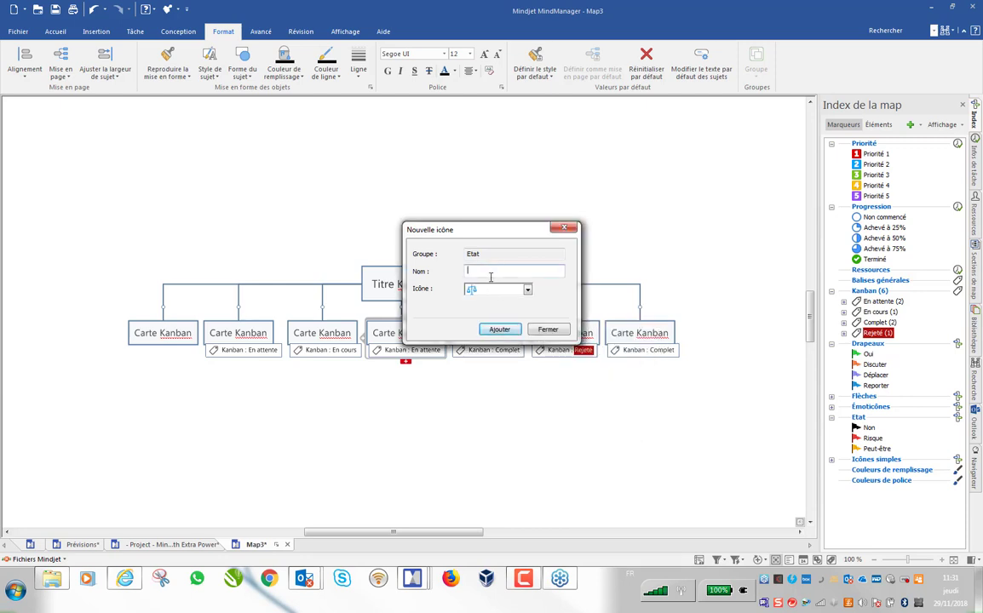
{"action": "type", "text": "fdsdg"}
{"action": "key", "text": "Return"}
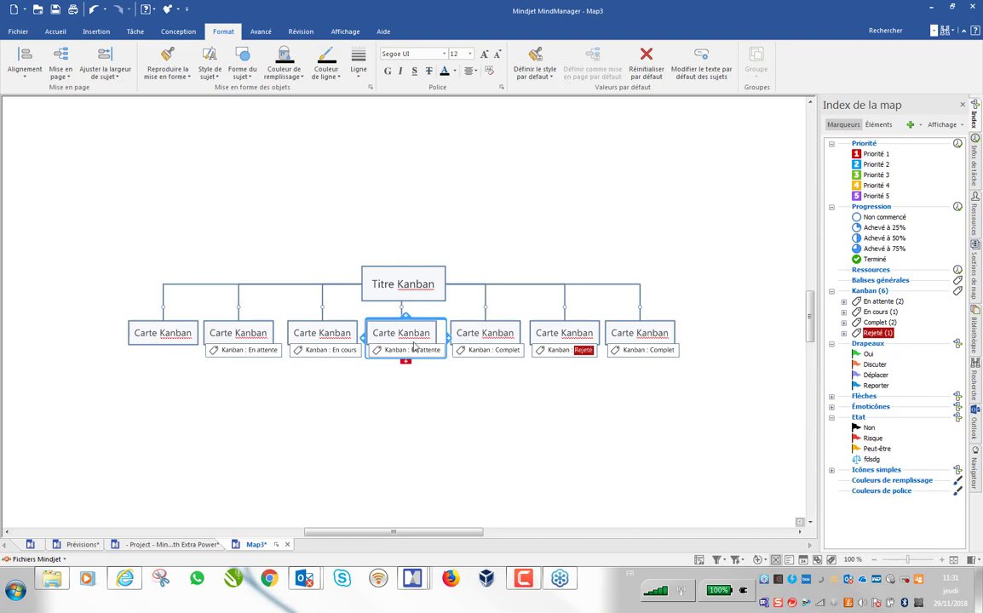
Mark the first En attente card with fdsdg, the En cours card and last Complet card with Risque, and the first Complet card with Non.
{"action": "left_click", "coordinate": [238, 325]}
{"action": "left_click", "coordinate": [870, 459]}
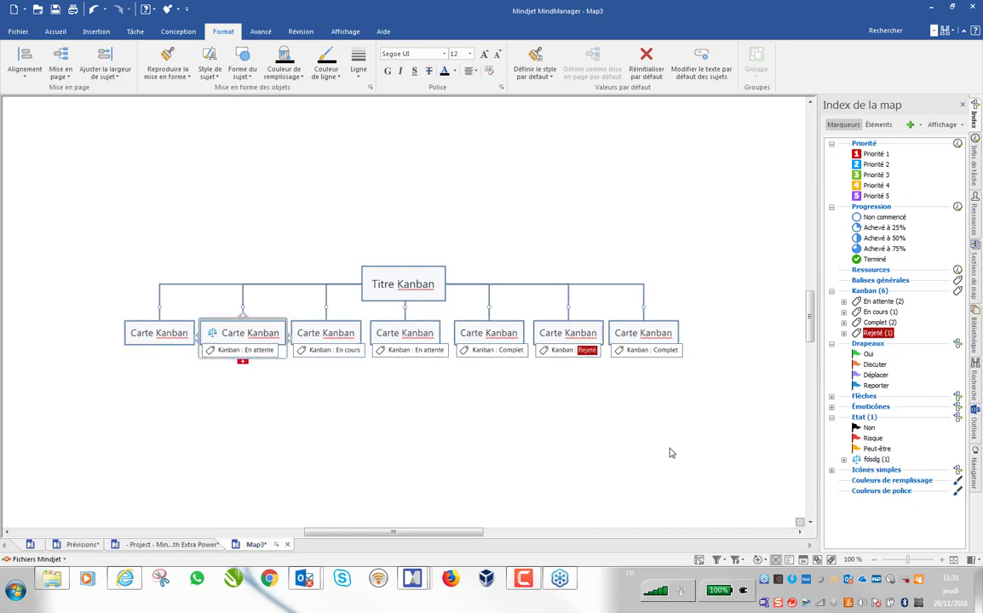
{"action": "left_click", "coordinate": [321, 352]}
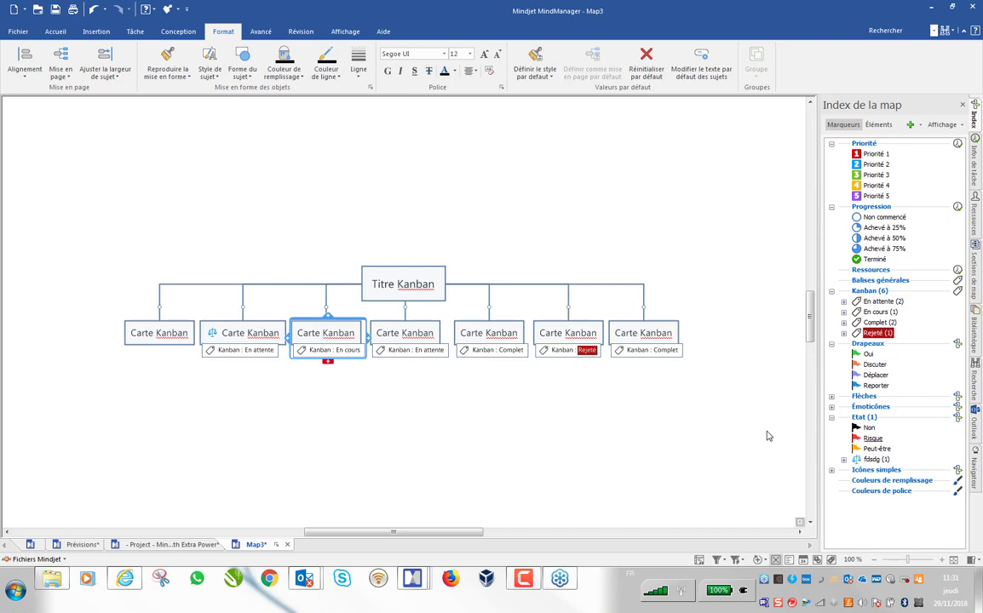
{"action": "left_click", "coordinate": [872, 437]}
{"action": "left_click", "coordinate": [516, 329]}
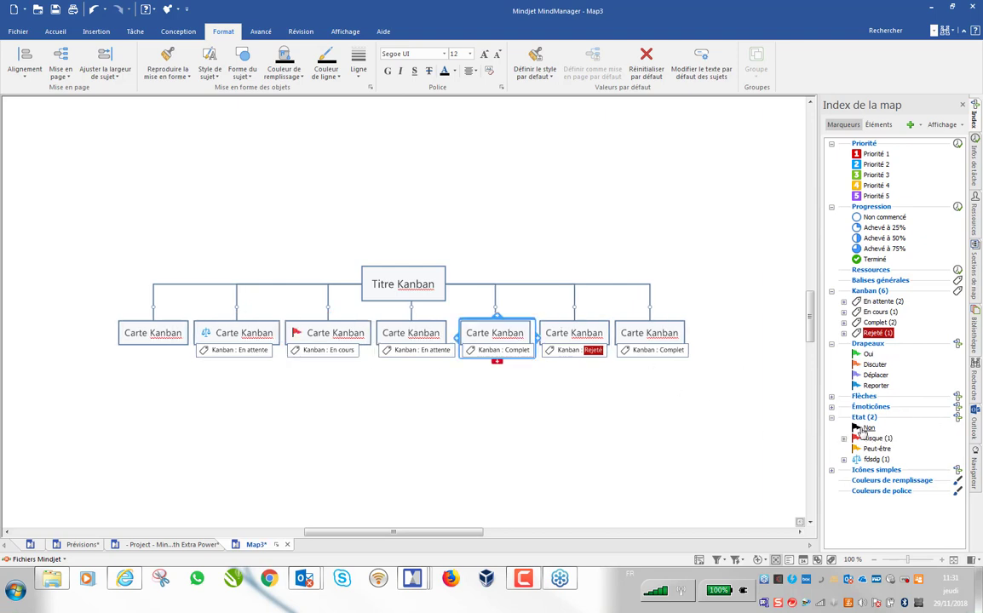
{"action": "left_click", "coordinate": [867, 428]}
{"action": "left_click", "coordinate": [658, 334]}
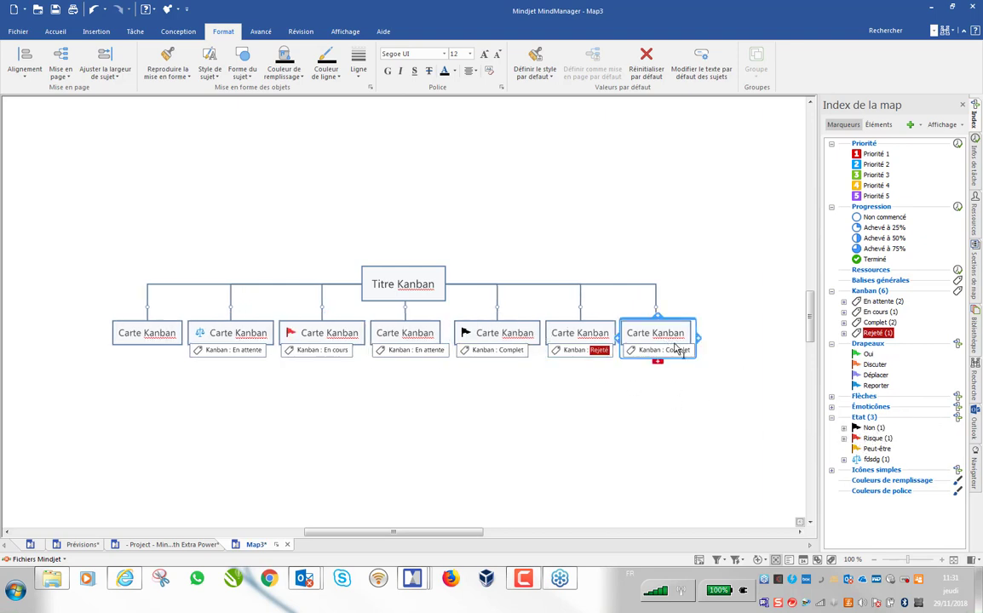
{"action": "left_click", "coordinate": [885, 437]}
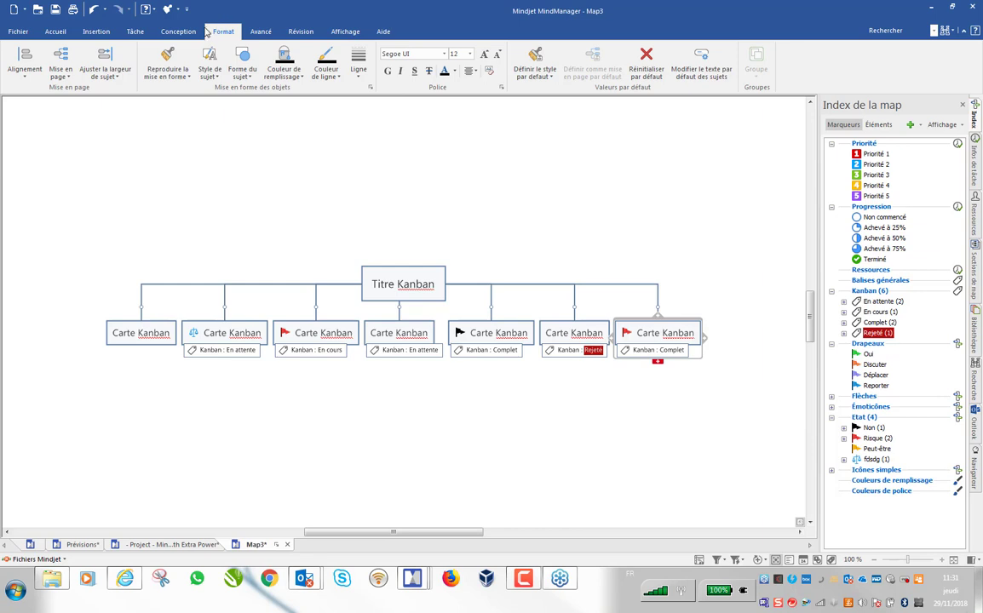
Show the map in icon view and set its icon group to Etat.
{"action": "left_click", "coordinate": [345, 32]}
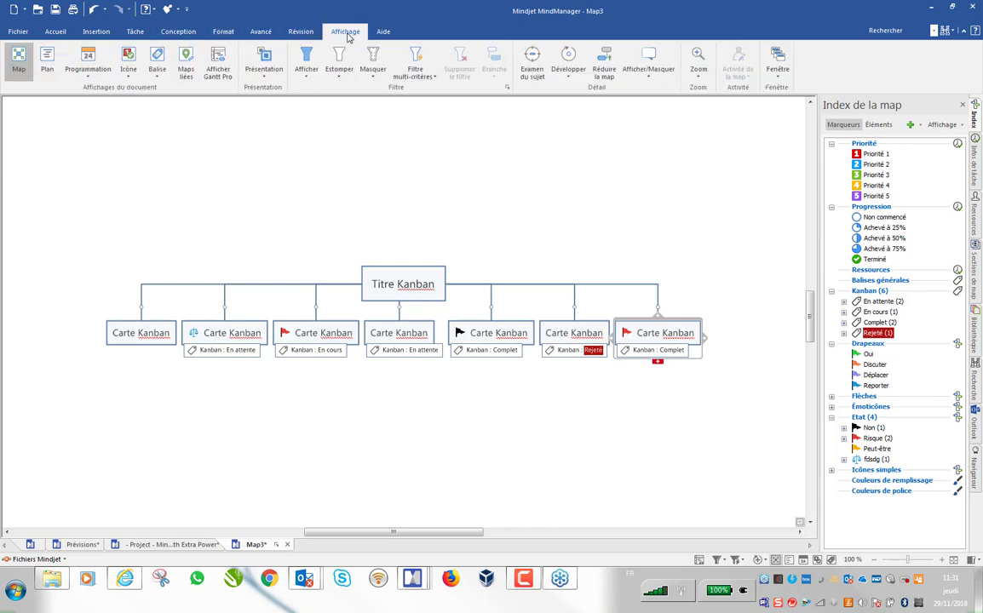
{"action": "left_click", "coordinate": [129, 58]}
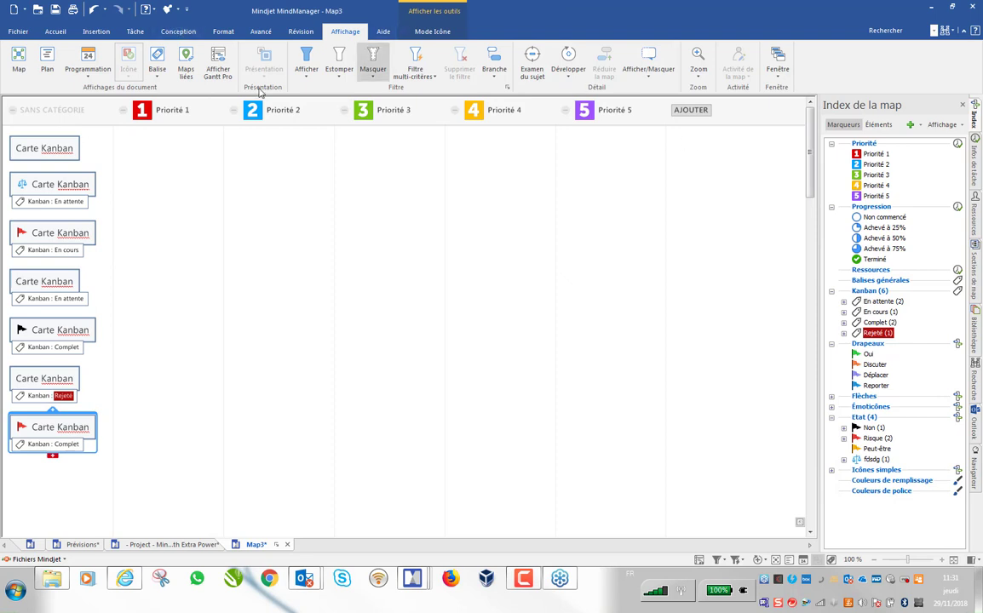
{"action": "left_click", "coordinate": [432, 32]}
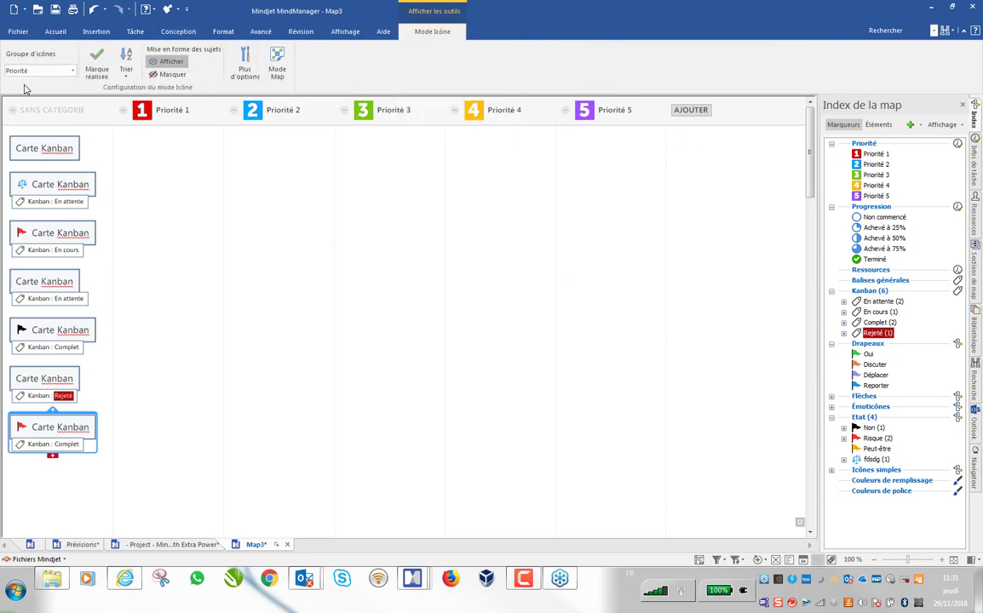
{"action": "left_click", "coordinate": [72, 72]}
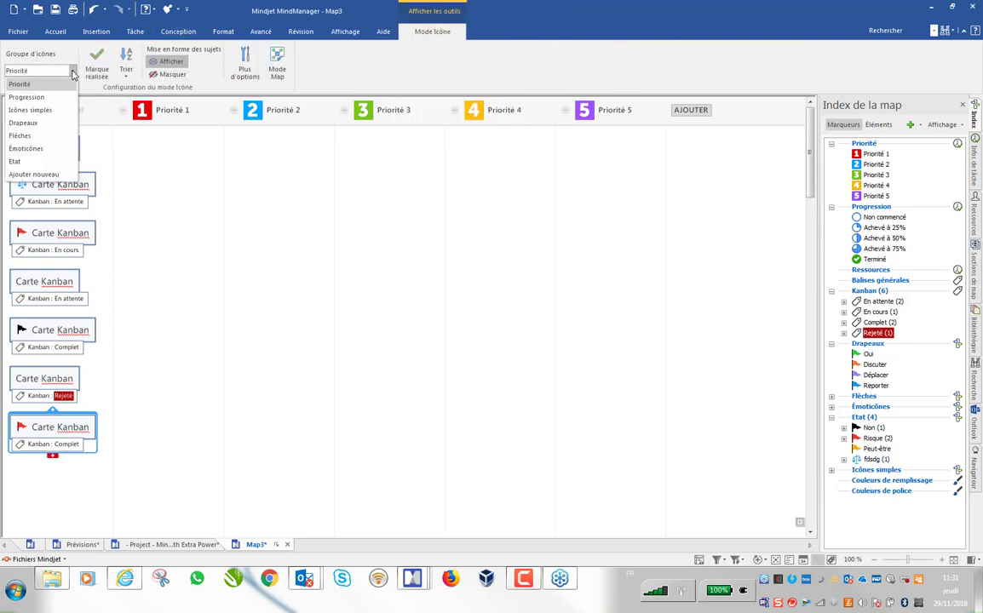
{"action": "left_click", "coordinate": [15, 163]}
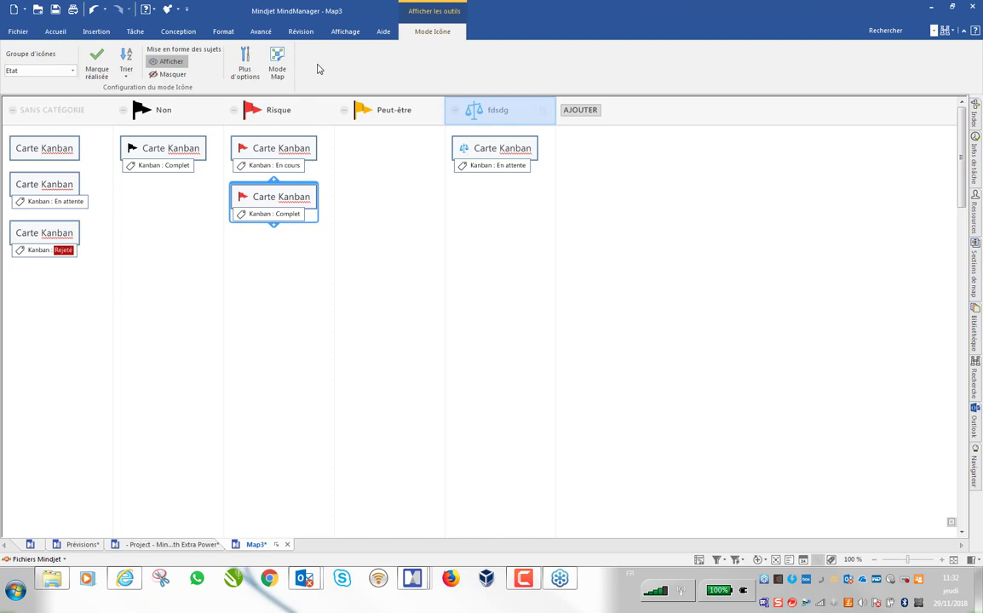
Create a new map from the blank Formes libres template.
{"action": "left_click", "coordinate": [51, 32]}
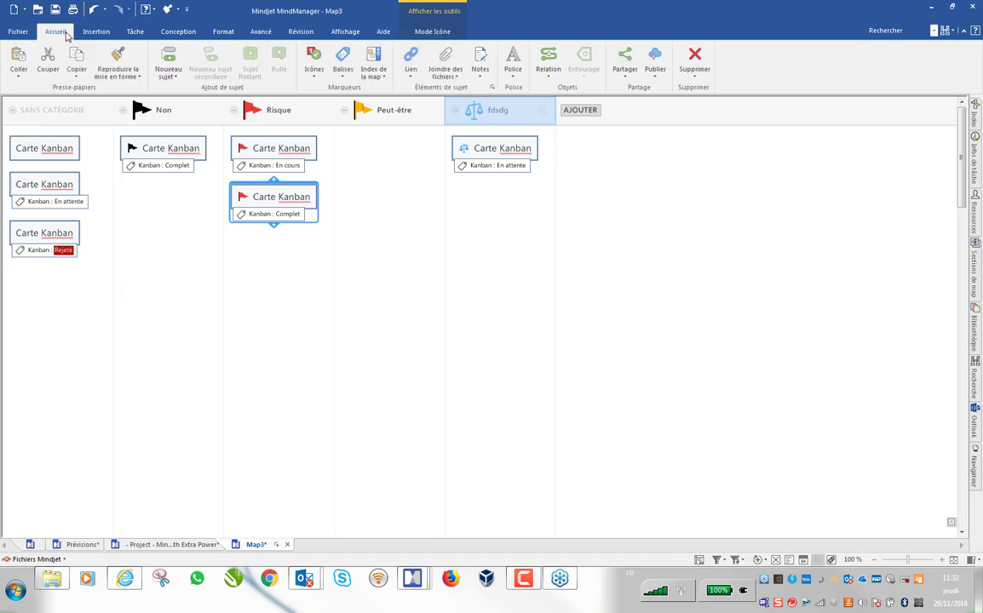
{"action": "left_click", "coordinate": [19, 31]}
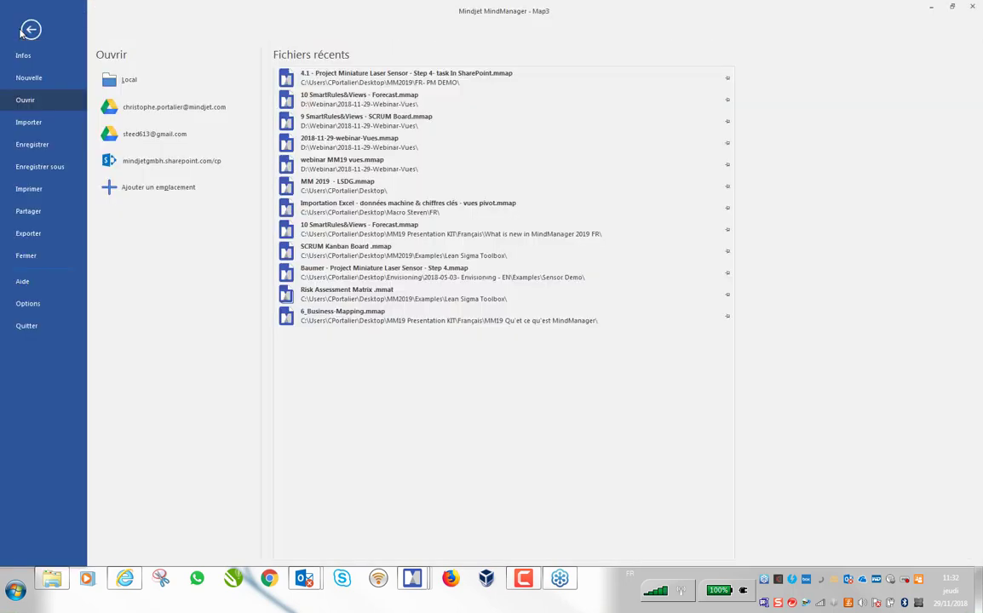
{"action": "left_click", "coordinate": [36, 77]}
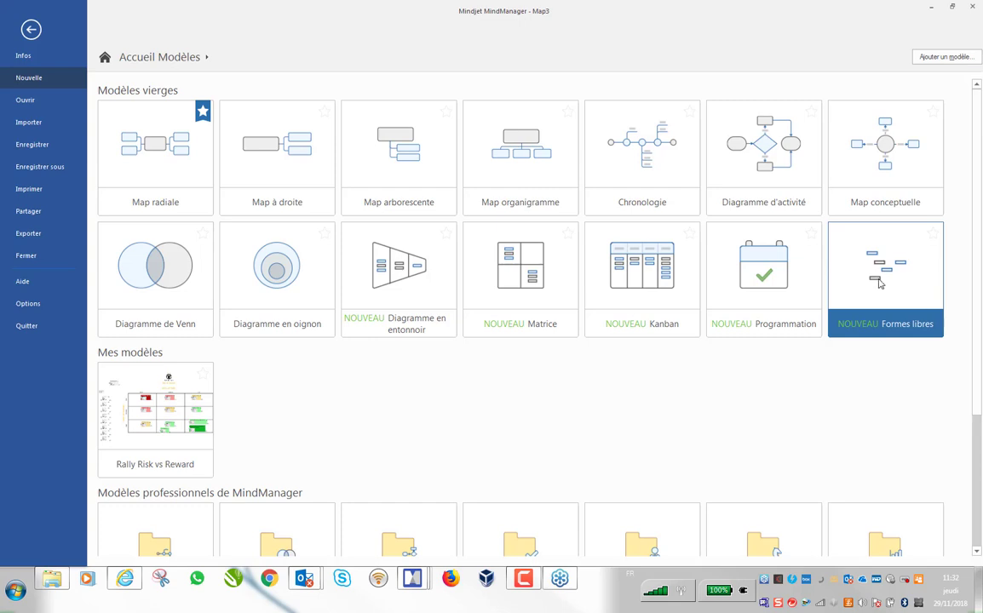
{"action": "left_click", "coordinate": [888, 271]}
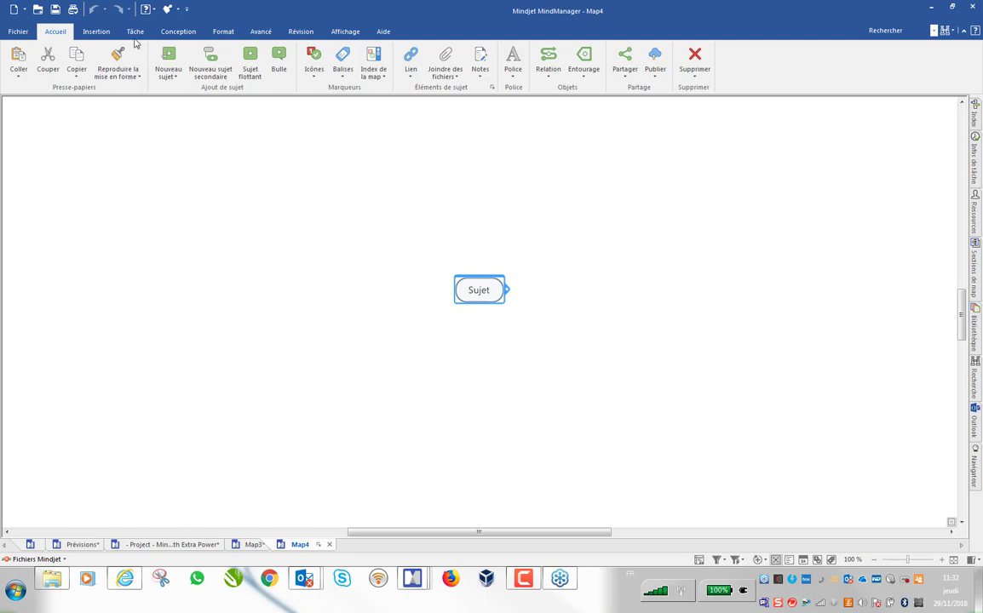
Insert a custom table smart shape around the topic, drawn about 589 by 371, and set its columns to 4.
{"action": "left_click", "coordinate": [97, 31]}
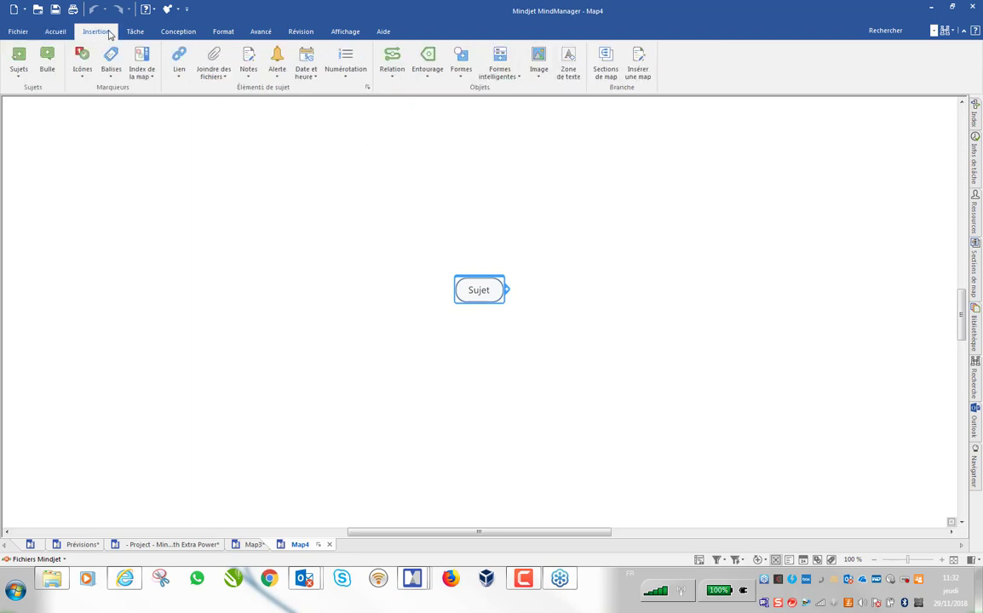
{"action": "left_click", "coordinate": [498, 76]}
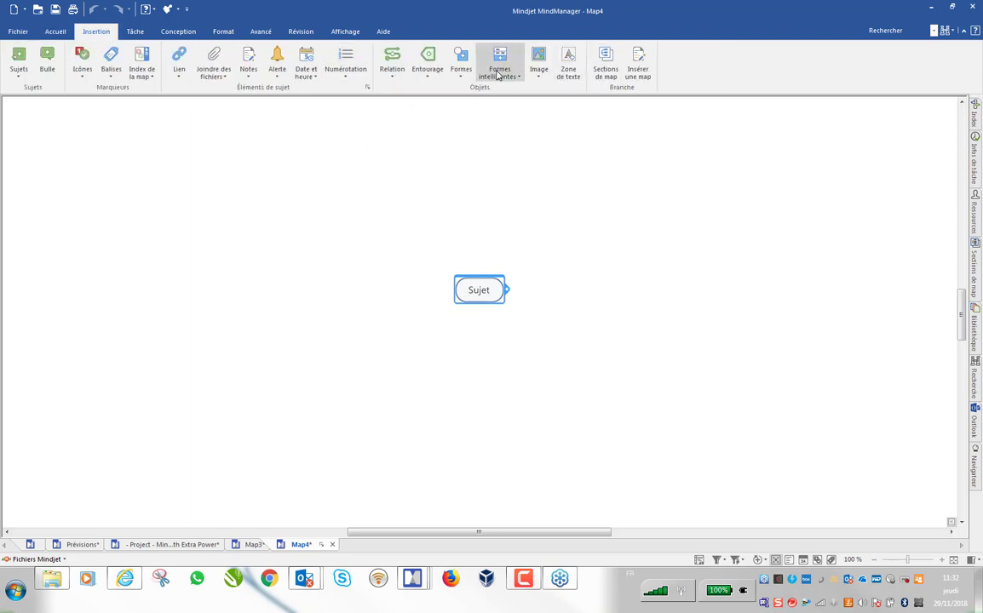
{"action": "mouse_move", "coordinate": [509, 116]}
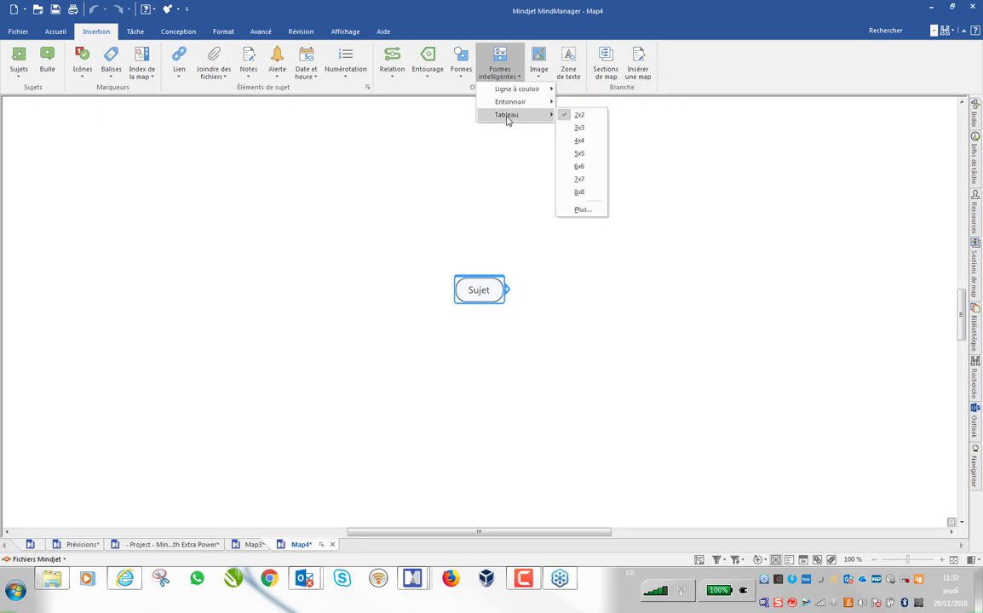
{"action": "left_click", "coordinate": [583, 210]}
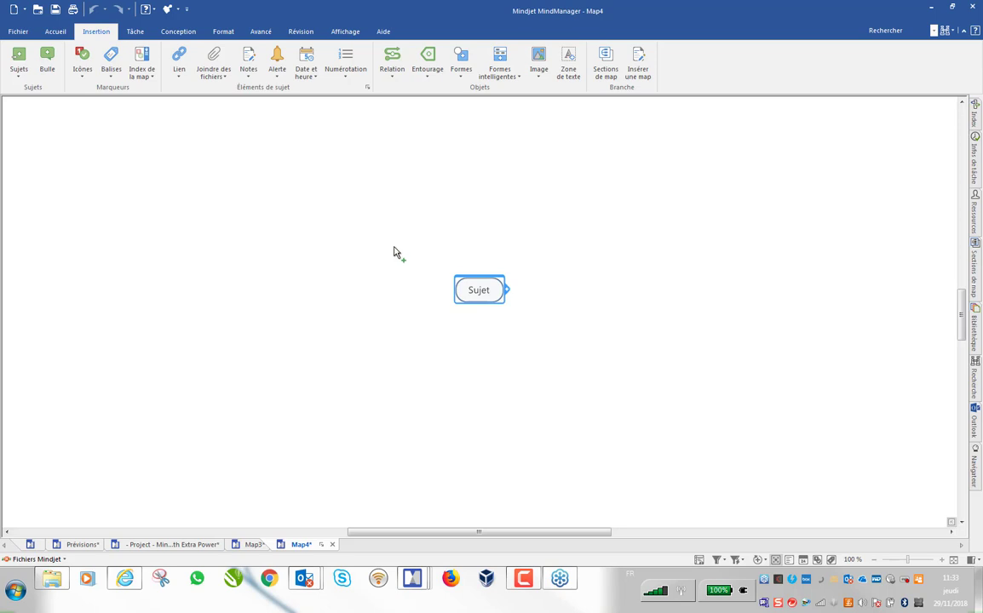
{"action": "left_click_drag", "start_coordinate": [394, 247], "coordinate": [739, 464]}
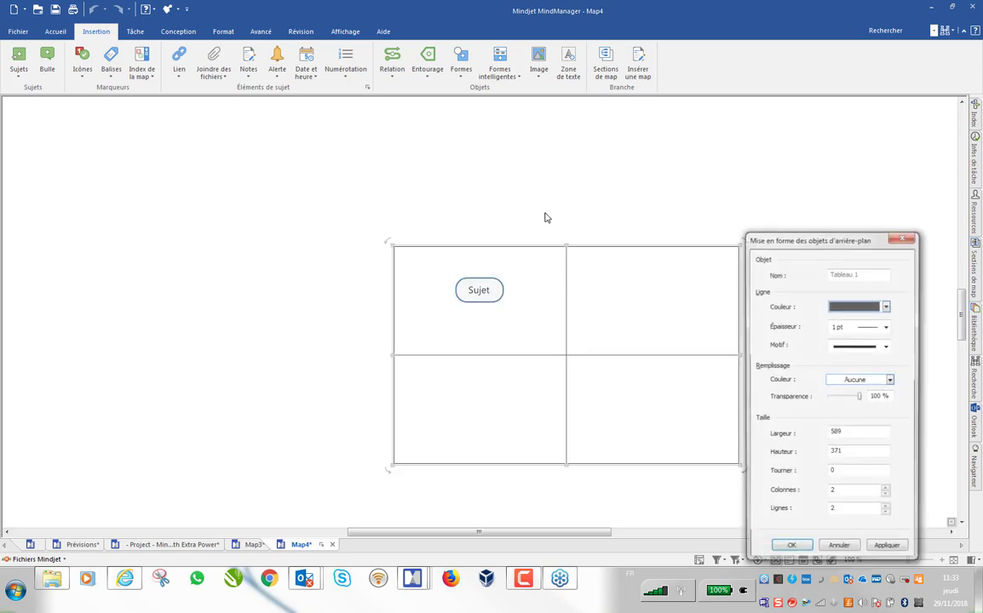
{"action": "left_click", "coordinate": [887, 492]}
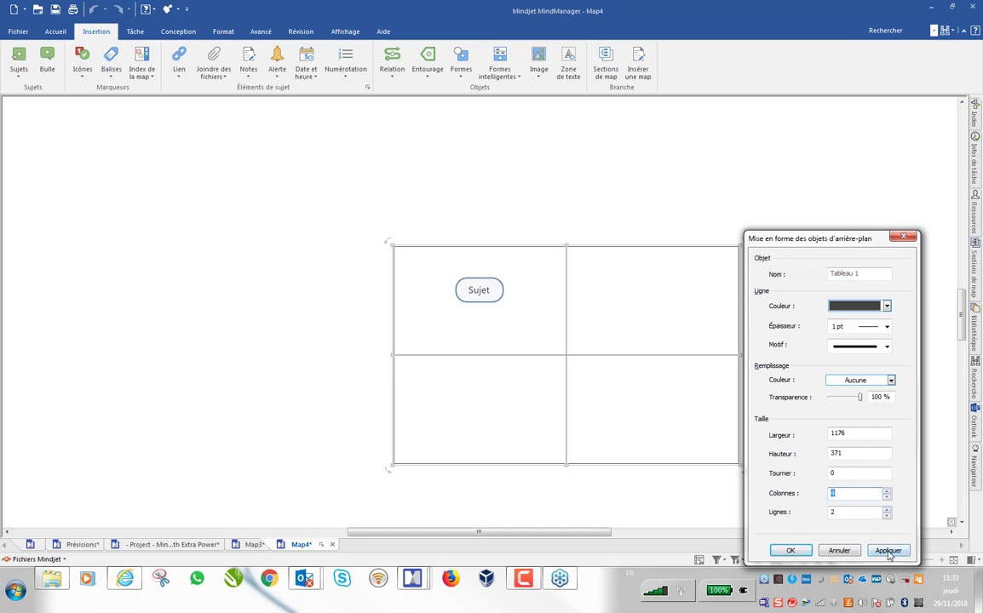
{"action": "left_click", "coordinate": [788, 551]}
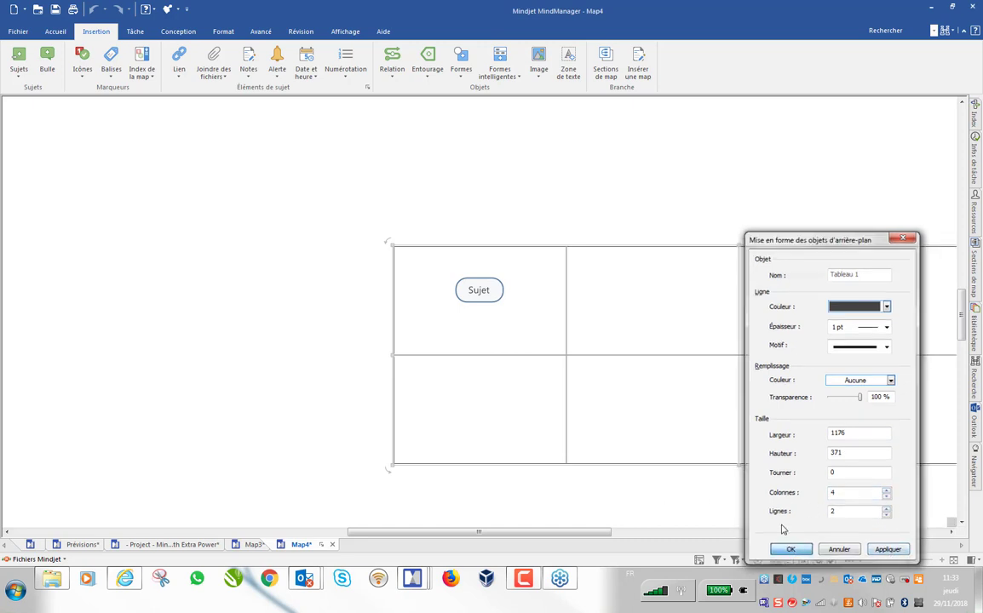
Move the Sujet topic into the first column's lower cell and raise the row divider to make a narrow header row.
{"action": "left_click_drag", "start_coordinate": [513, 532], "coordinate": [579, 532]}
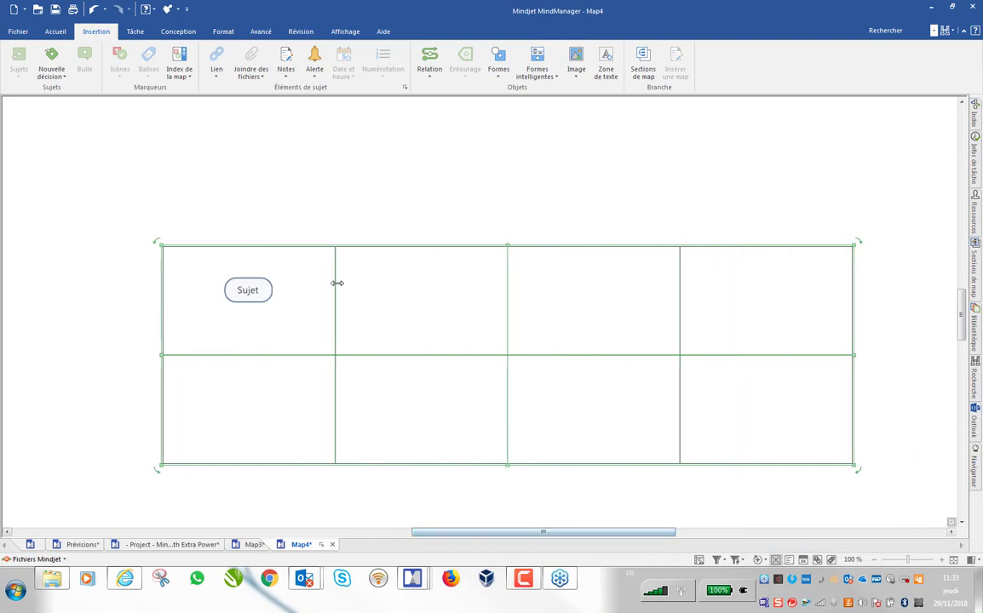
{"action": "left_click_drag", "start_coordinate": [257, 301], "coordinate": [257, 441]}
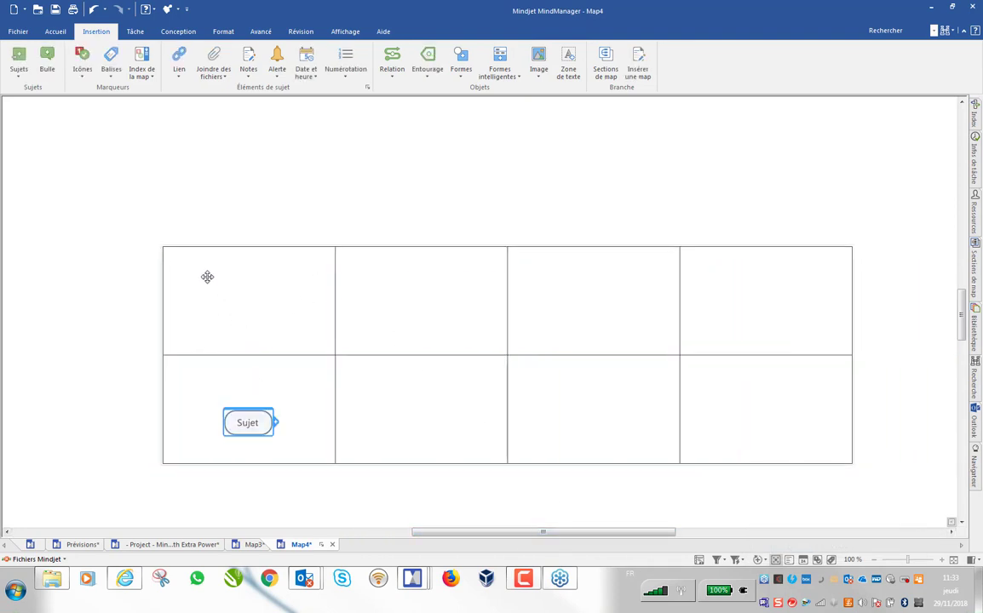
{"action": "left_click_drag", "start_coordinate": [246, 358], "coordinate": [244, 291]}
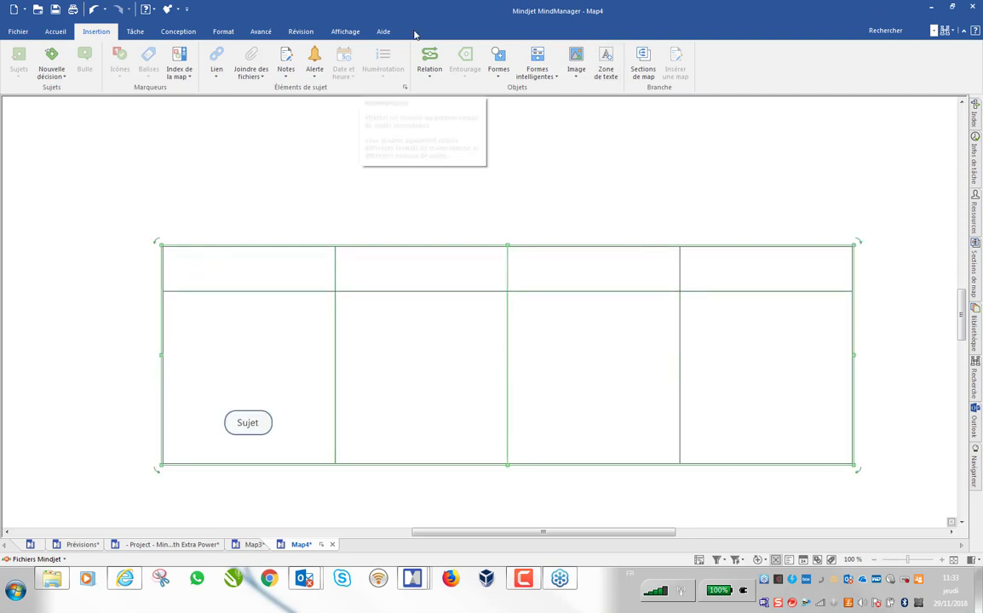
Add text boxes labelled 1, 2, 3 and 4 in the table's four header cells.
{"action": "left_click", "coordinate": [605, 61]}
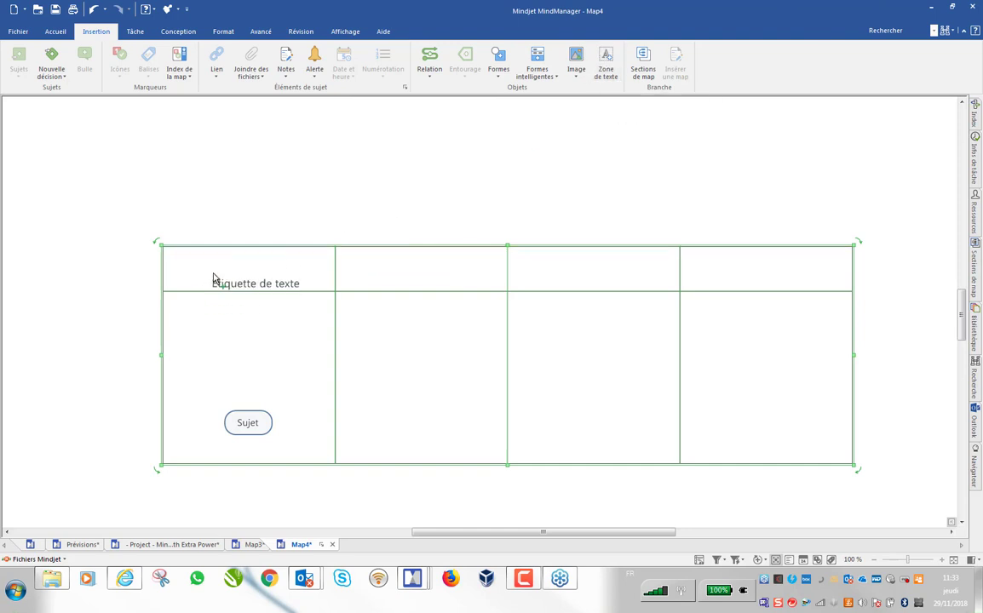
{"action": "left_click", "coordinate": [208, 266]}
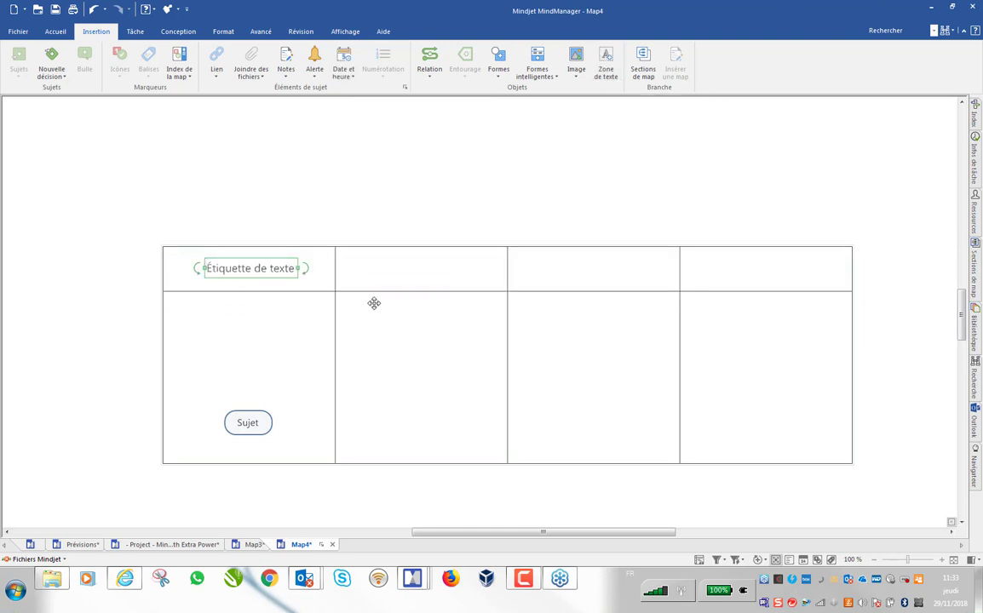
{"action": "type", "text": "1"}
{"action": "left_click", "coordinate": [605, 61]}
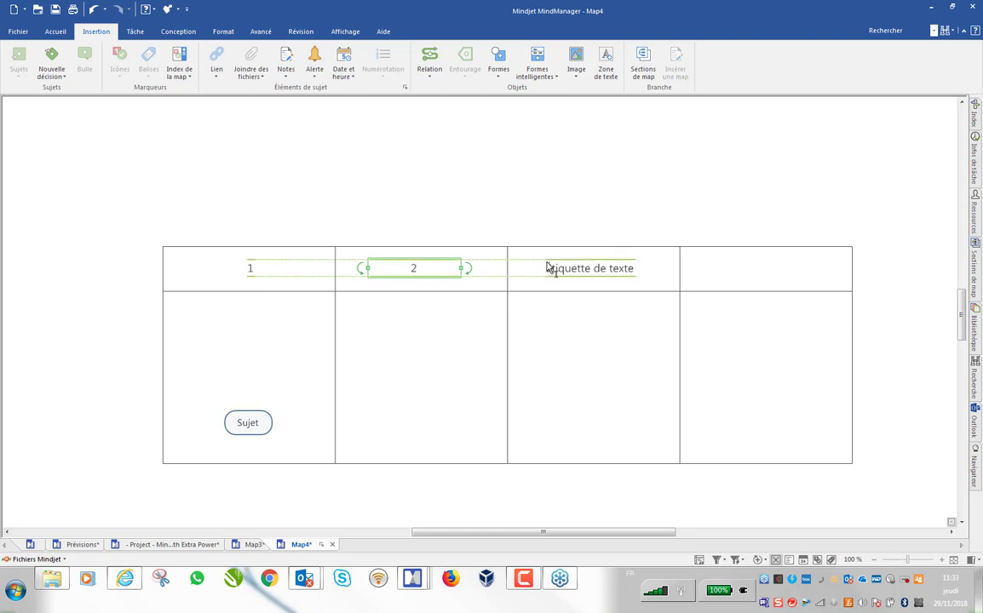
{"action": "left_click", "coordinate": [550, 267]}
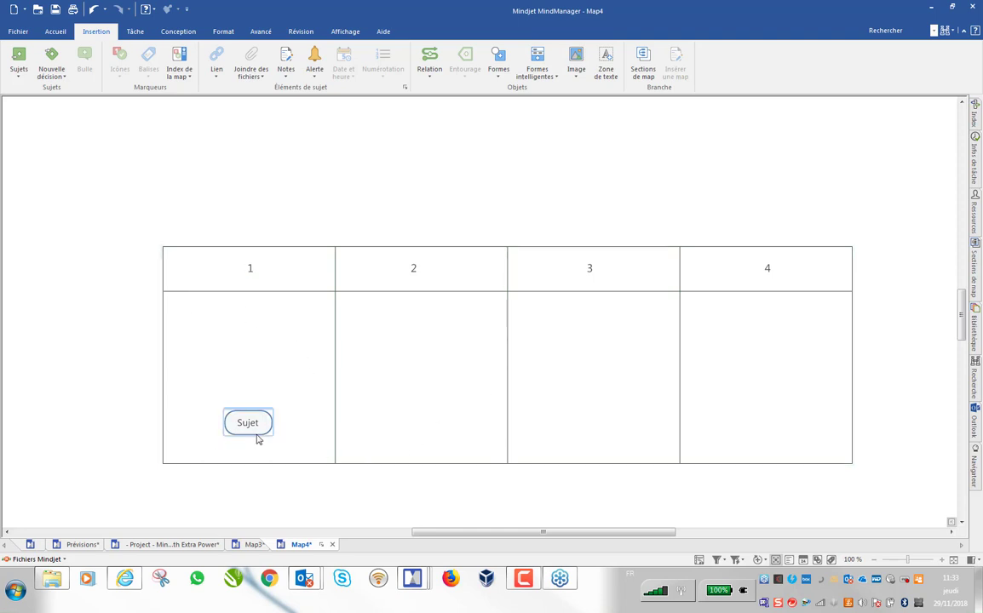
Move the Sujet topic out of the table beside column 4 and scatter eight more floating topics around it.
{"action": "left_click_drag", "start_coordinate": [242, 424], "coordinate": [913, 273]}
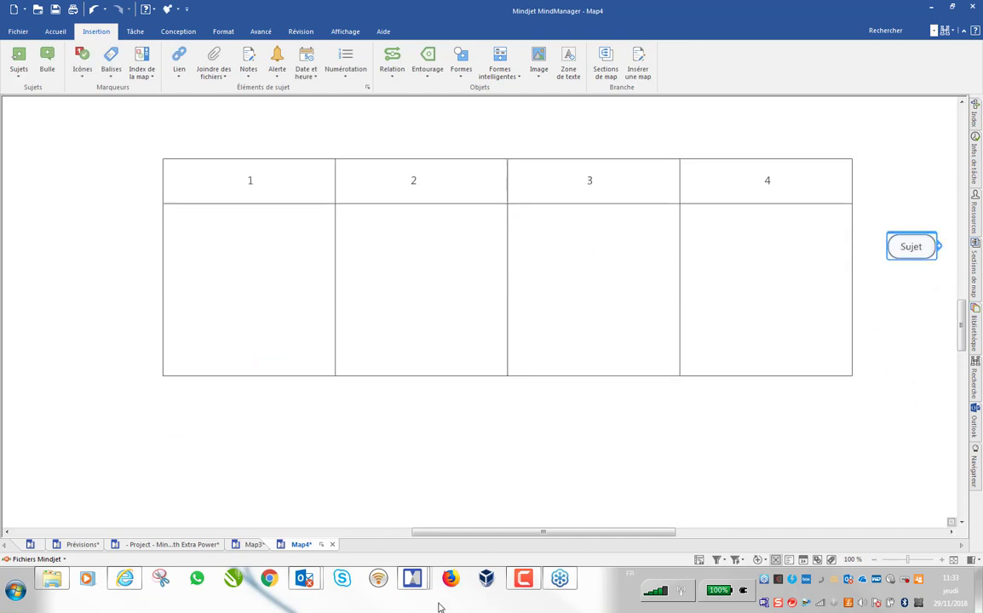
{"action": "left_click_drag", "start_coordinate": [483, 533], "coordinate": [514, 542]}
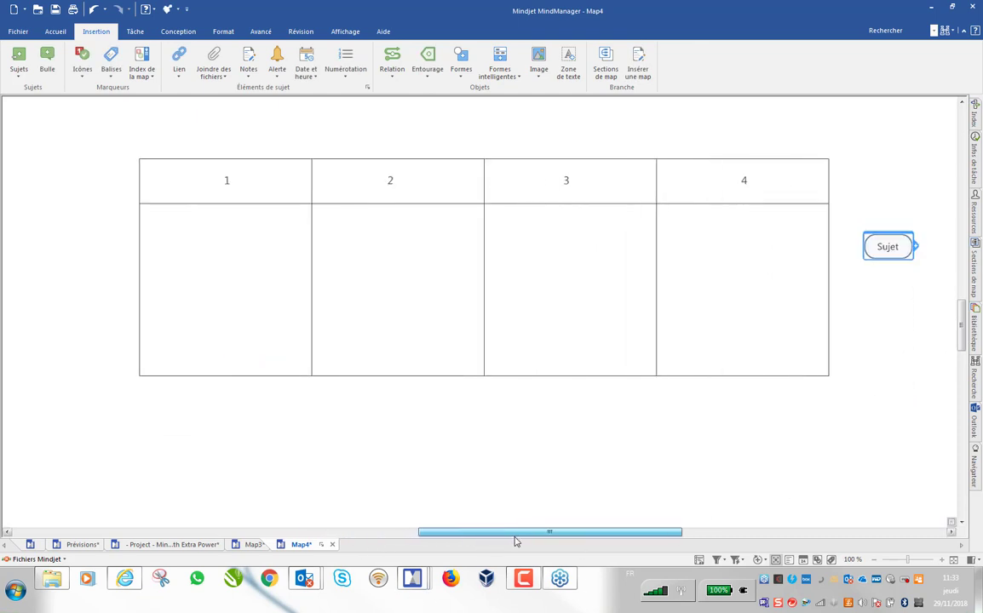
{"action": "double_click", "coordinate": [730, 241]}
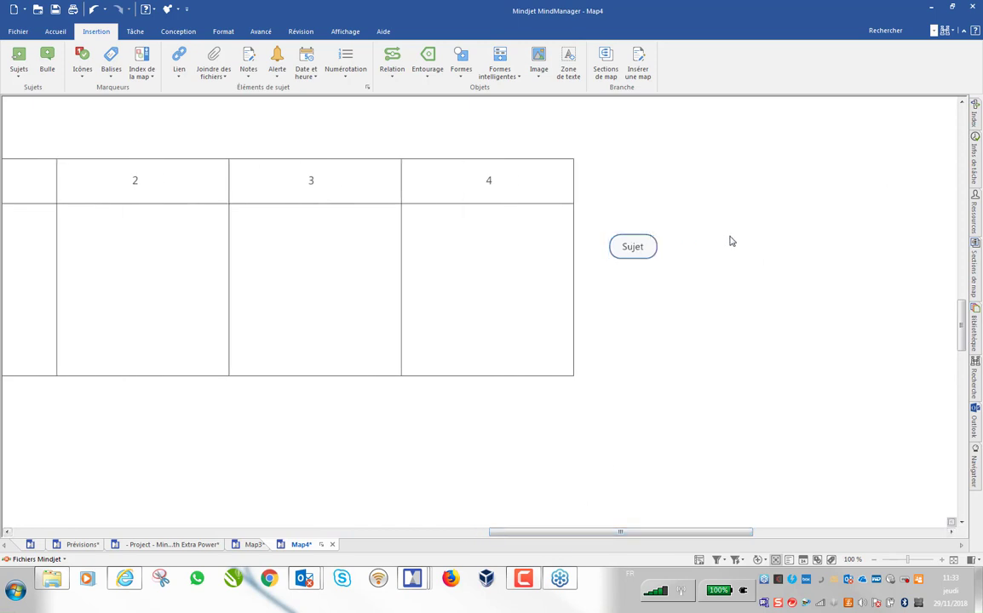
{"action": "double_click", "coordinate": [745, 338]}
{"action": "double_click", "coordinate": [644, 353]}
{"action": "double_click", "coordinate": [772, 417]}
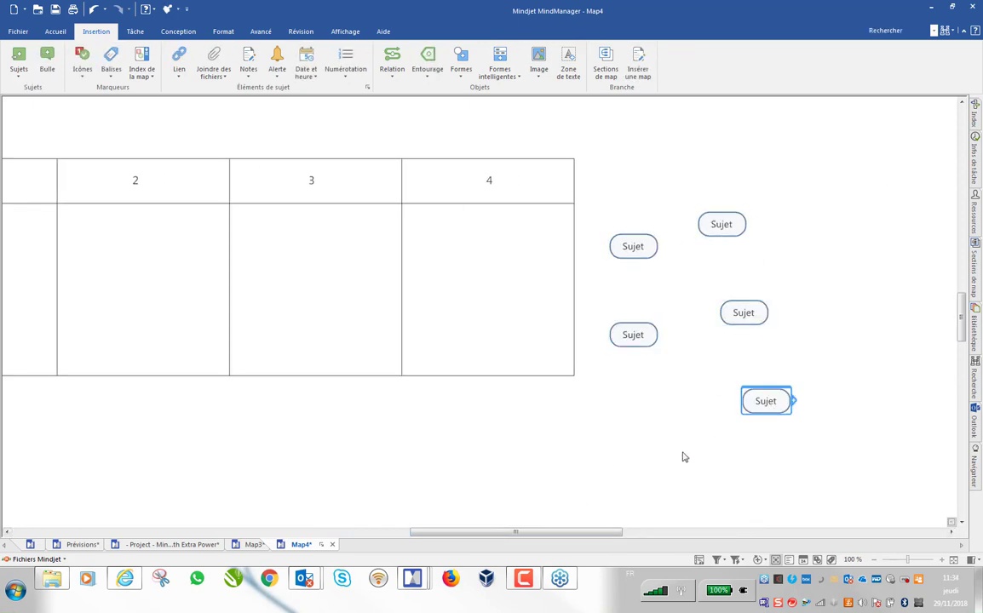
{"action": "double_click", "coordinate": [652, 426]}
{"action": "double_click", "coordinate": [707, 375]}
{"action": "double_click", "coordinate": [801, 266]}
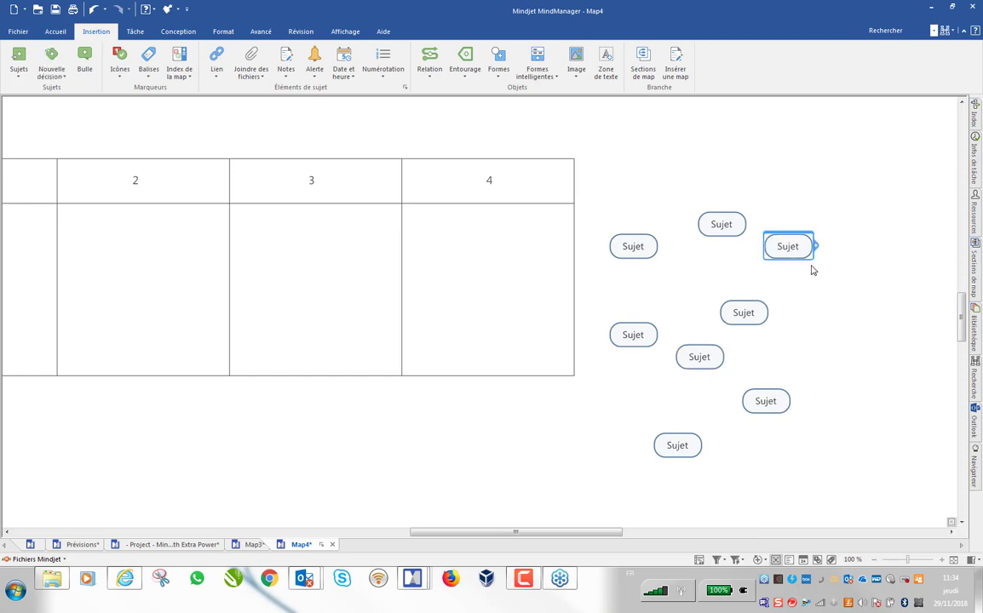
{"action": "double_click", "coordinate": [839, 352]}
Rename the nine floating topics A, B, C, D, E, F, G, H and I.
{"action": "left_click", "coordinate": [629, 252]}
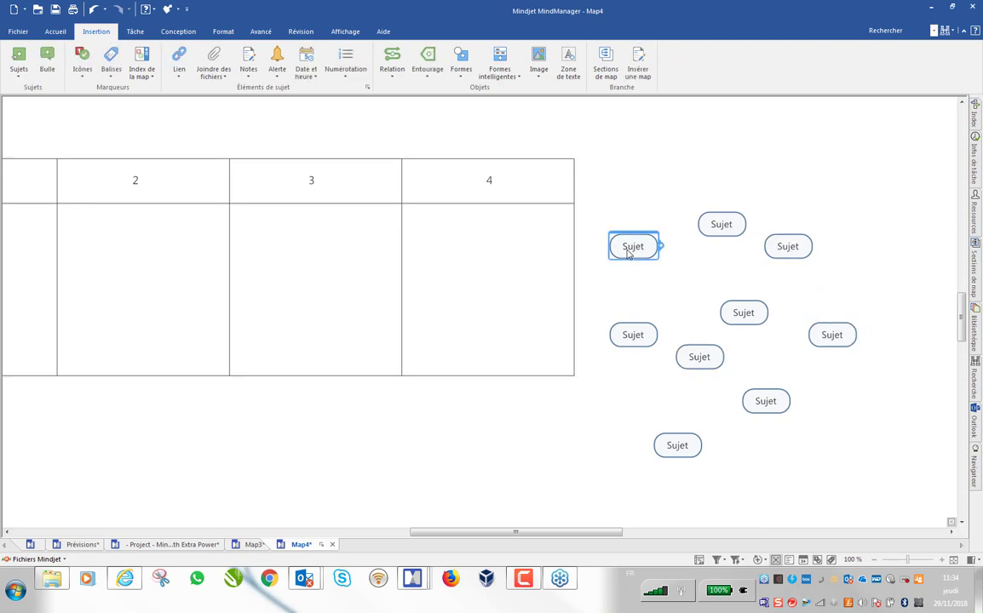
{"action": "type", "text": "A"}
{"action": "key", "text": "Return"}
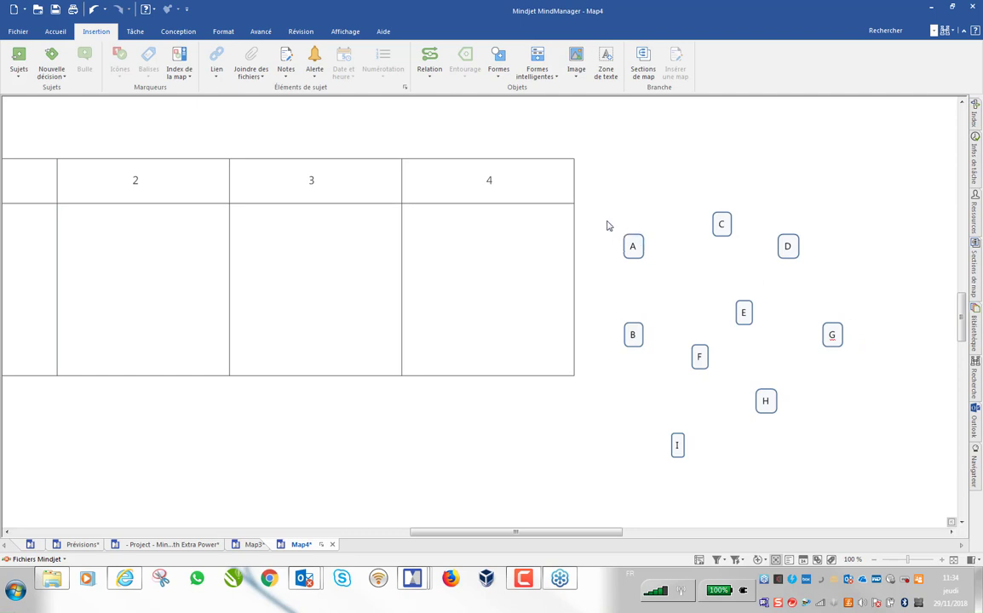
Place topic A in column 4 of the table and move it back out among the other topics.
{"action": "left_click_drag", "start_coordinate": [631, 244], "coordinate": [495, 256]}
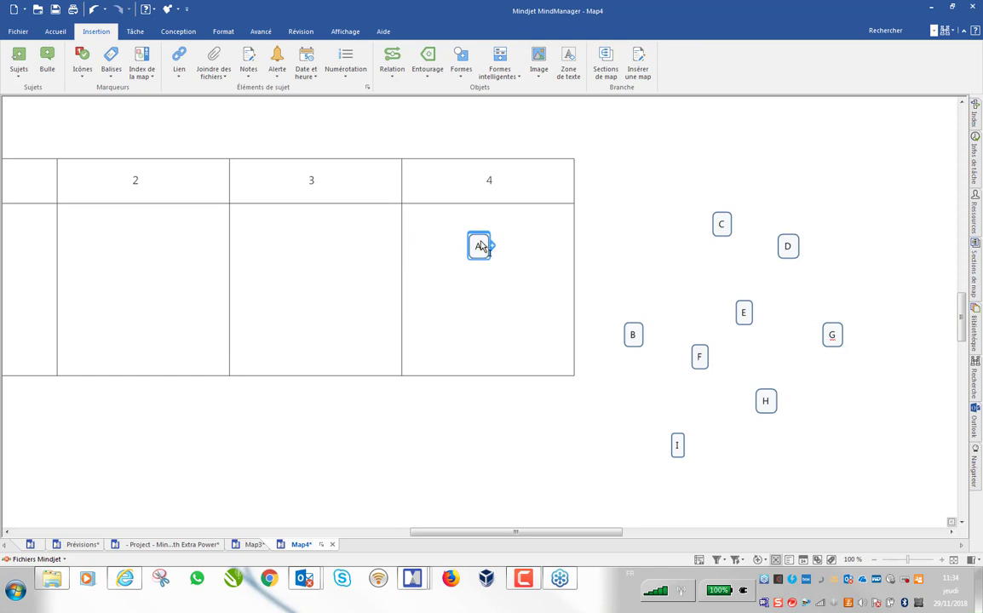
{"action": "left_click_drag", "start_coordinate": [480, 247], "coordinate": [661, 260]}
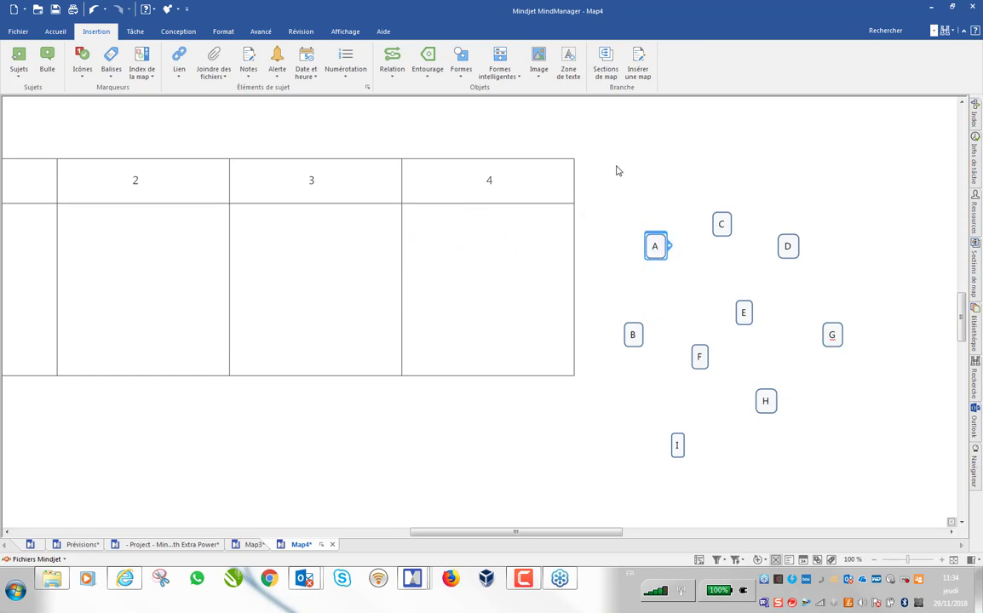
Select all nine topics A to I and show only the selected topics in icon view.
{"action": "left_click_drag", "start_coordinate": [618, 170], "coordinate": [893, 482]}
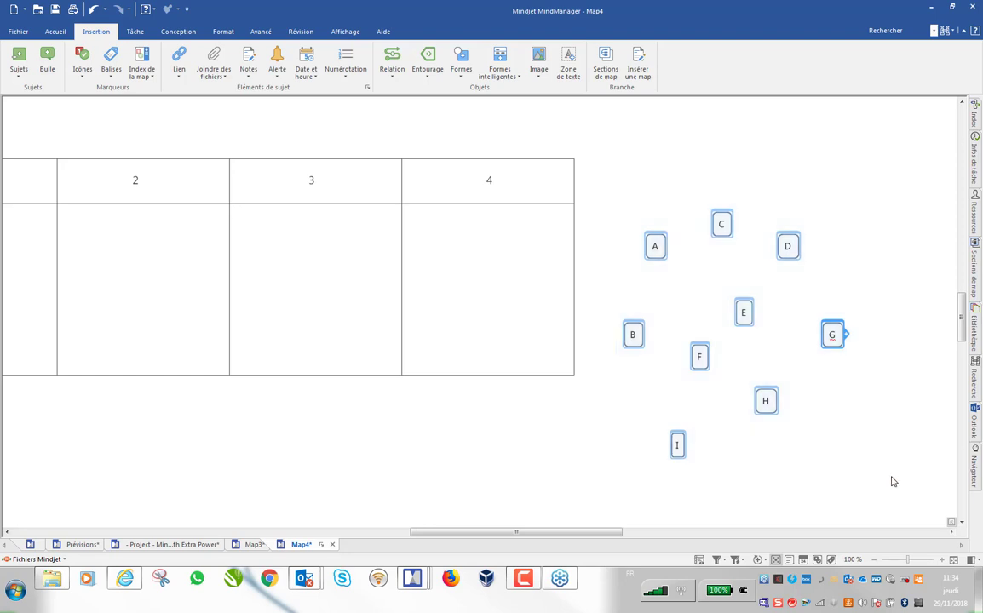
{"action": "left_click", "coordinate": [82, 80]}
{"action": "left_click", "coordinate": [81, 66]}
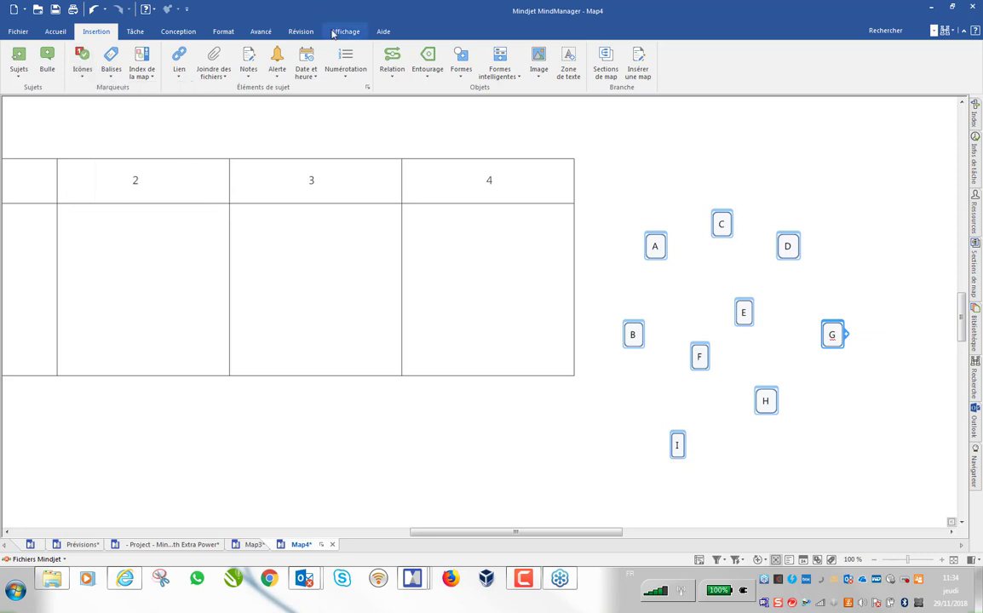
{"action": "left_click", "coordinate": [338, 32]}
{"action": "left_click", "coordinate": [128, 73]}
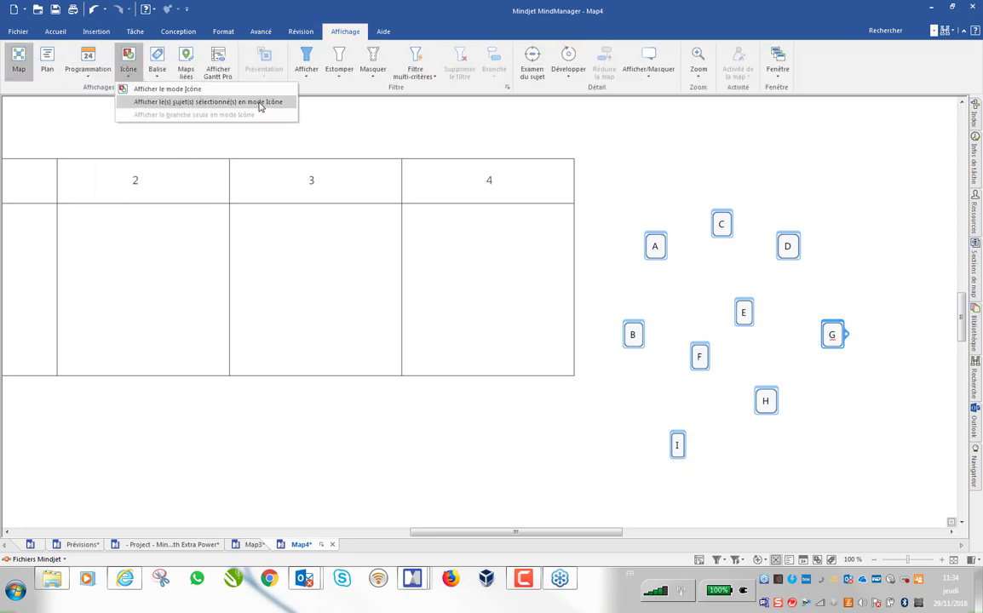
{"action": "left_click", "coordinate": [204, 105]}
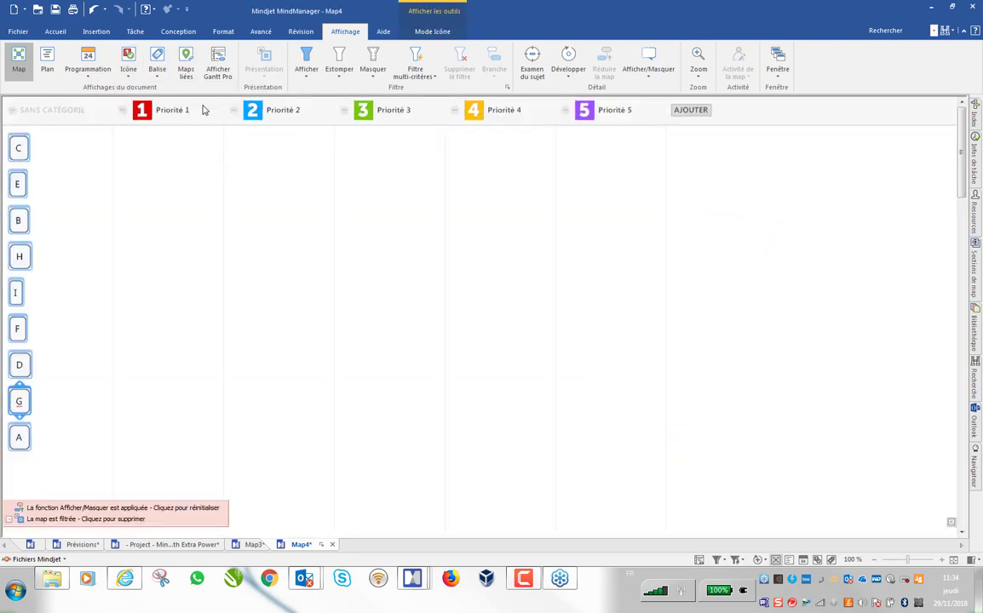
Assign C and I to Priorité 1, E and H to Priorité 2, B, F and D to Priorité 3, G and A to Priorité 4.
{"action": "left_click_drag", "start_coordinate": [16, 140], "coordinate": [309, 194]}
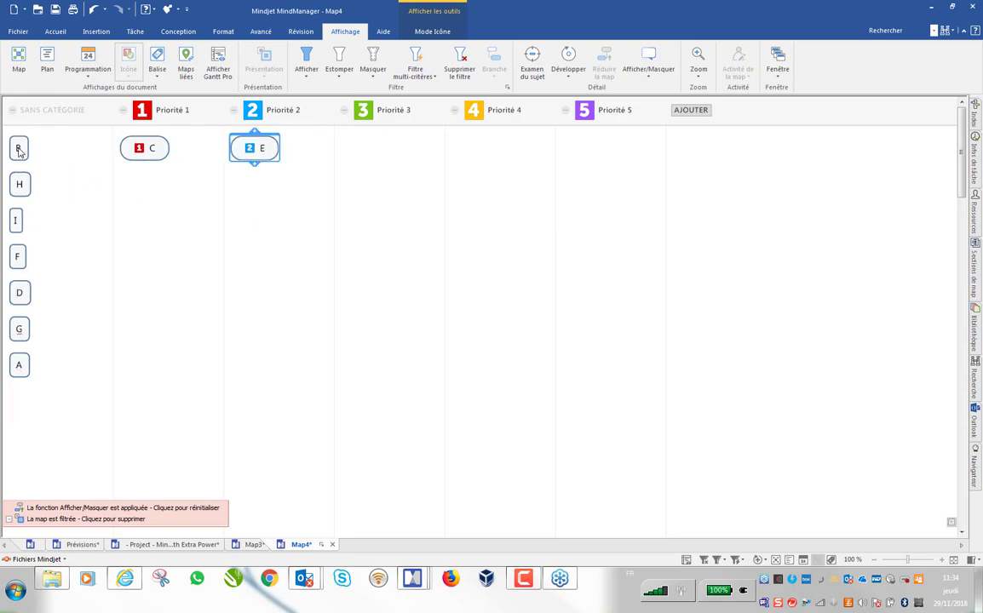
{"action": "left_click_drag", "start_coordinate": [19, 151], "coordinate": [426, 174]}
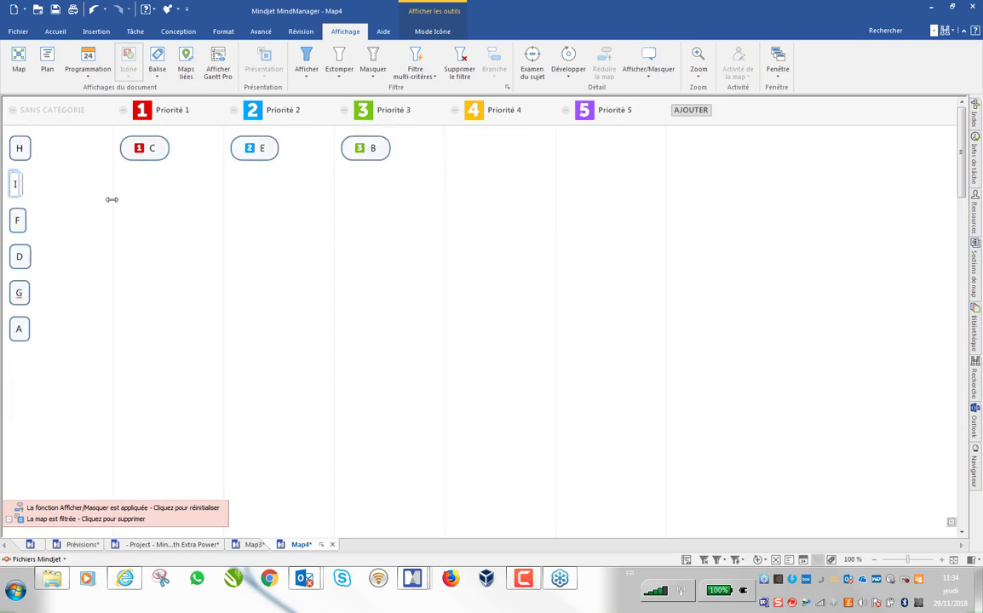
{"action": "left_click_drag", "start_coordinate": [111, 200], "coordinate": [149, 196]}
{"action": "left_click_drag", "start_coordinate": [19, 148], "coordinate": [255, 184]}
{"action": "left_click_drag", "start_coordinate": [18, 221], "coordinate": [501, 186]}
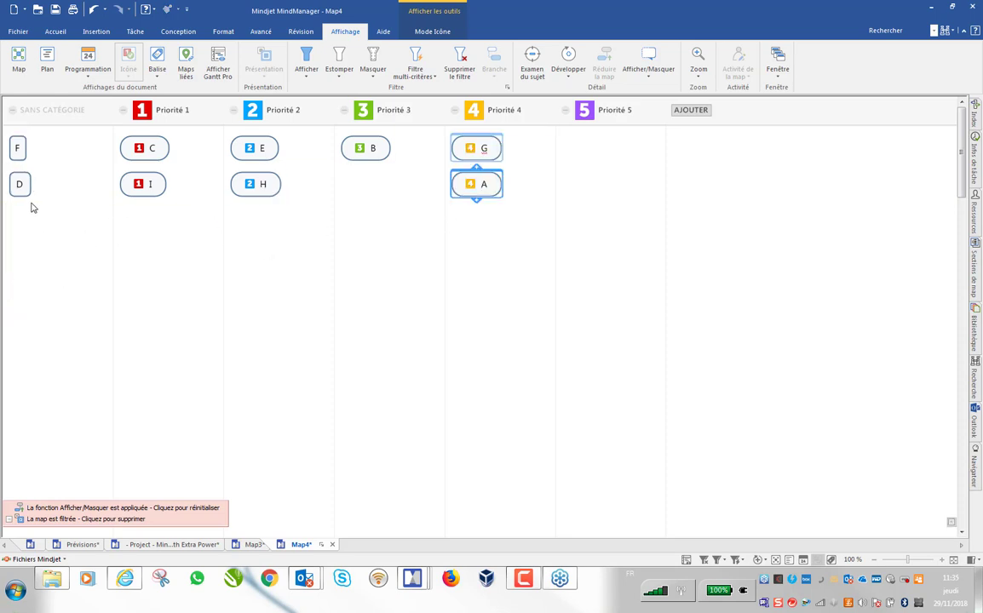
{"action": "left_click", "coordinate": [19, 184]}
{"action": "left_click", "coordinate": [17, 148], "text": "ctrl"}
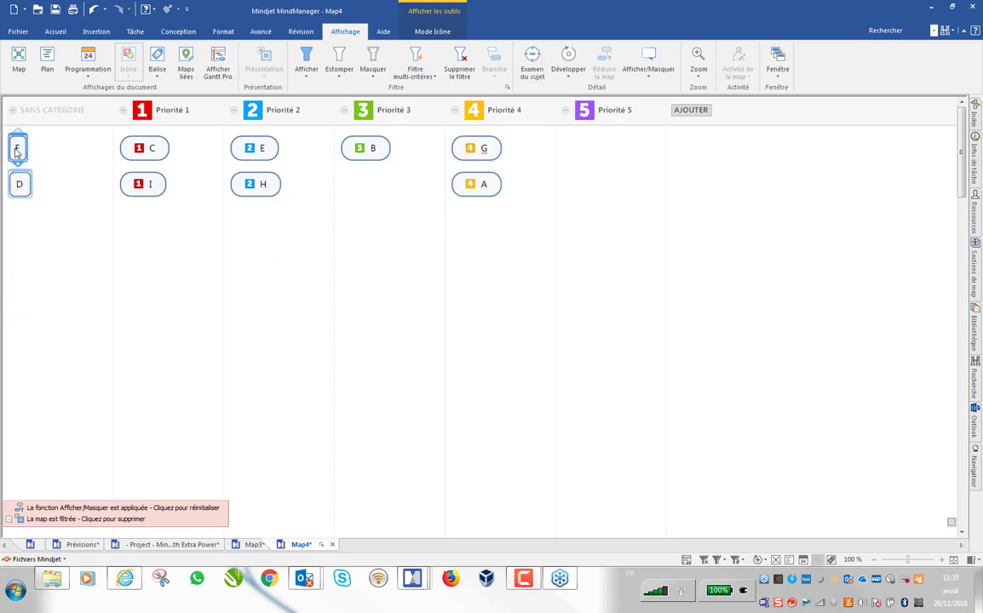
{"action": "left_click_drag", "start_coordinate": [17, 148], "coordinate": [375, 235]}
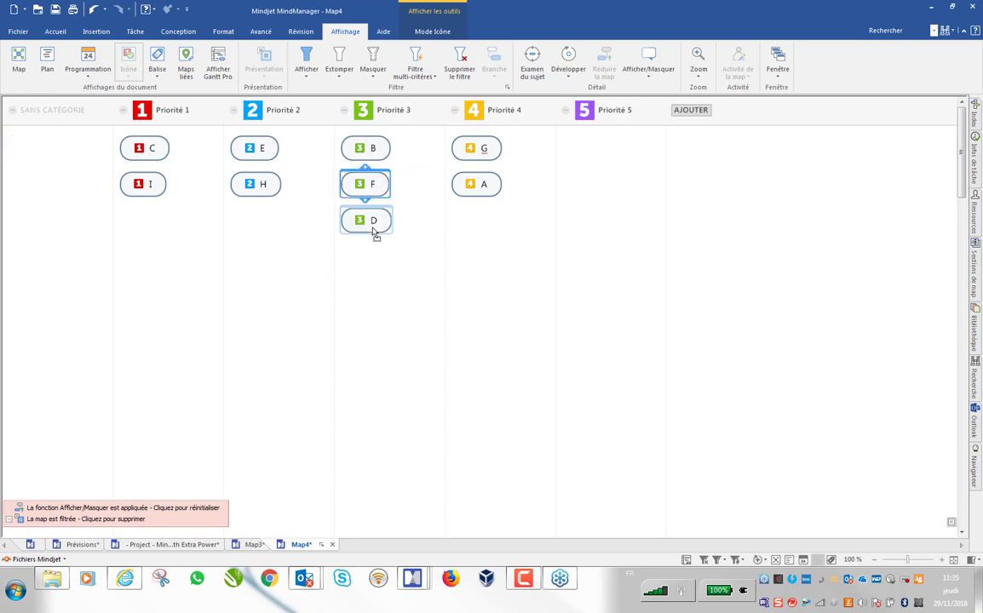
Return from icon view to the map and select topic C beside the table.
{"action": "left_click", "coordinate": [446, 34]}
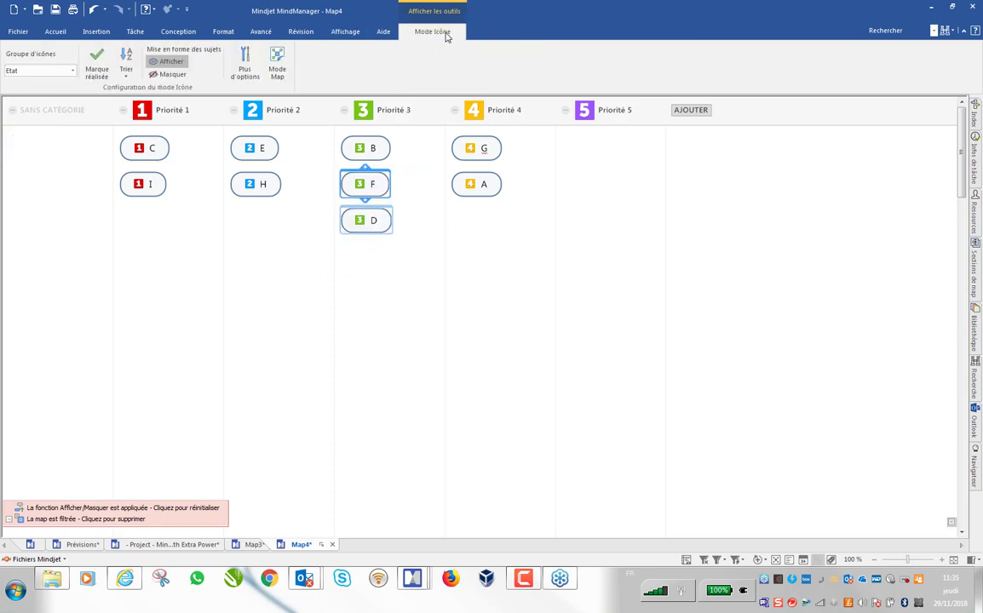
{"action": "left_click", "coordinate": [256, 58]}
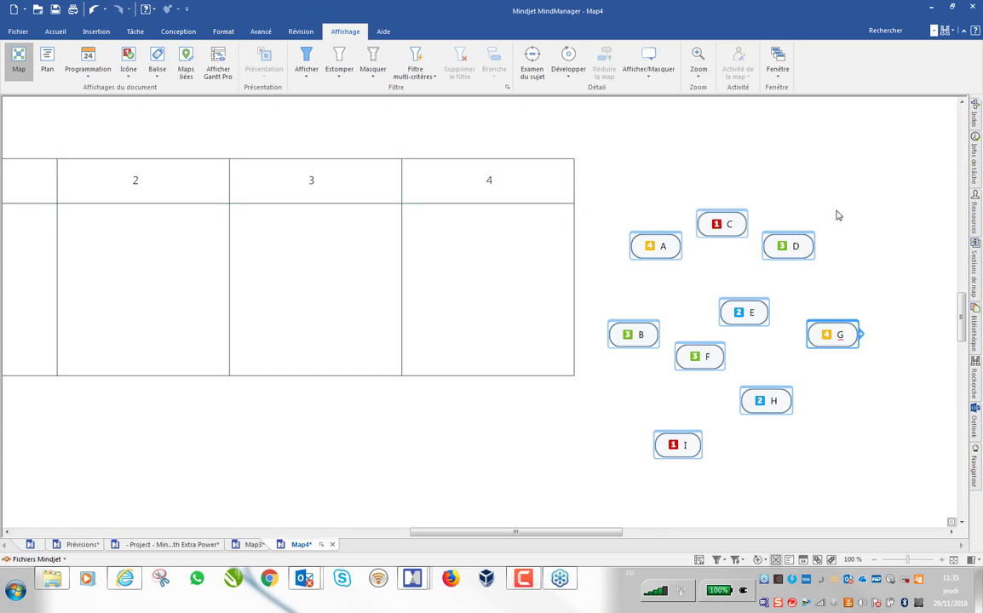
{"action": "left_click", "coordinate": [716, 224]}
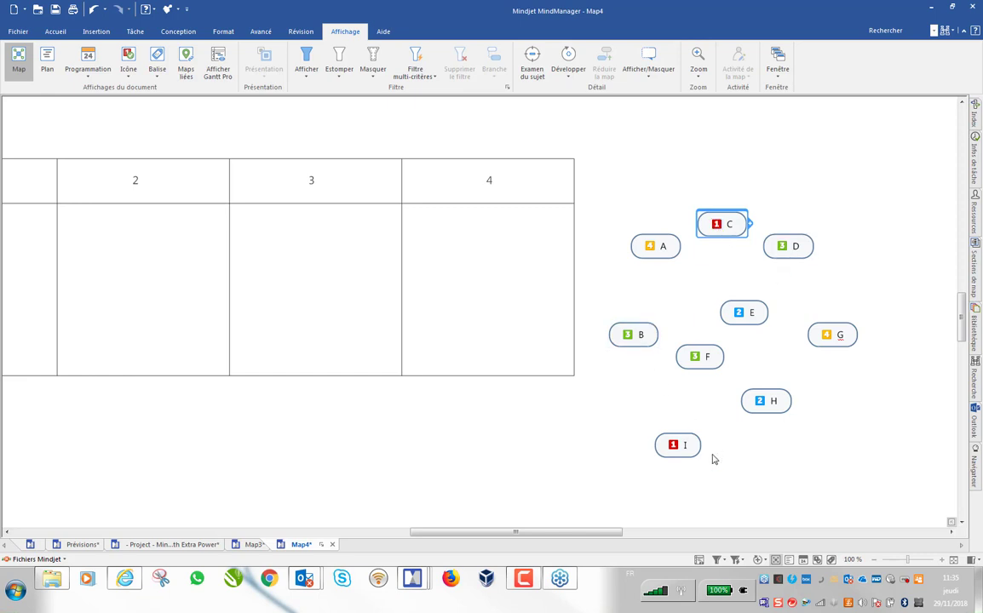
Move topics C and I into column 1 of the table and topic A into column 4.
{"action": "left_click", "coordinate": [677, 444]}
{"action": "left_click_drag", "start_coordinate": [716, 224], "coordinate": [143, 249]}
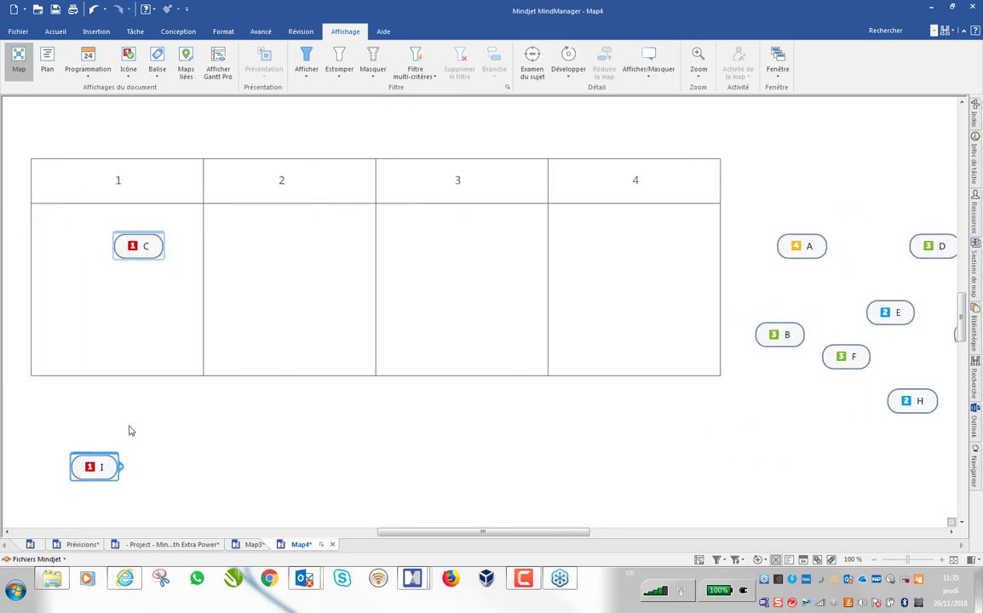
{"action": "left_click_drag", "start_coordinate": [113, 475], "coordinate": [123, 332]}
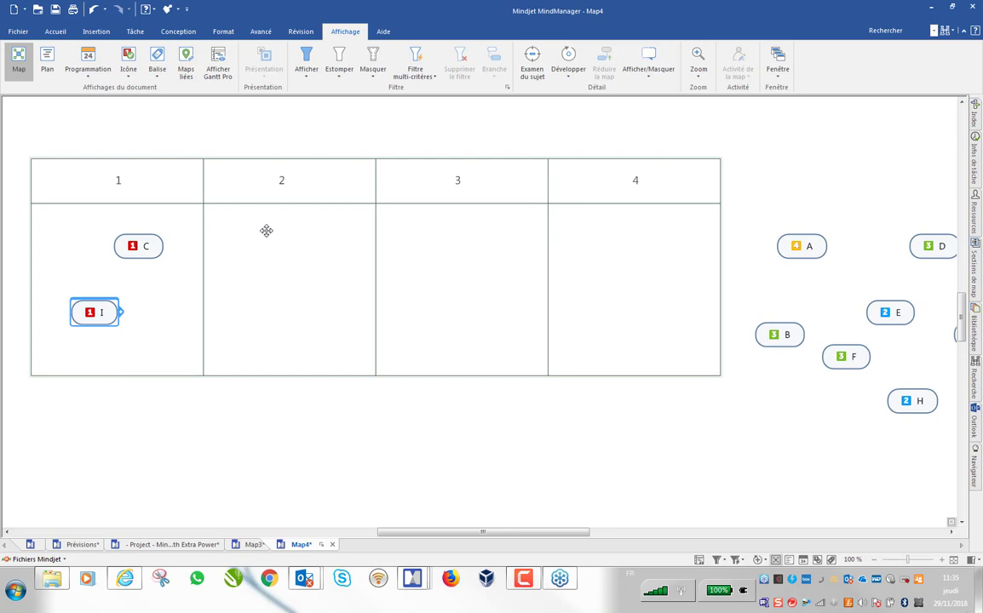
{"action": "left_click", "coordinate": [805, 244]}
{"action": "left_click_drag", "start_coordinate": [805, 245], "coordinate": [640, 253]}
Add a new floating topic and place it below topic A in column 4 of the table.
{"action": "left_click", "coordinate": [618, 335]}
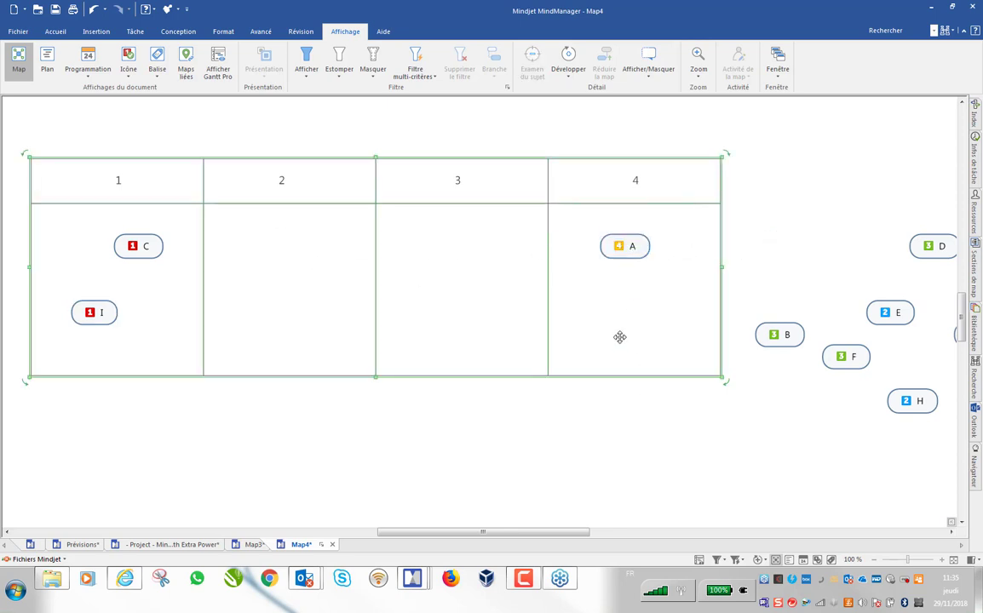
{"action": "double_click", "coordinate": [626, 447]}
{"action": "left_click_drag", "start_coordinate": [625, 445], "coordinate": [631, 313]}
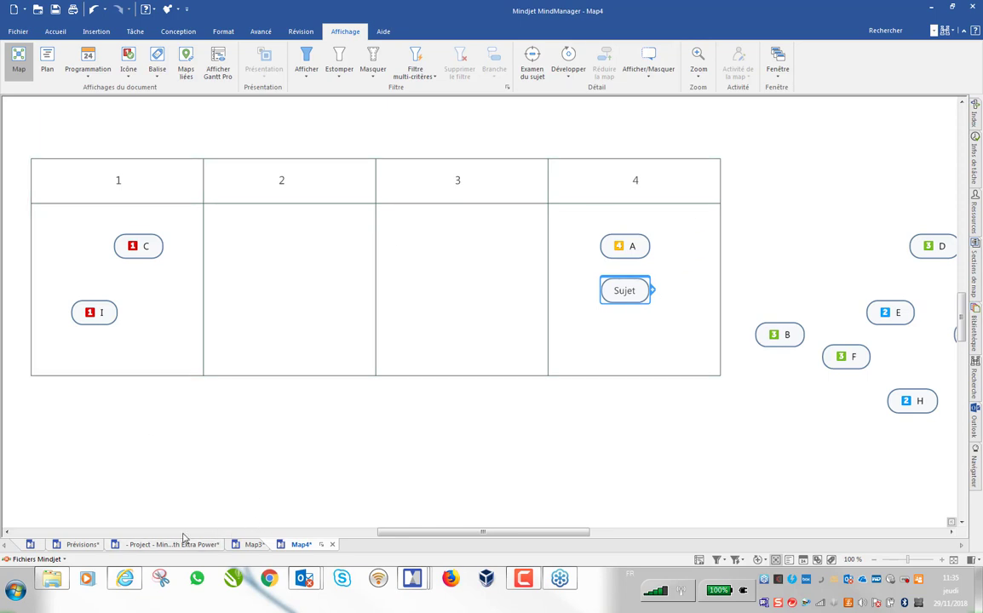
Open the linked Kanban - Scrum Board map from the Agenda map and inspect the effort and product markers on its cards.
{"action": "left_click", "coordinate": [30, 544]}
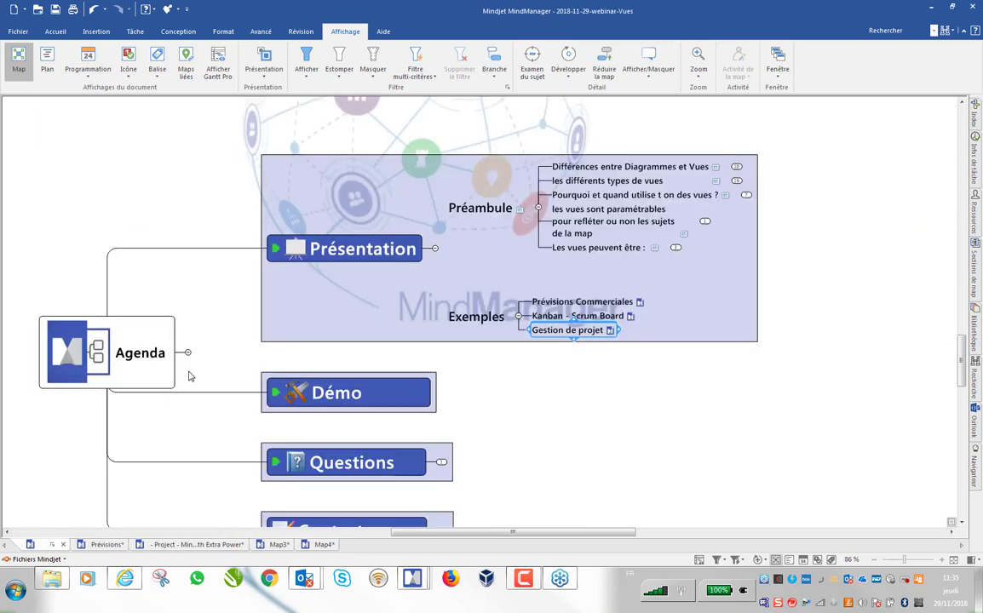
{"action": "left_click", "coordinate": [630, 315]}
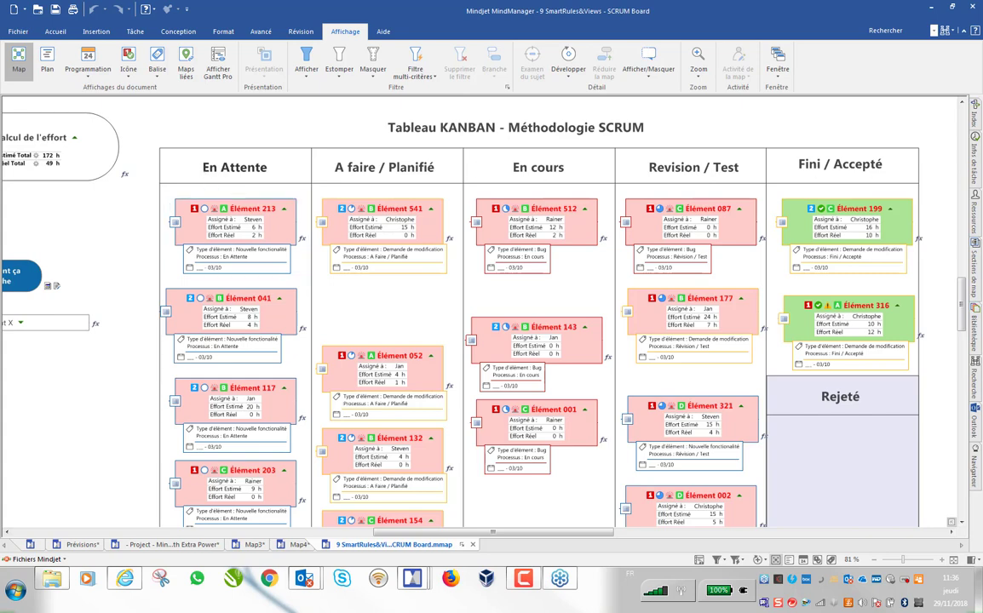
{"action": "left_click", "coordinate": [529, 227]}
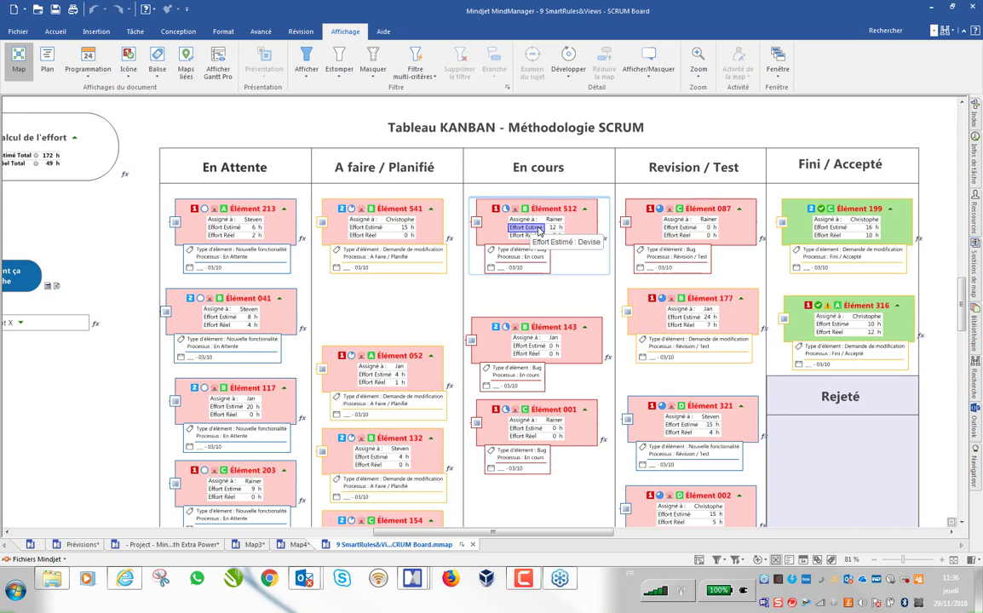
{"action": "left_click", "coordinate": [198, 222]}
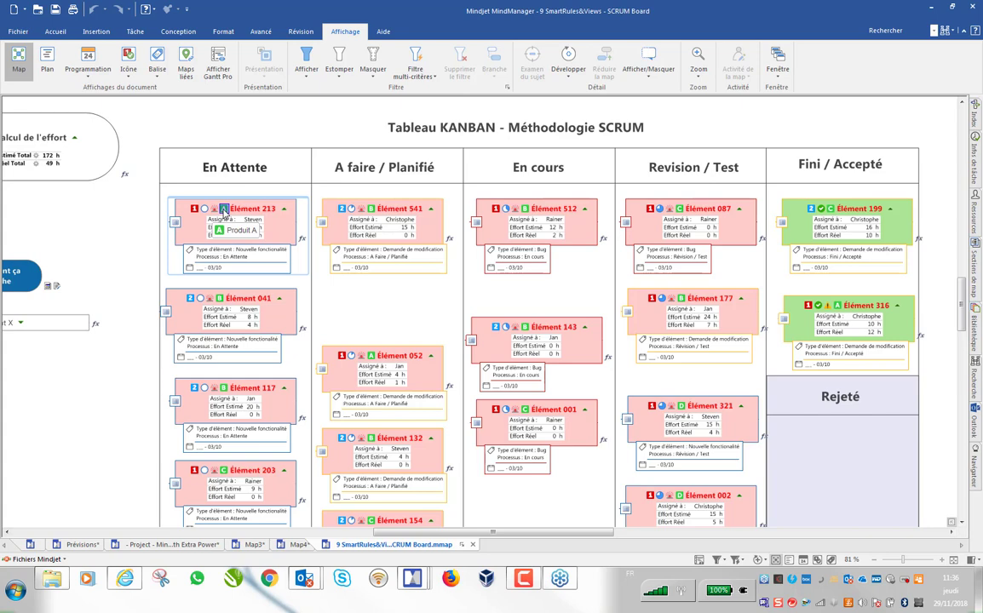
{"action": "left_click", "coordinate": [372, 211]}
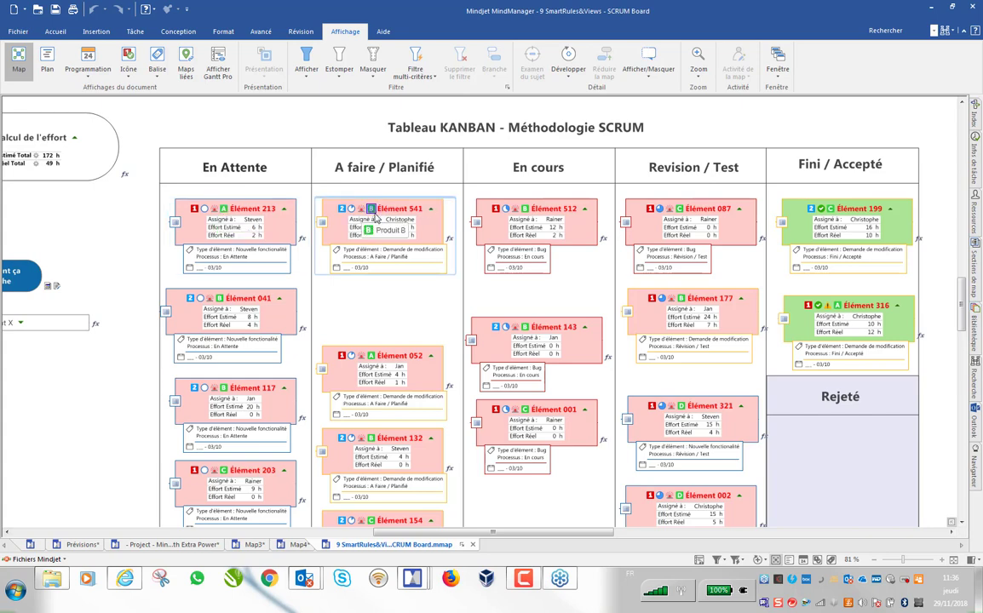
{"action": "left_click", "coordinate": [525, 328]}
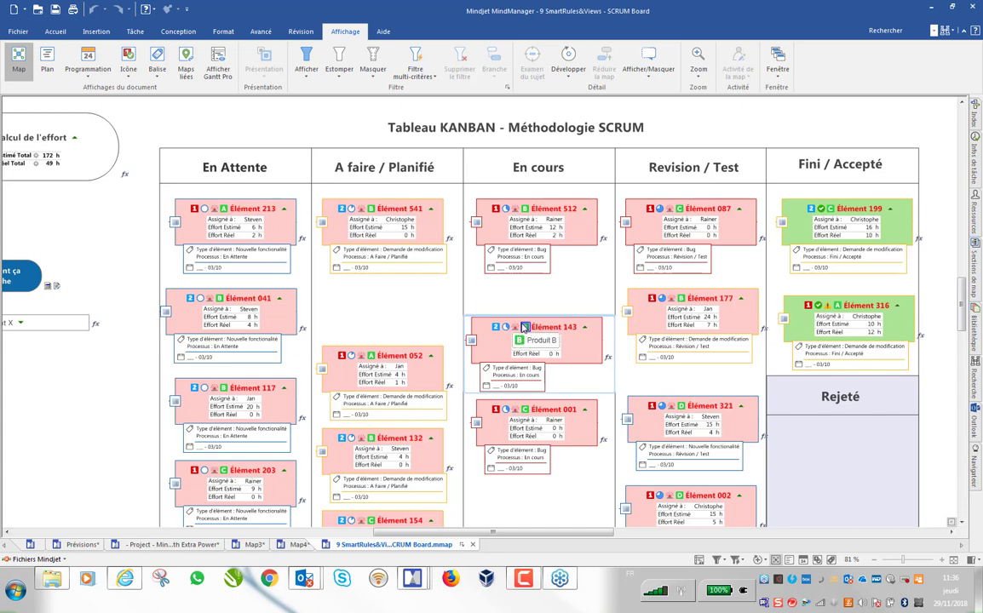
Show the SCRUM board in icon view, grouped by the Produit icon group.
{"action": "left_click", "coordinate": [128, 61]}
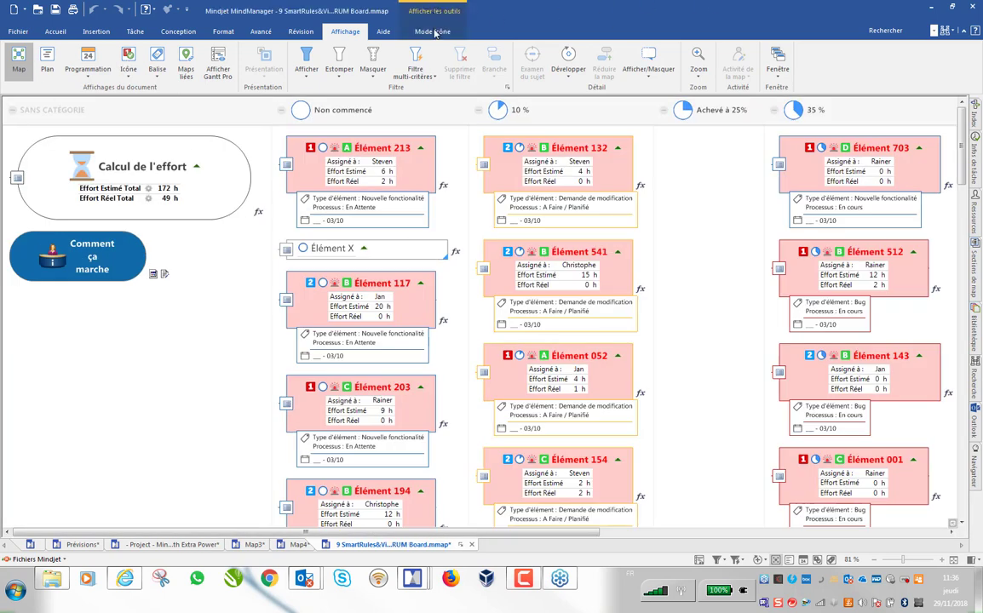
{"action": "left_click", "coordinate": [433, 32]}
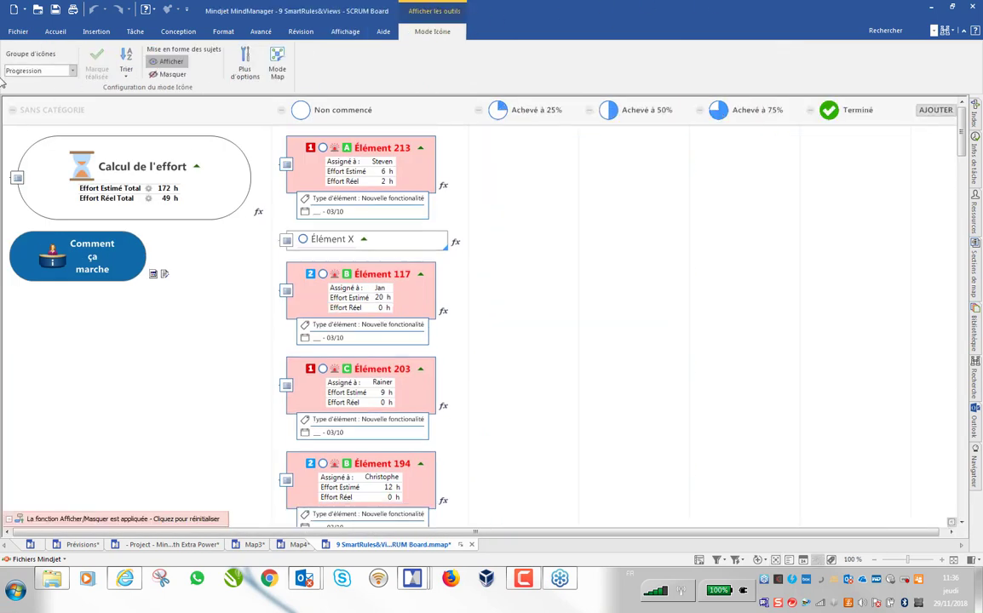
{"action": "left_click", "coordinate": [74, 72]}
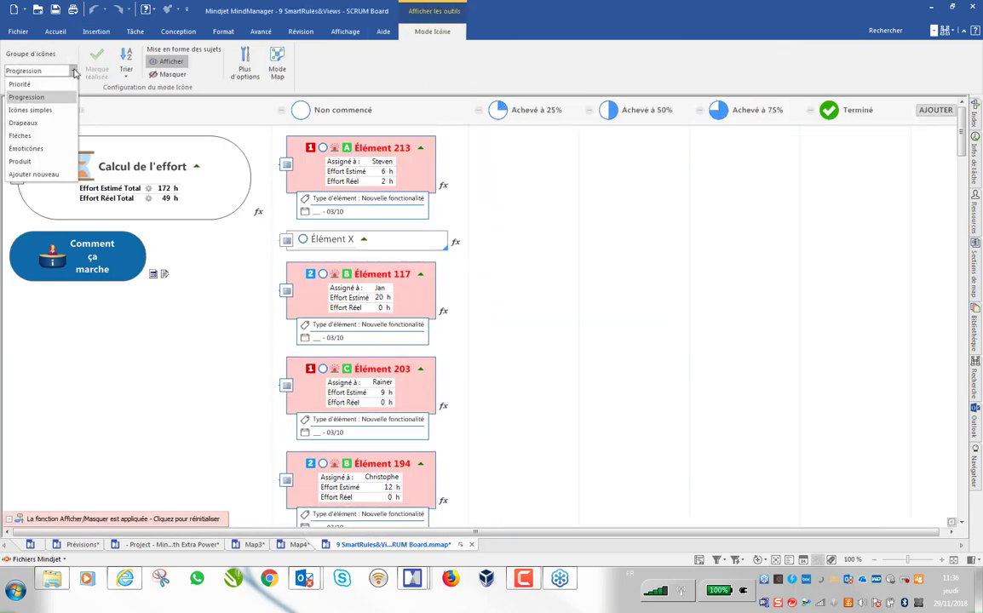
{"action": "left_click", "coordinate": [20, 161]}
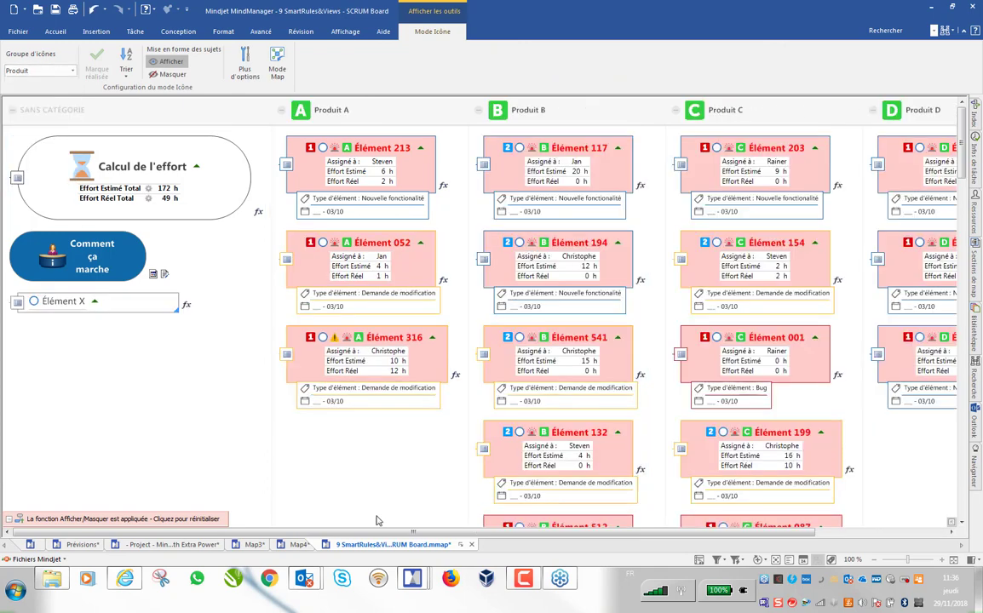
{"action": "mouse_move", "coordinate": [504, 533]}
{"action": "left_mouse_down"}
{"action": "mouse_move", "coordinate": [557, 538]}
{"action": "mouse_move", "coordinate": [478, 536]}
{"action": "mouse_move", "coordinate": [495, 536]}
{"action": "left_mouse_up"}
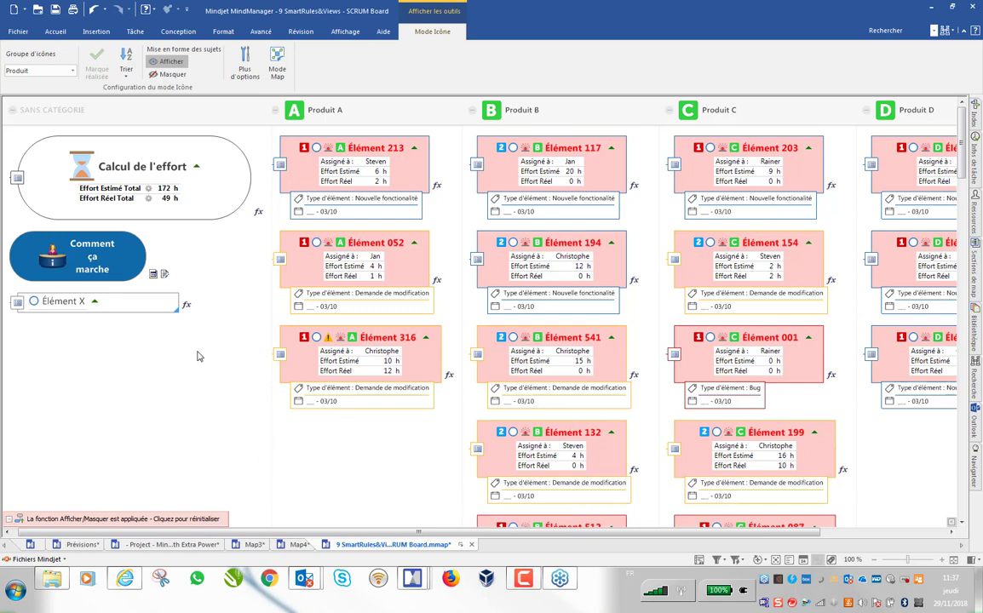
Switch the SCRUM board from icon view back to map view.
{"action": "left_click", "coordinate": [54, 32]}
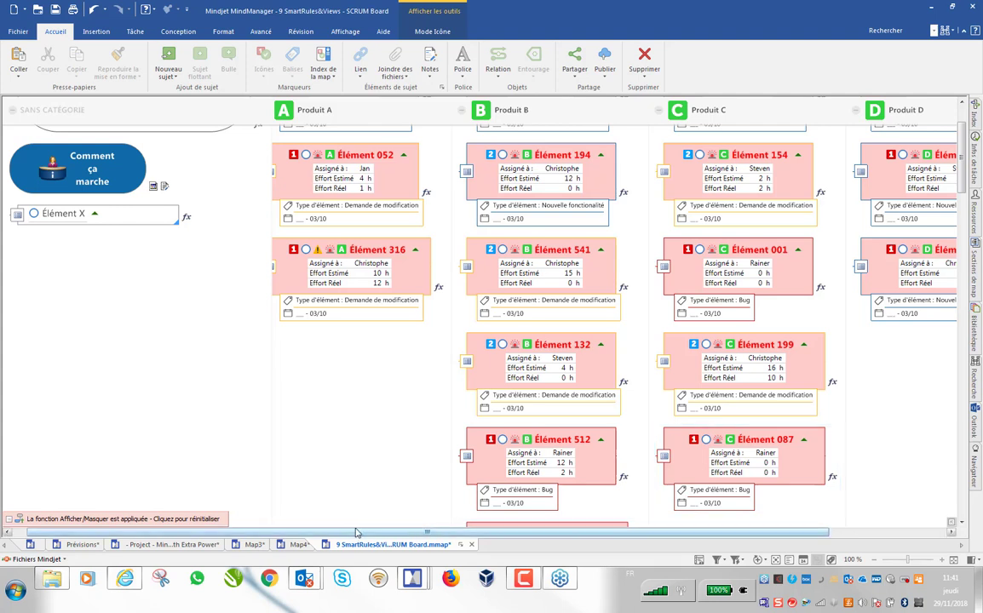
{"action": "left_click", "coordinate": [432, 31]}
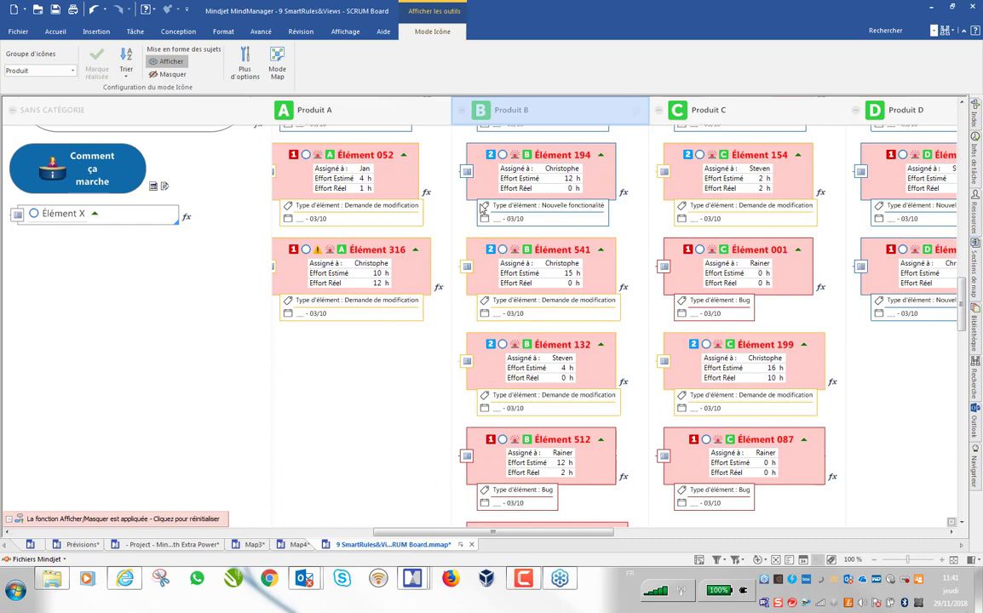
{"action": "left_click", "coordinate": [278, 61]}
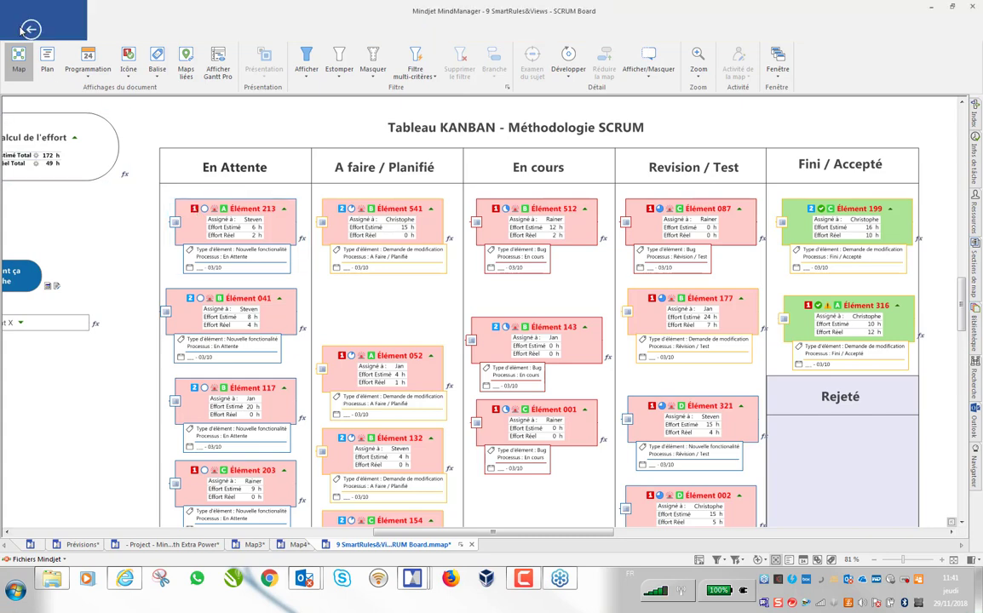
Review the SCRUM board's map settings (Paramètres de la Map) and close them.
{"action": "left_click", "coordinate": [19, 30]}
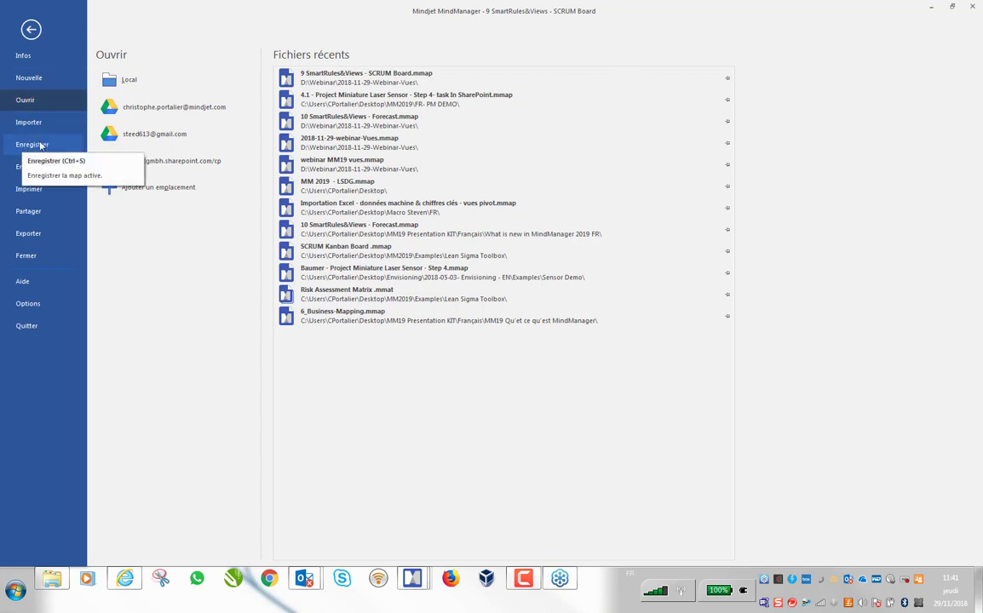
{"action": "left_click", "coordinate": [23, 57]}
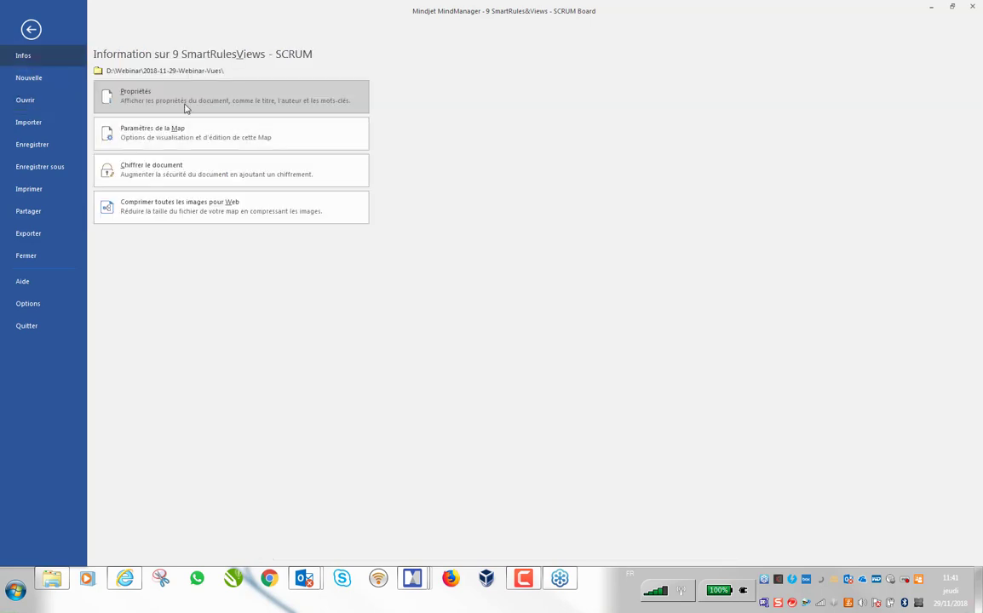
{"action": "left_click", "coordinate": [202, 135]}
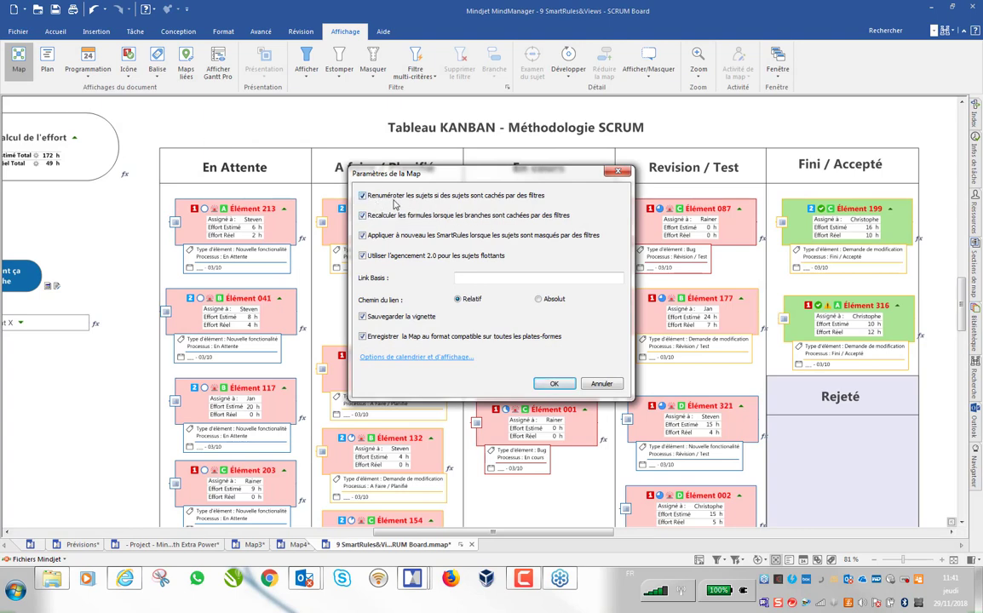
{"action": "left_click", "coordinate": [620, 174]}
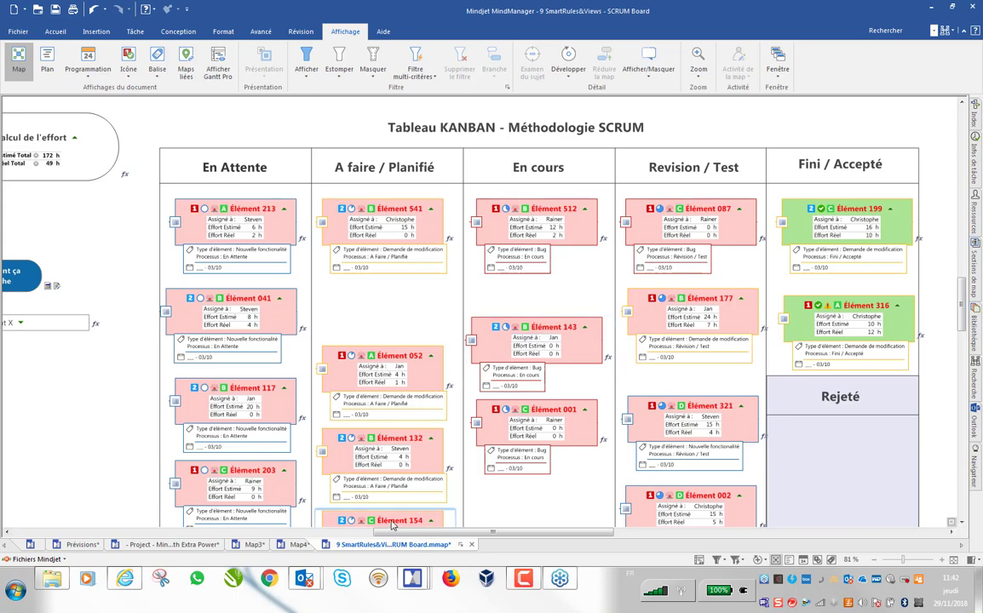
{"action": "left_click", "coordinate": [450, 579]}
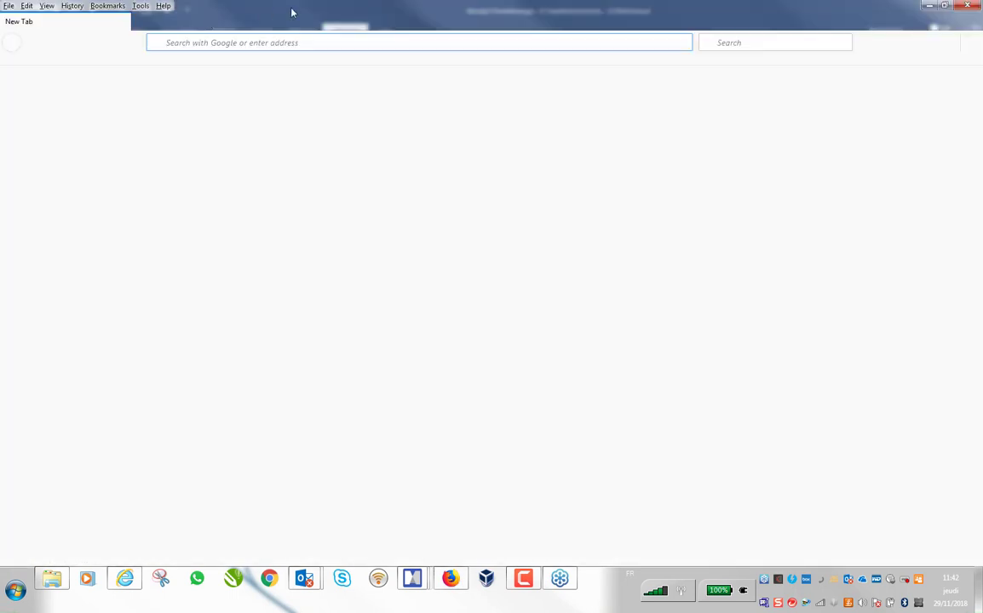
{"action": "type", "text": "w"}
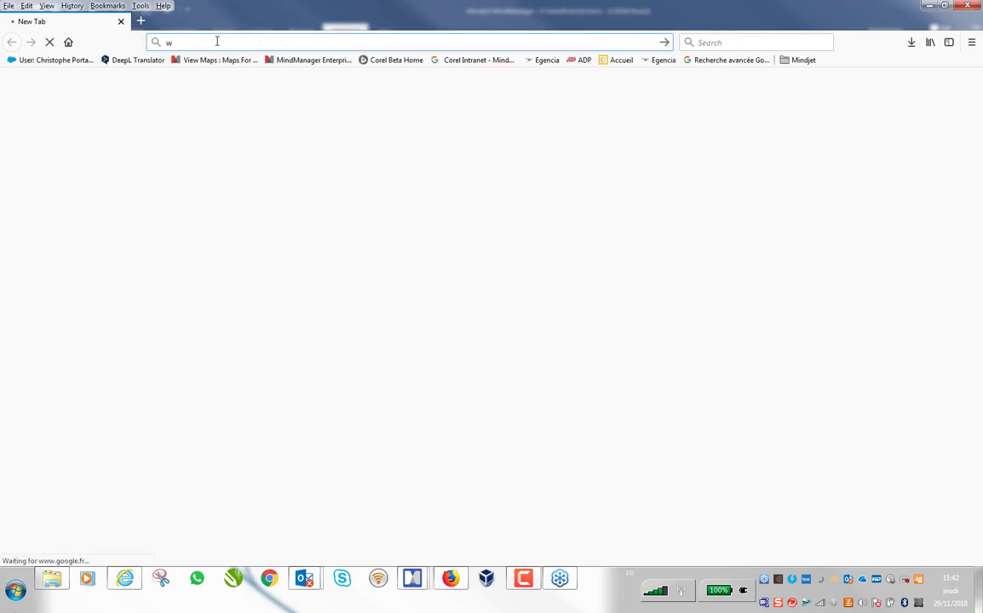
{"action": "type", "text": "ww?"}
{"action": "type", "text": "mindjet"}
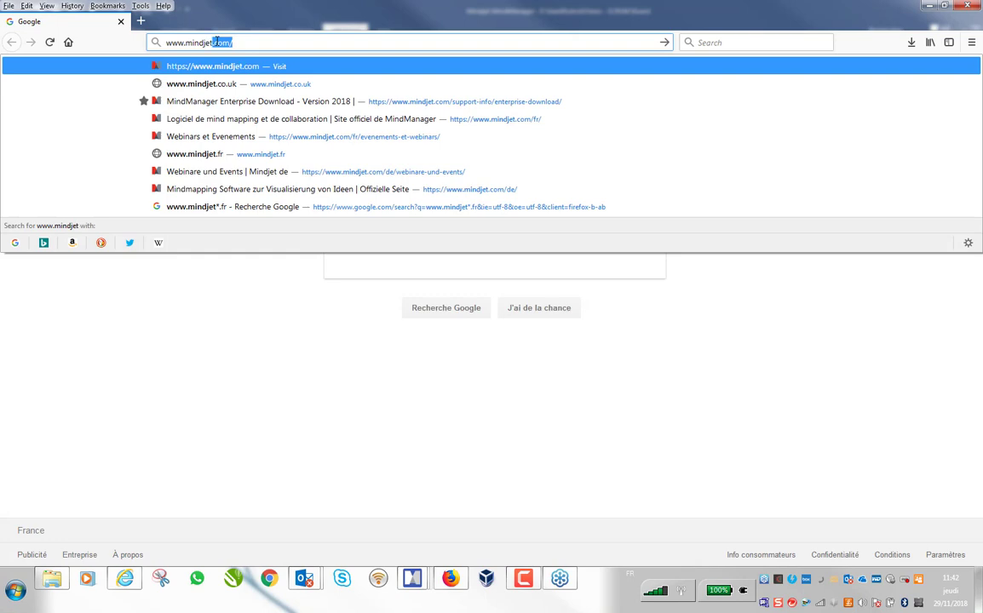
{"action": "key", "text": "Return"}
Open the Ressources page of the Mindjet site and browse its videos and documents.
{"action": "mouse_move", "coordinate": [377, 141]}
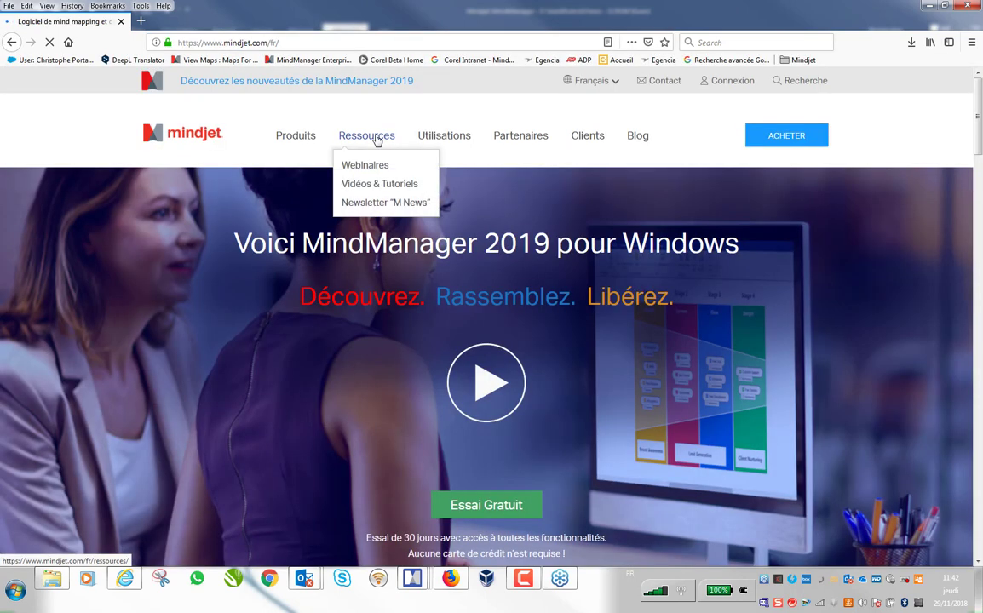
{"action": "left_click", "coordinate": [395, 193]}
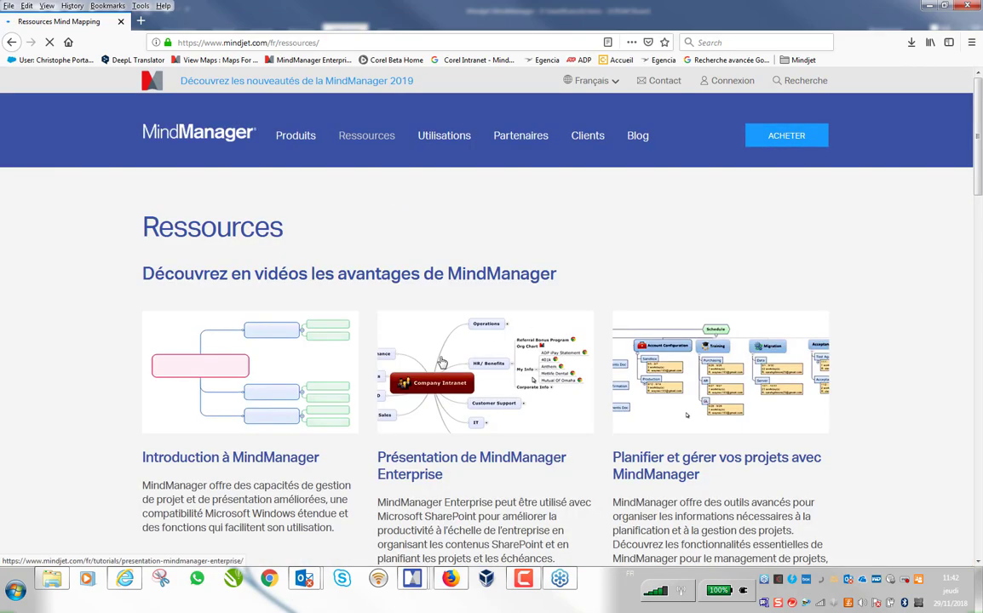
{"action": "scroll", "coordinate": [473, 337], "scroll_direction": "down", "scroll_amount": 3}
{"action": "scroll", "coordinate": [474, 337], "scroll_direction": "down", "scroll_amount": 7}
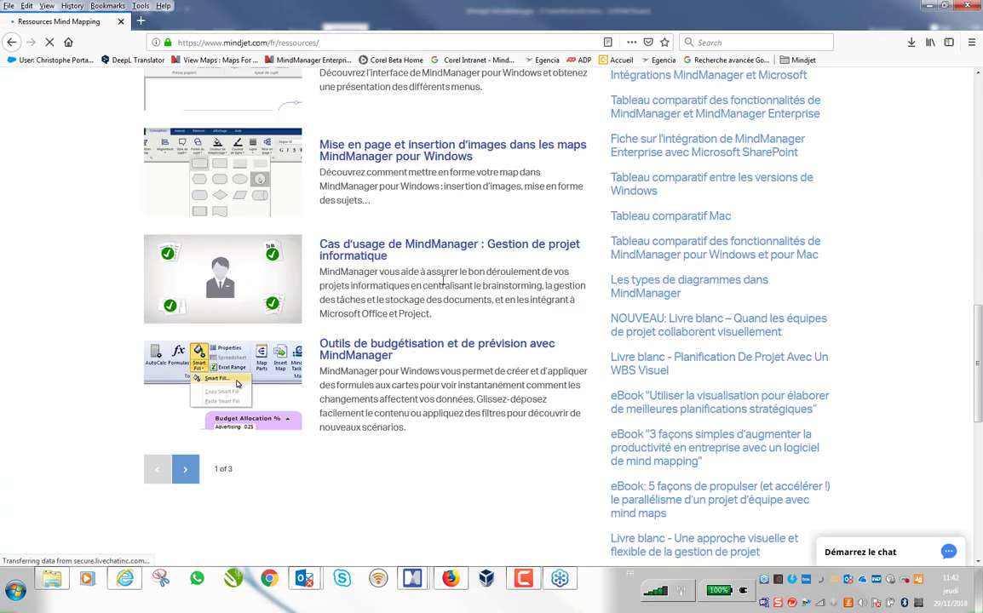
{"action": "scroll", "coordinate": [733, 273], "scroll_direction": "down", "scroll_amount": 3}
{"action": "scroll", "coordinate": [724, 331], "scroll_direction": "up", "scroll_amount": 9}
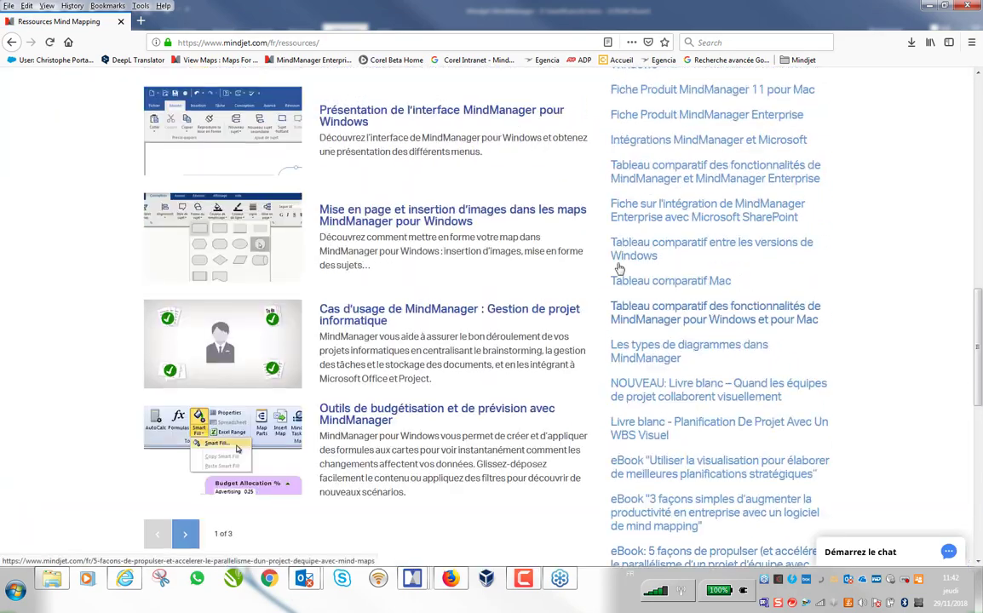
{"action": "scroll", "coordinate": [389, 138], "scroll_direction": "up", "scroll_amount": 4}
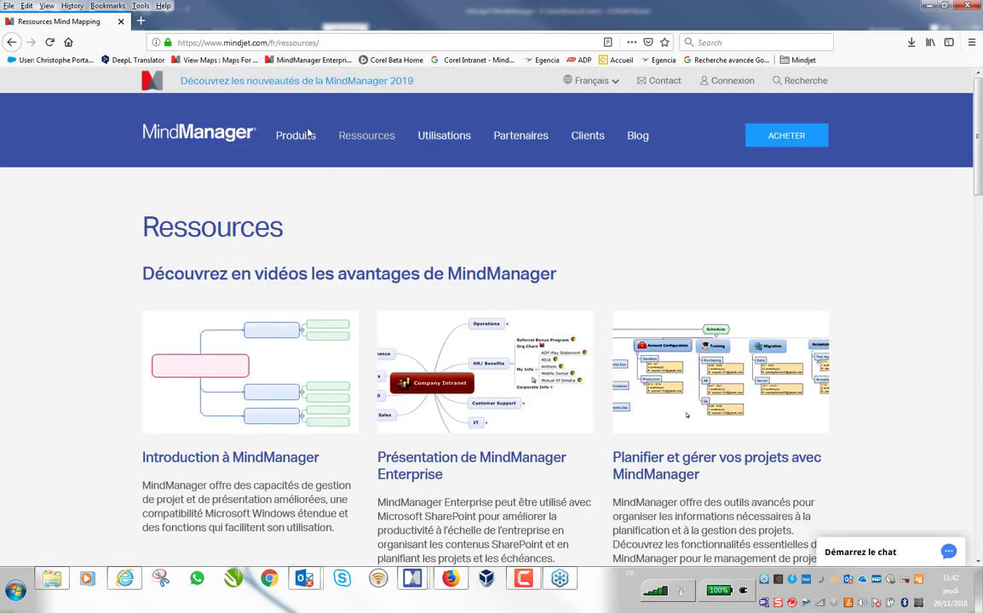
Browse the live and recorded webinars on the site's Webinaires page and return to MindManager.
{"action": "mouse_move", "coordinate": [372, 142]}
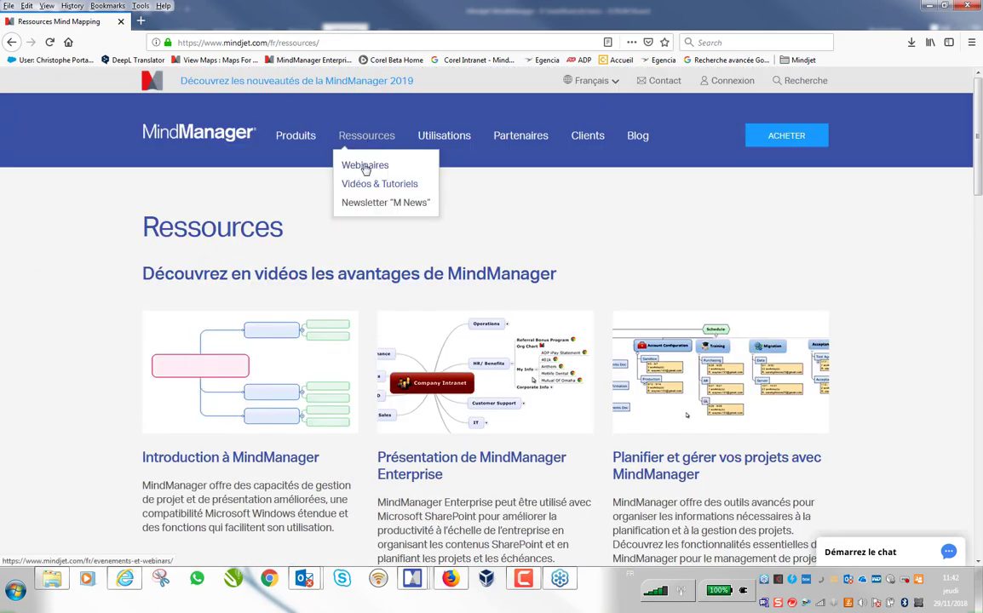
{"action": "left_click", "coordinate": [365, 167]}
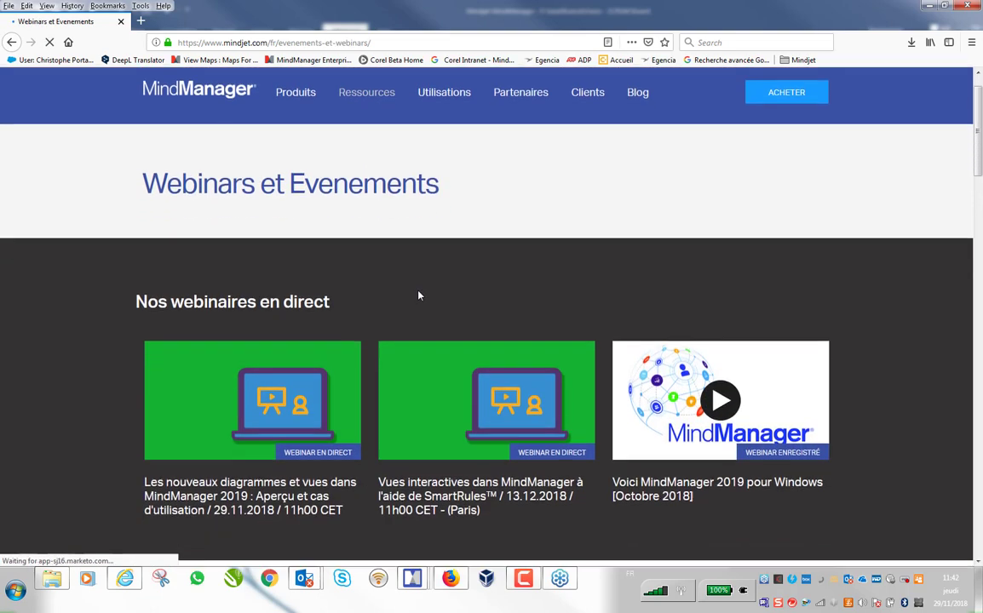
{"action": "scroll", "coordinate": [254, 413], "scroll_direction": "down", "scroll_amount": 3}
{"action": "scroll", "coordinate": [254, 413], "scroll_direction": "down", "scroll_amount": 10}
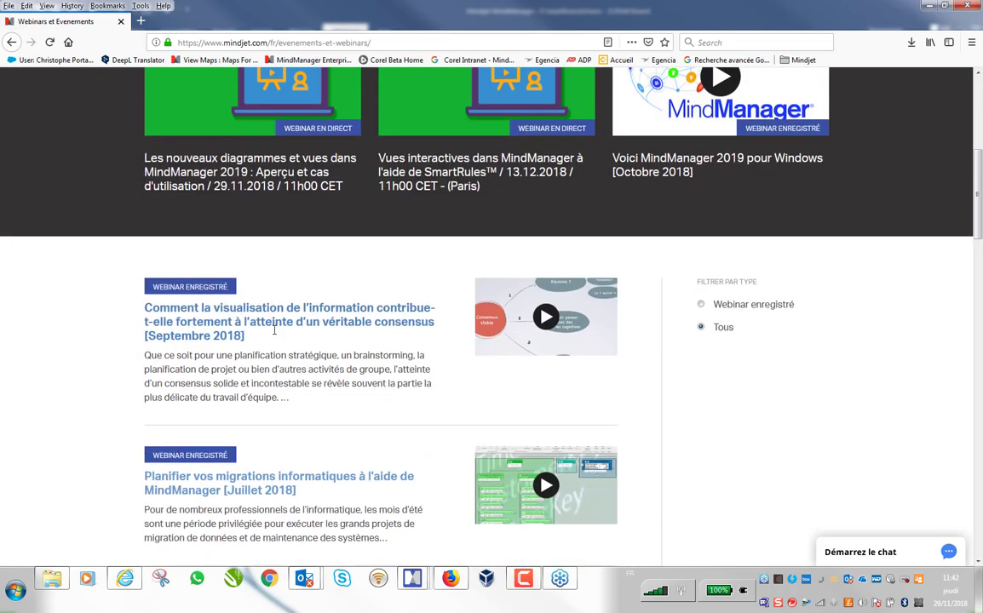
{"action": "scroll", "coordinate": [313, 356], "scroll_direction": "down", "scroll_amount": 5}
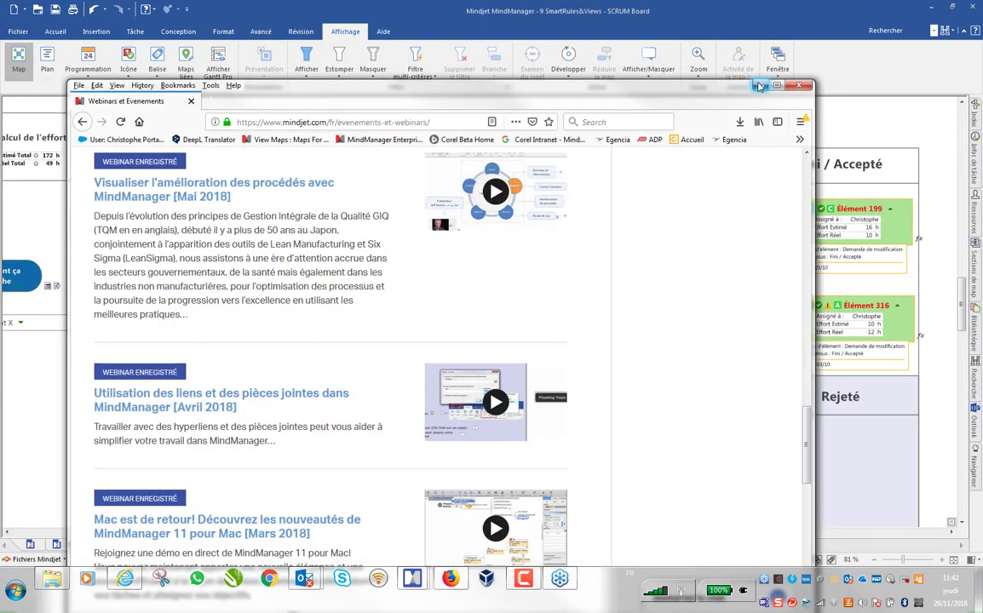
{"action": "left_click", "coordinate": [761, 86]}
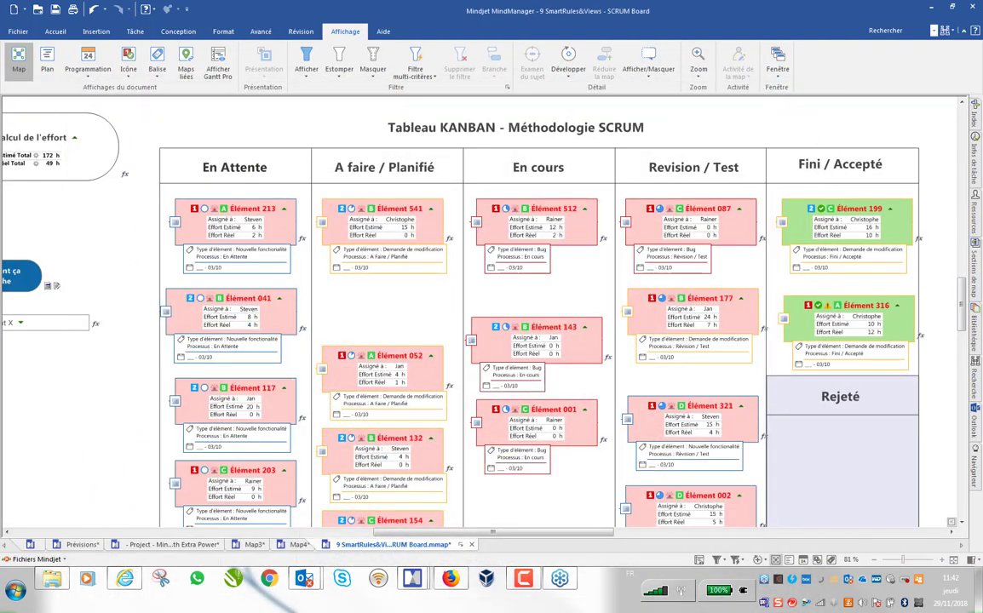